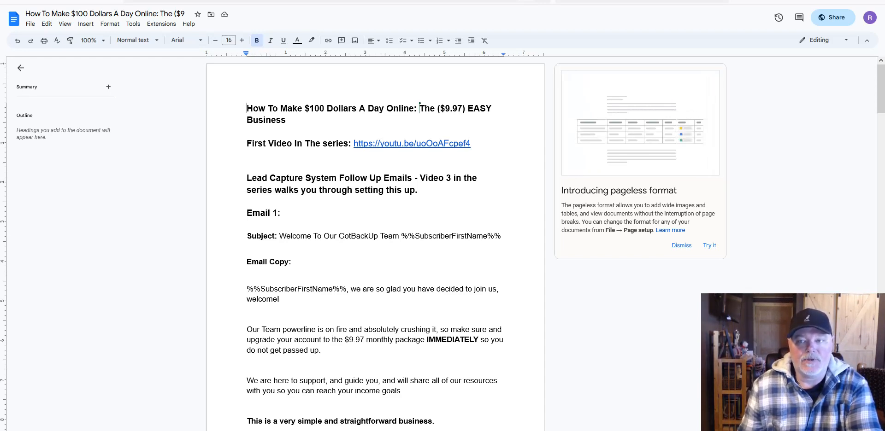
Step: Switch from the email document to the GotBackup members login page with credentials filled in
left_click(240, 0)
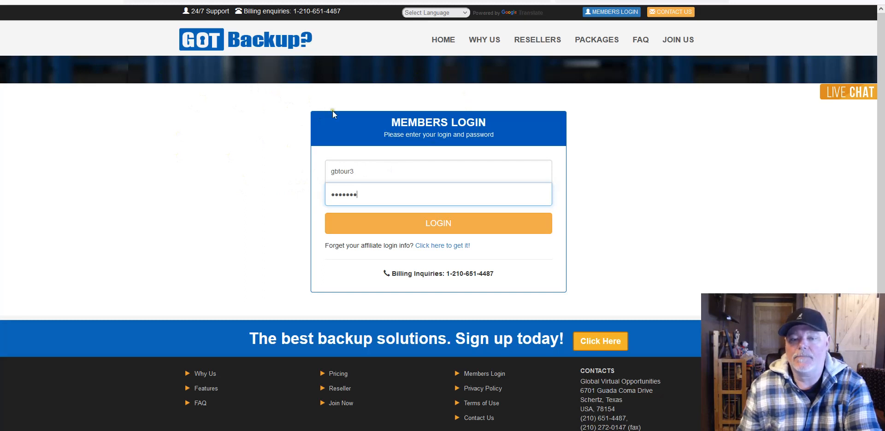
Step: Log in to the GotBackup member area and decline saving the login in the browser
left_click(440, 225)
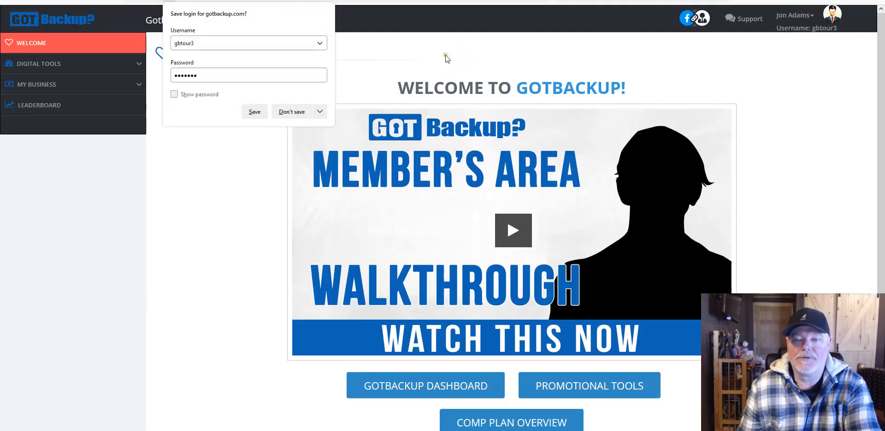
left_click(445, 54)
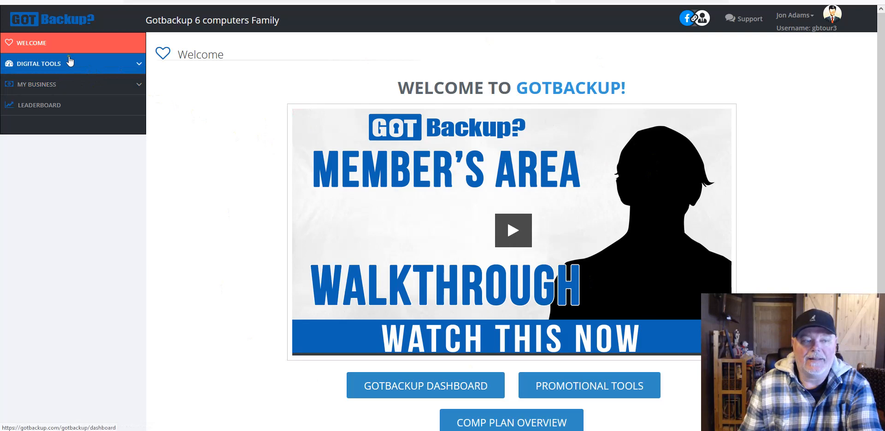
Step: Expand DIGITAL TOOLS in the sidebar and go to the Lead Capture System campaign list
left_click(98, 64)
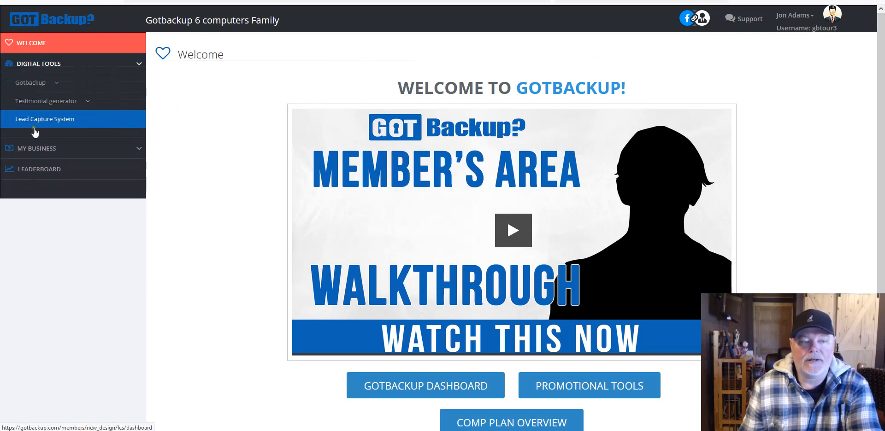
left_click(44, 121)
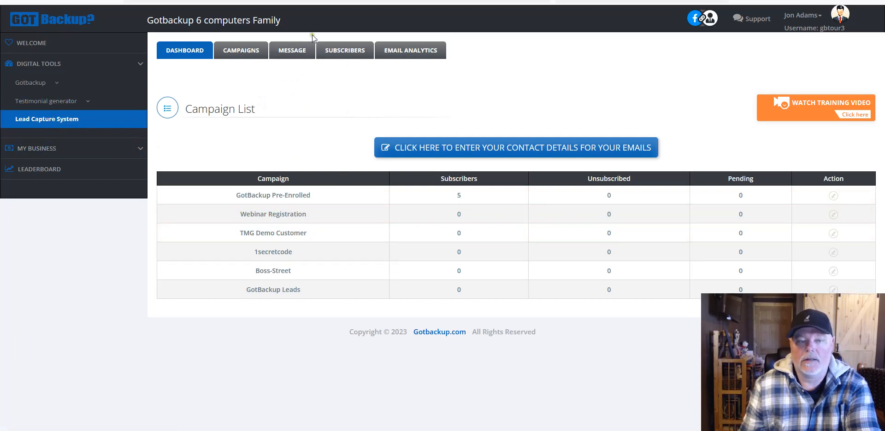
Step: Show the MESSAGE tab's dropdown with its Add Follow Up option
mouse_move(295, 53)
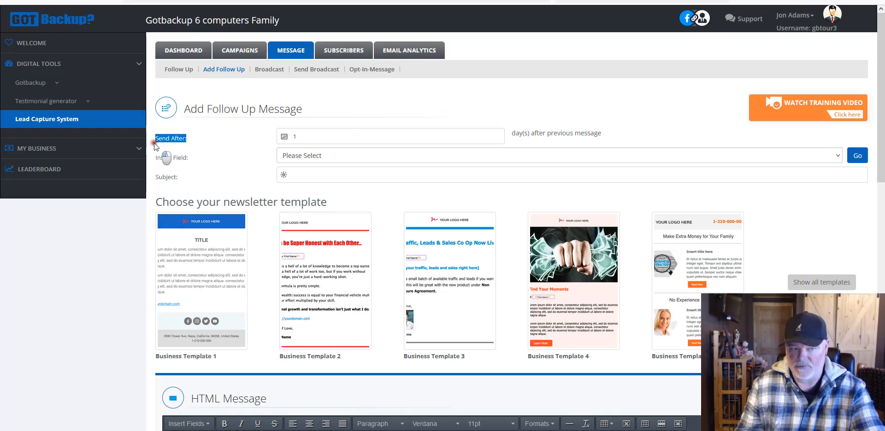
Step: Change the follow-up's Send After delay from 1 to 0 days
double_click(292, 136)
key("BackSpace")
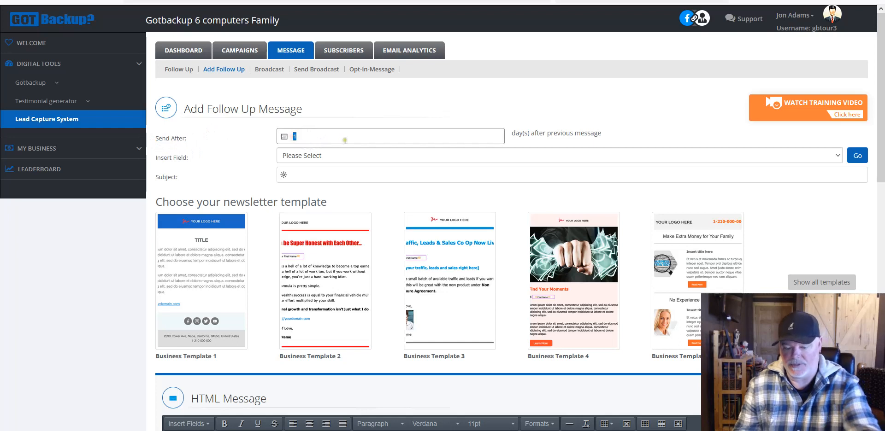
type("0")
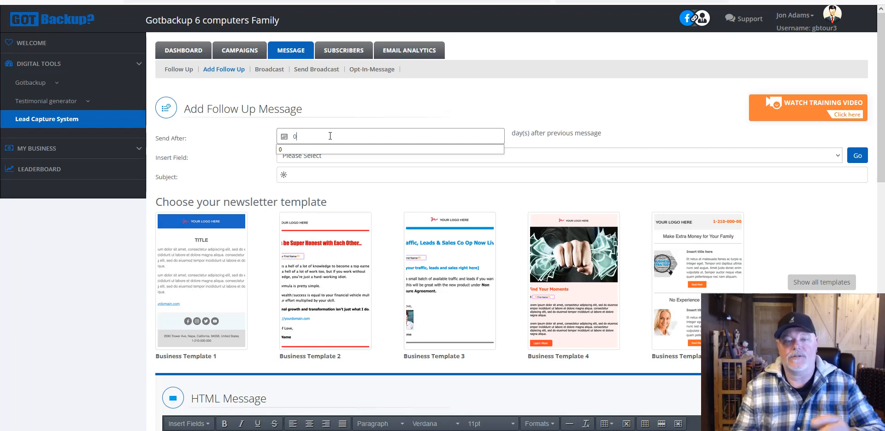
left_click(401, 111)
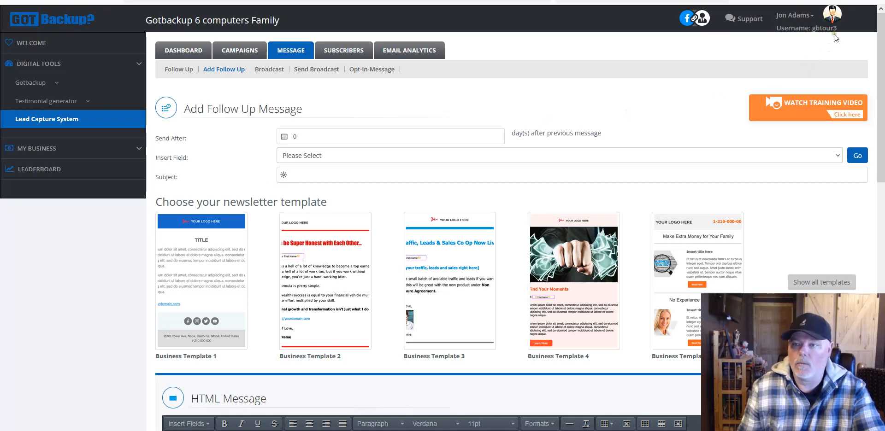
Step: Copy Email 1's subject line from the Google Doc and return to the GotBackup form
left_click(322, 2)
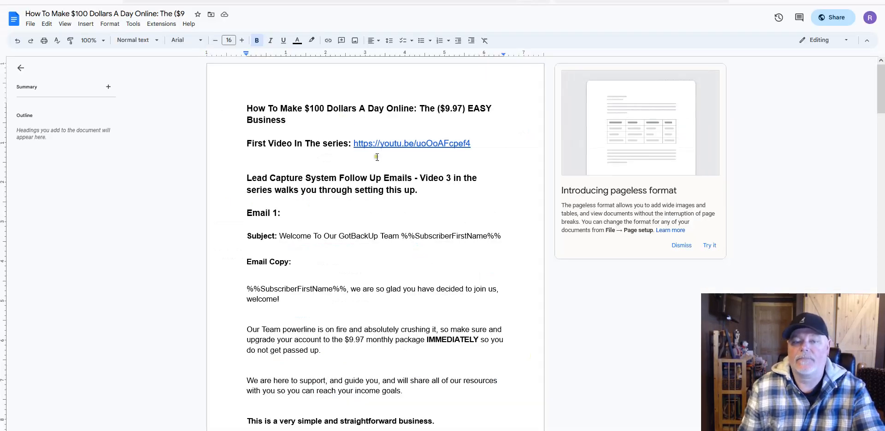
scroll(406, 240, "down", 2)
scroll(406, 240, "down", 10)
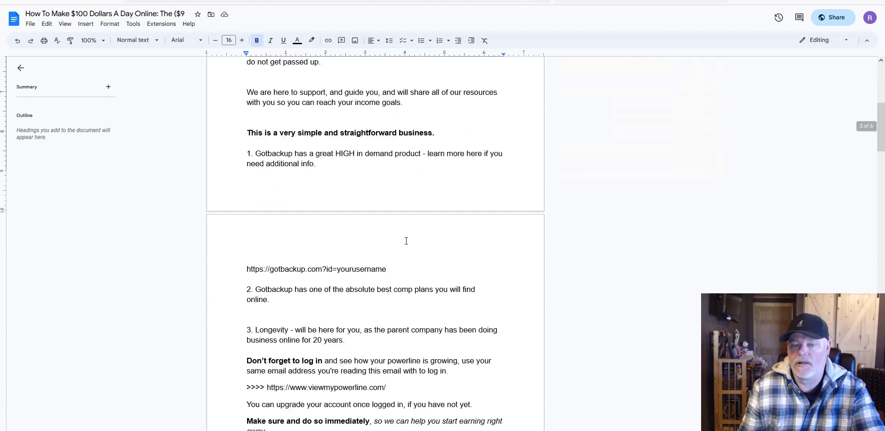
scroll(406, 241, "down", 9)
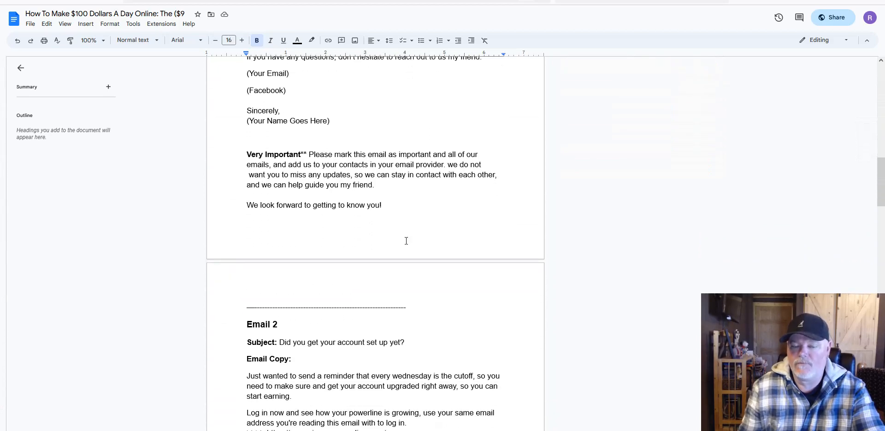
scroll(406, 240, "down", 10)
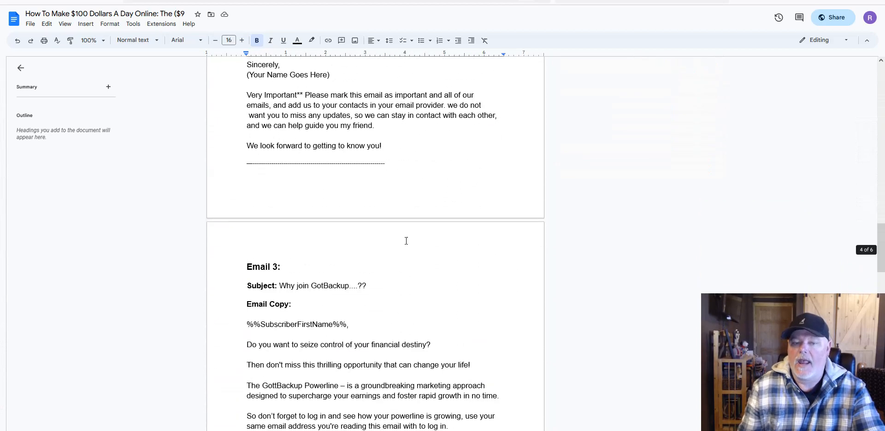
scroll(406, 240, "down", 10)
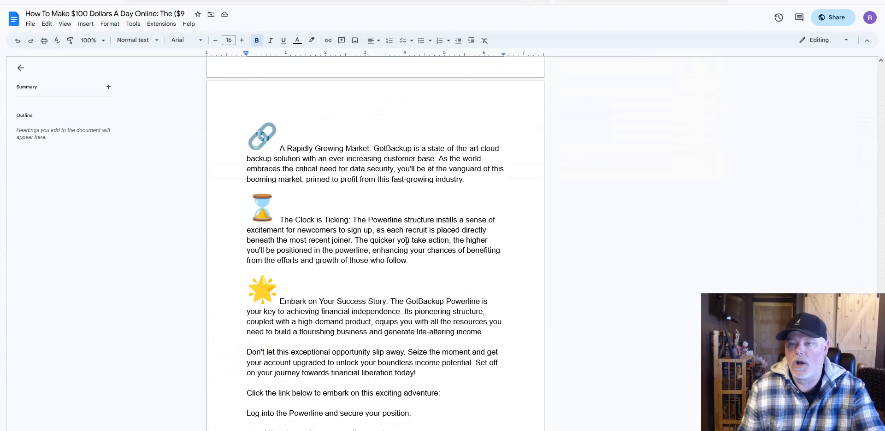
scroll(416, 235, "up", 10)
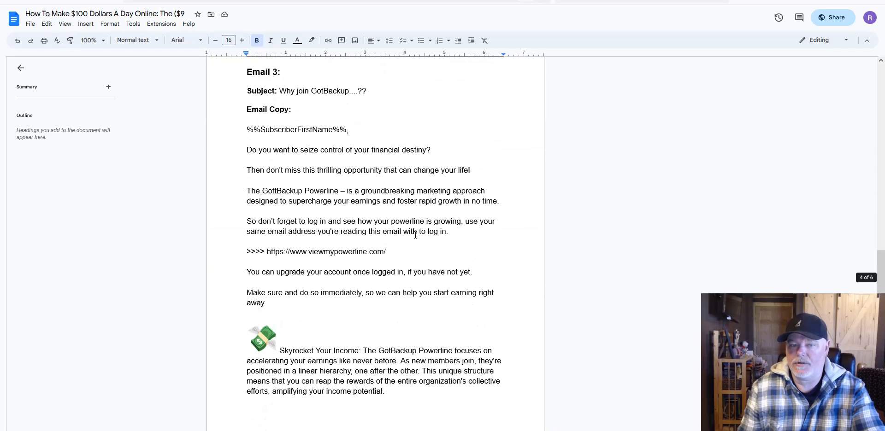
scroll(415, 235, "up", 10)
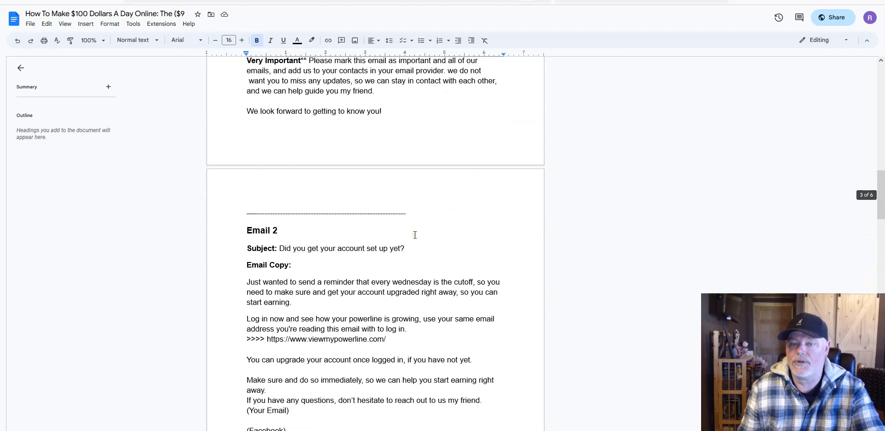
scroll(415, 235, "up", 15)
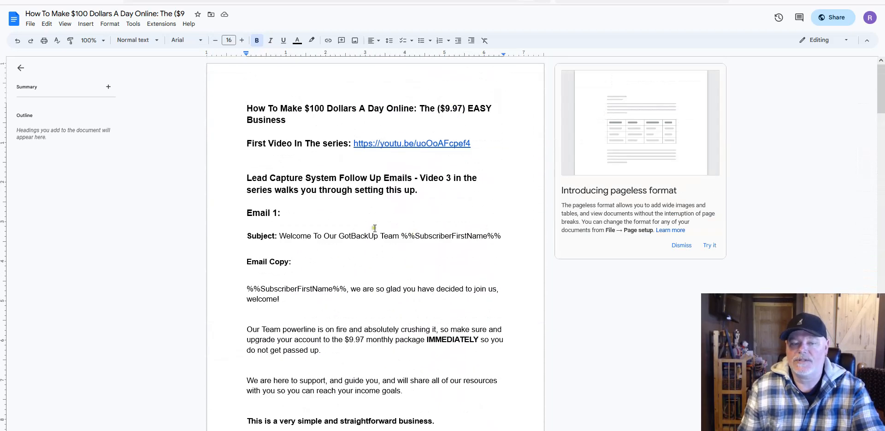
scroll(374, 230, "down", 1)
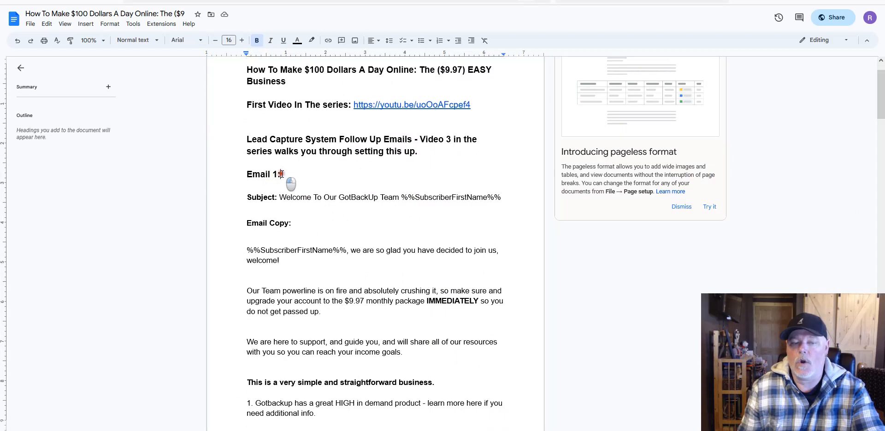
left_click_drag(283, 176, 239, 175)
left_click(280, 198)
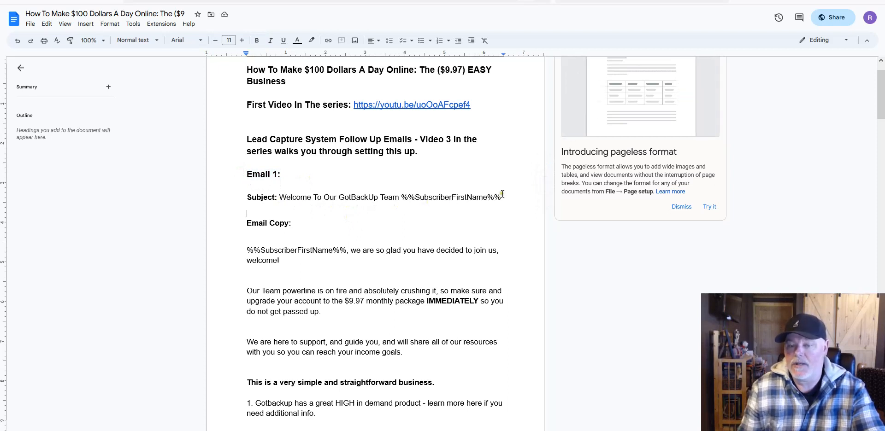
left_click_drag(501, 197, 279, 197)
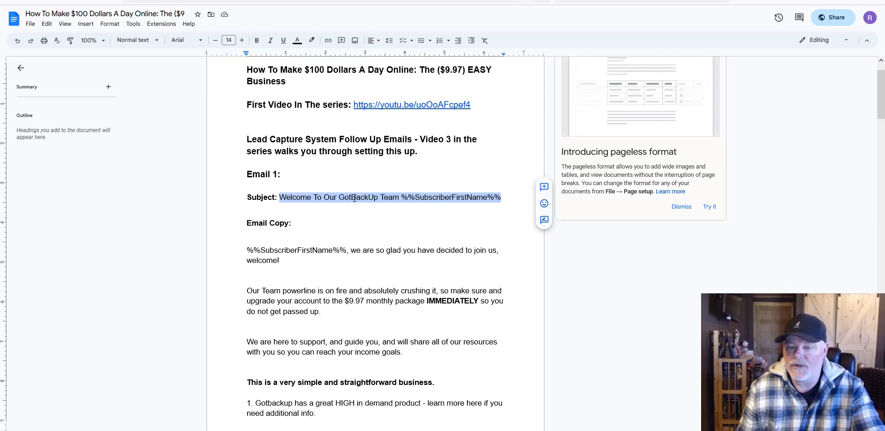
right_click(361, 205)
left_click(372, 220)
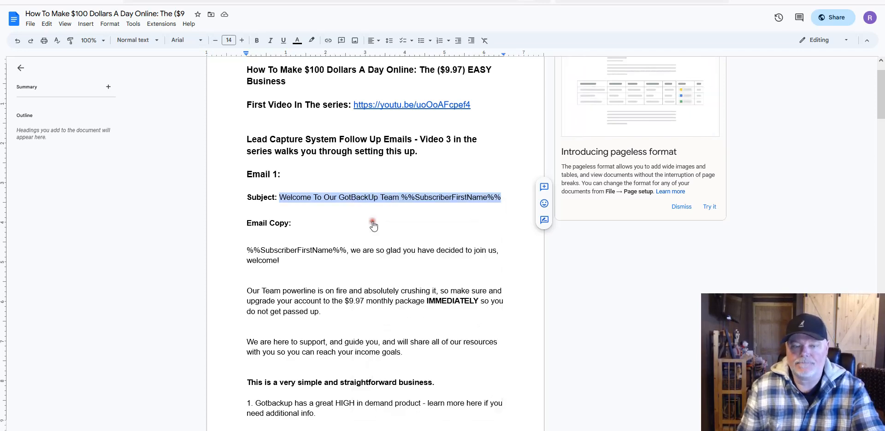
left_click(751, 8)
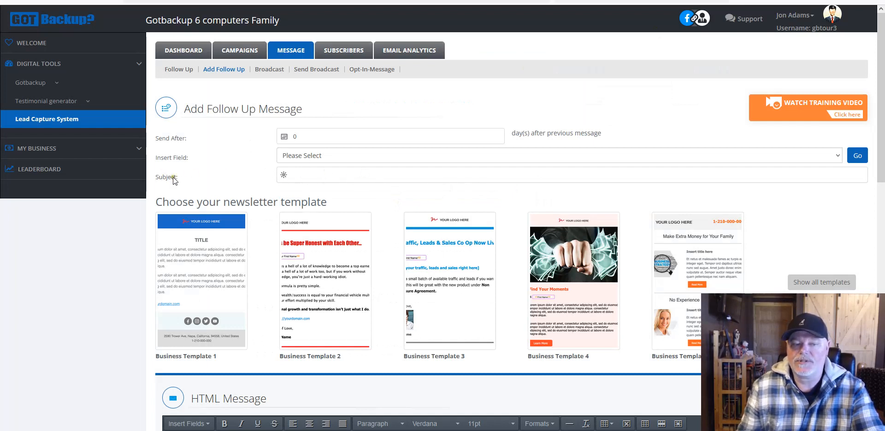
Step: Paste 'Welcome To Our GotBackUp Team %%SubscriberFirstName%%' as the Subject and review the newsletter templates
right_click(326, 174)
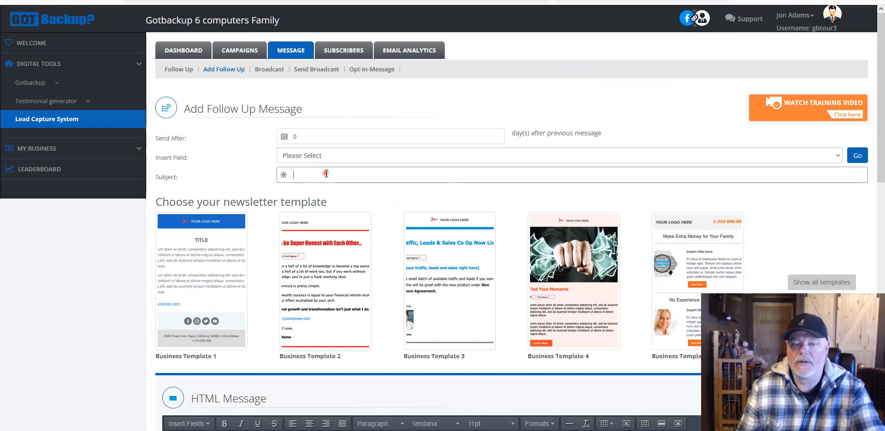
left_click(350, 241)
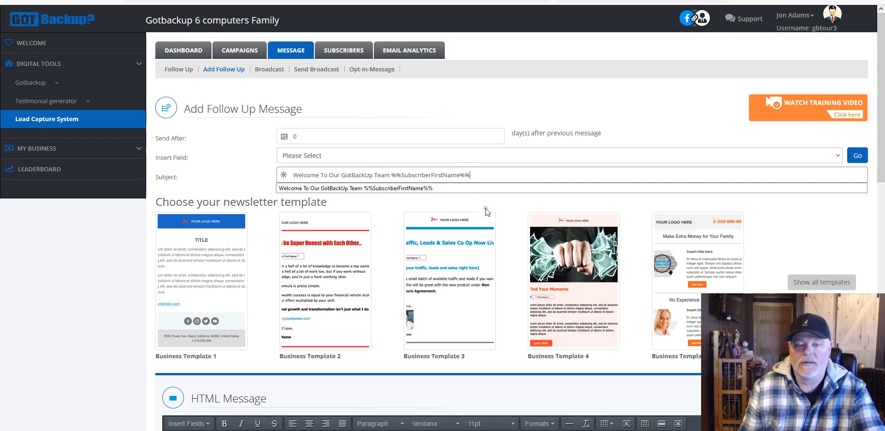
scroll(510, 231, "down", 2)
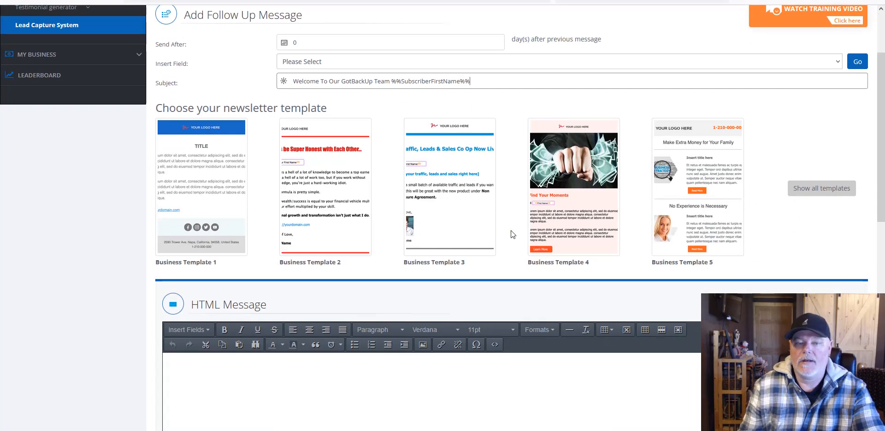
mouse_move(562, 177)
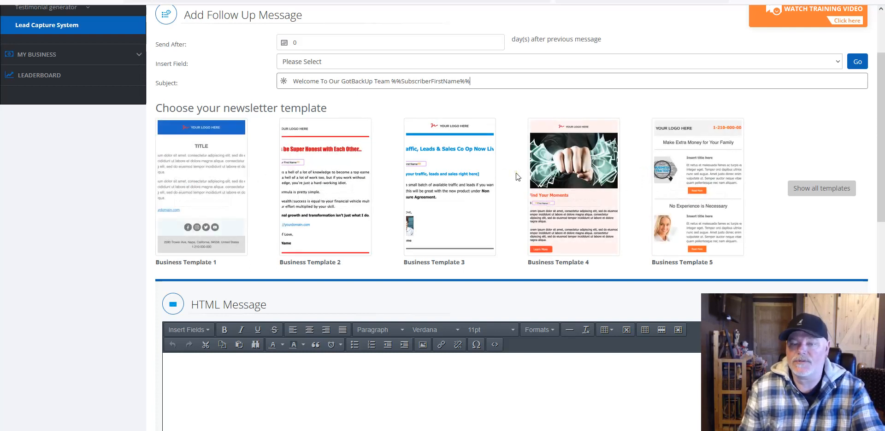
scroll(516, 176, "down", 2)
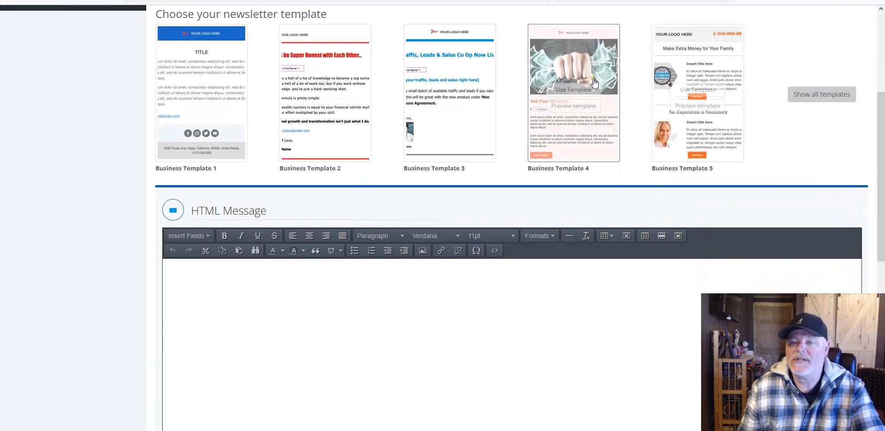
scroll(610, 237, "down", 4)
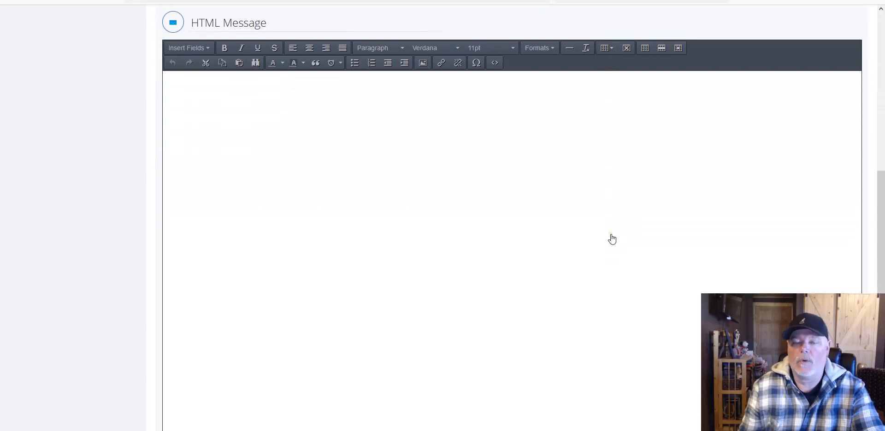
scroll(611, 238, "down", 3)
scroll(612, 239, "up", 7)
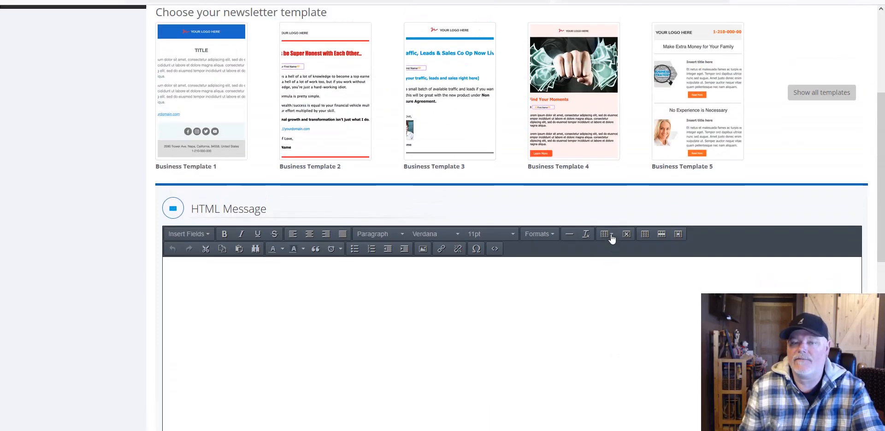
scroll(610, 237, "down", 3)
left_click(261, 150)
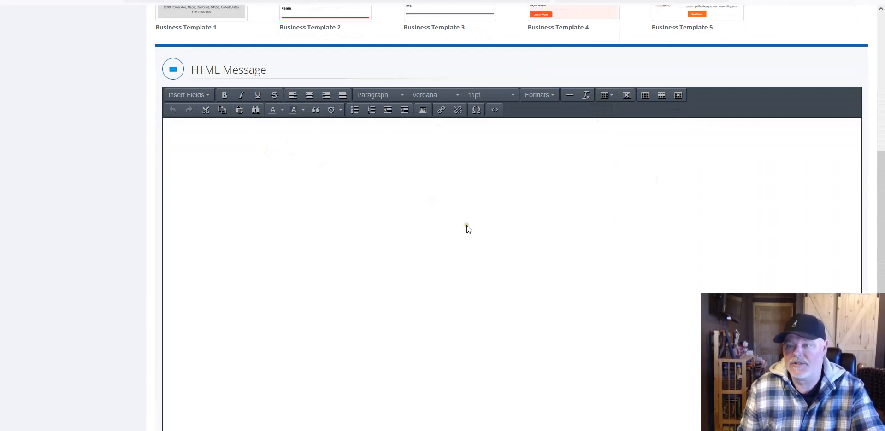
scroll(466, 226, "down", 1)
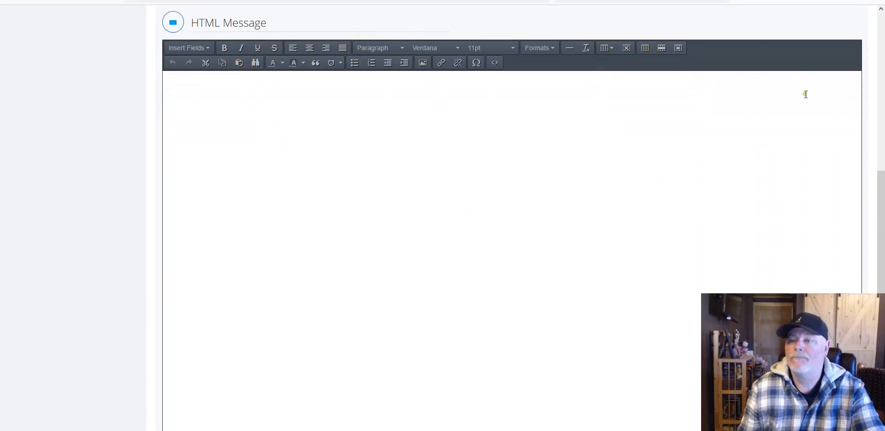
Step: Copy the Email 1 body from the %%SubscriberFirstName%% greeting through 'need additional info.'
left_click(810, 1)
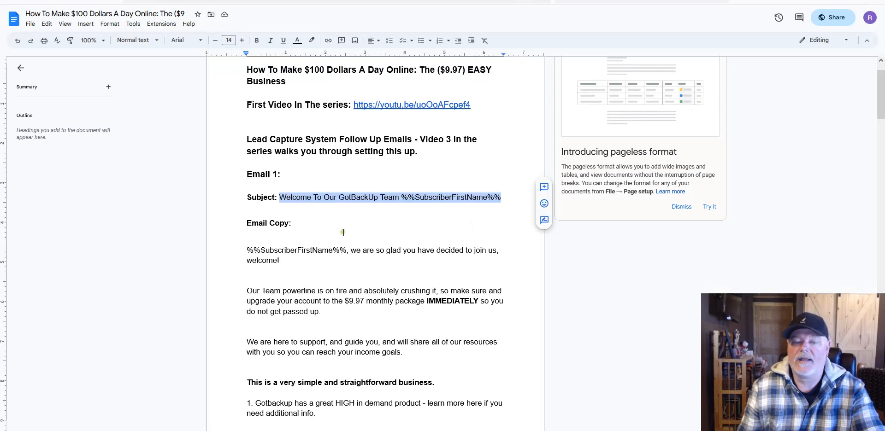
scroll(339, 231, "down", 1)
left_click(286, 186)
left_click_drag(292, 185, 248, 185)
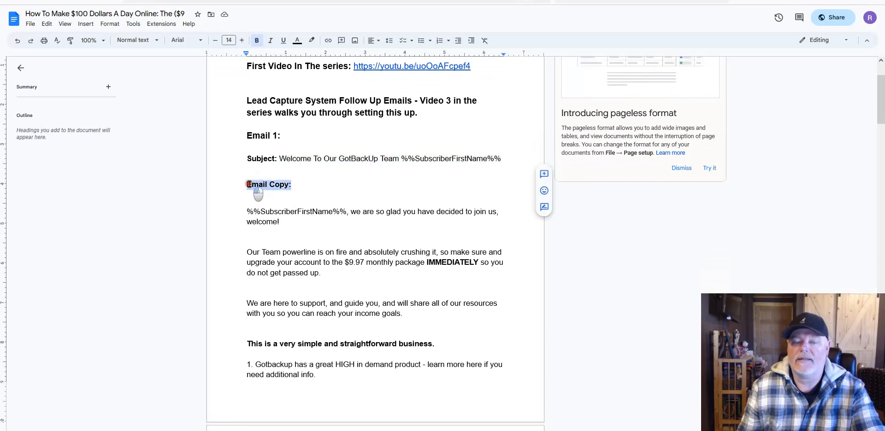
scroll(302, 204, "down", 2)
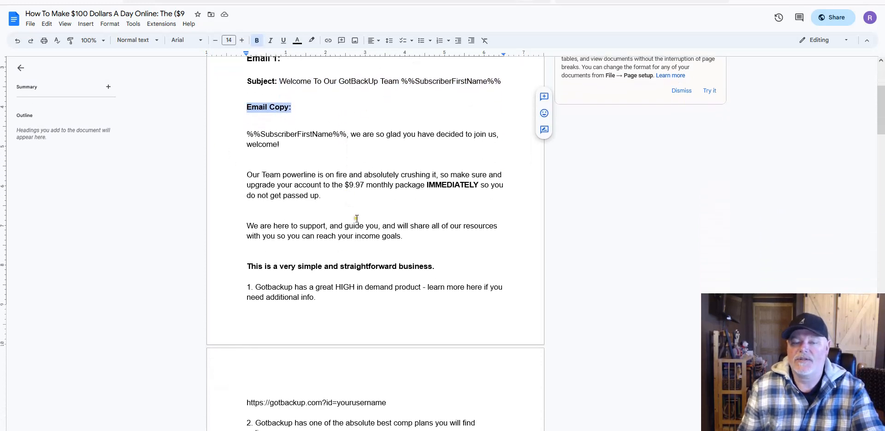
scroll(367, 247, "down", 1)
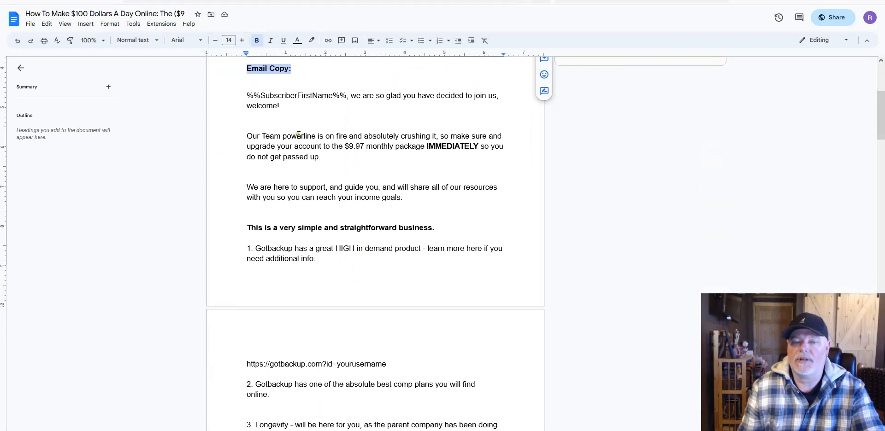
left_click_drag(245, 96, 428, 259)
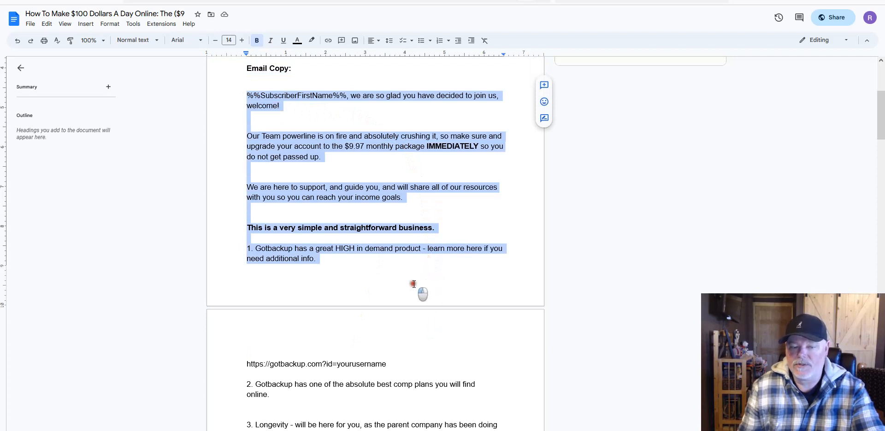
right_click(343, 155)
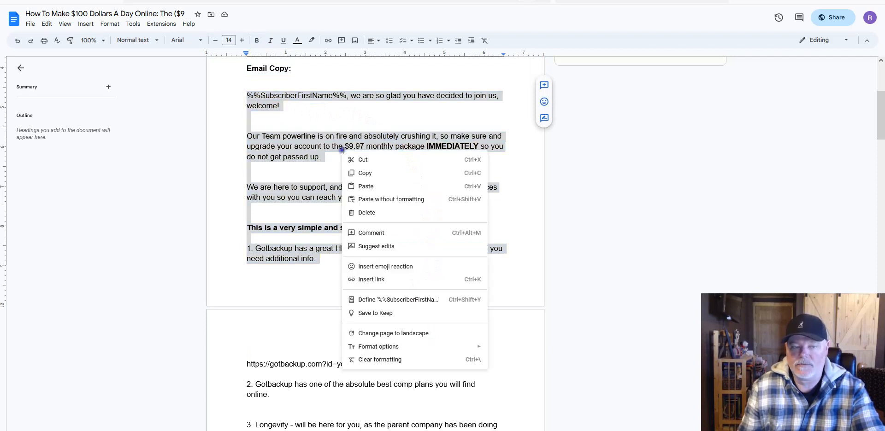
left_click(361, 173)
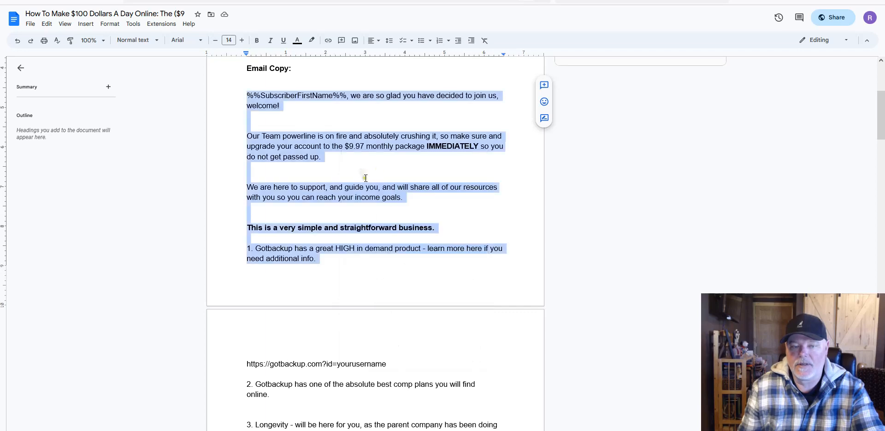
scroll(392, 205, "up", 2)
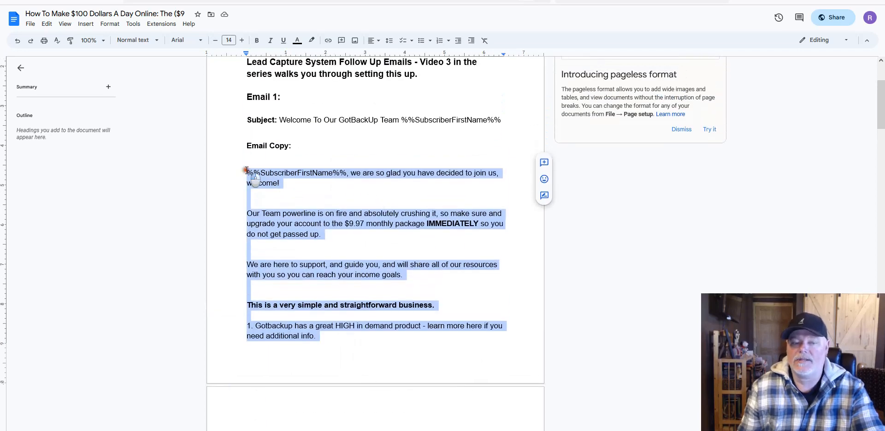
left_click(247, 171)
left_click_drag(246, 172, 317, 340)
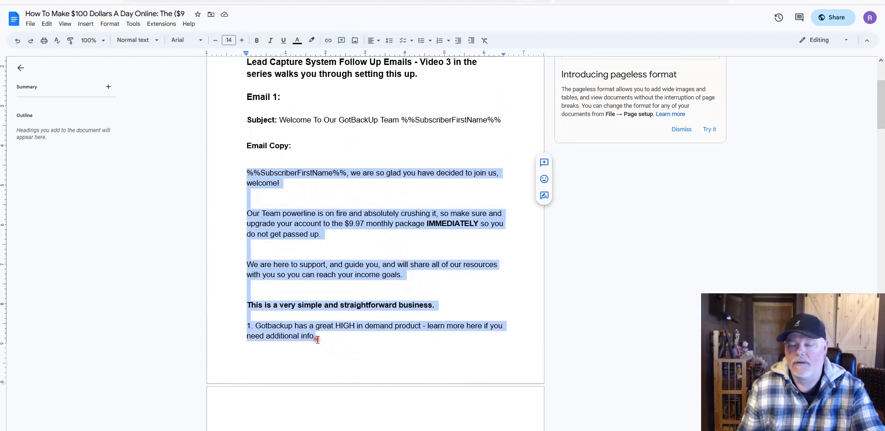
right_click(351, 217)
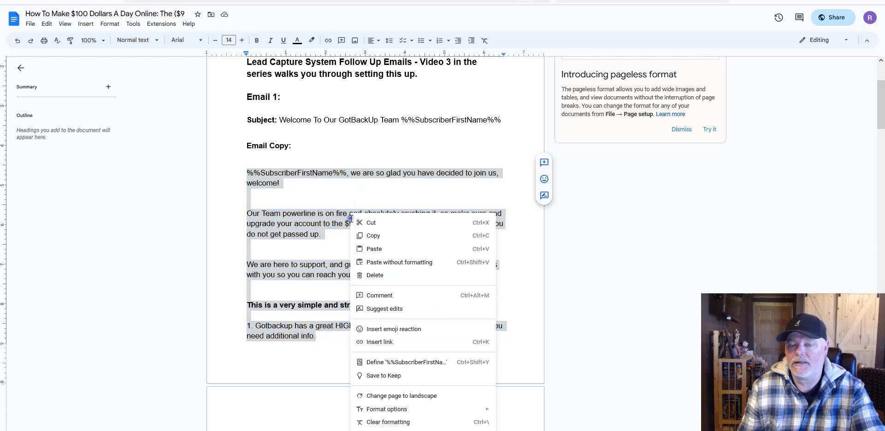
left_click(371, 234)
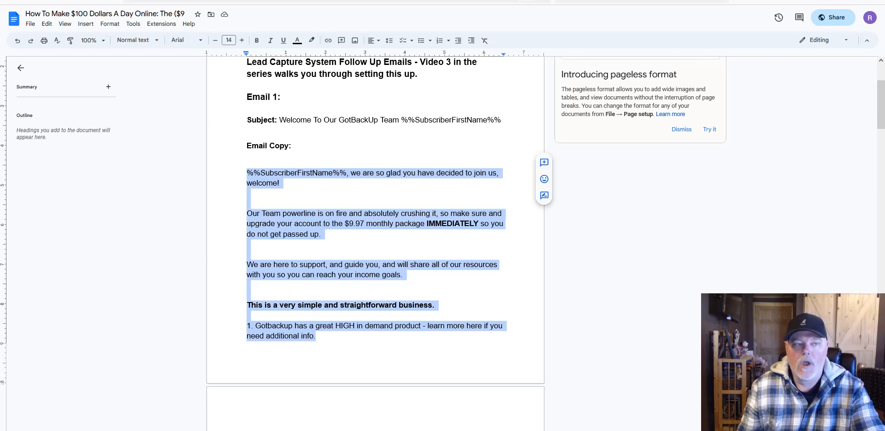
key("alt+e")
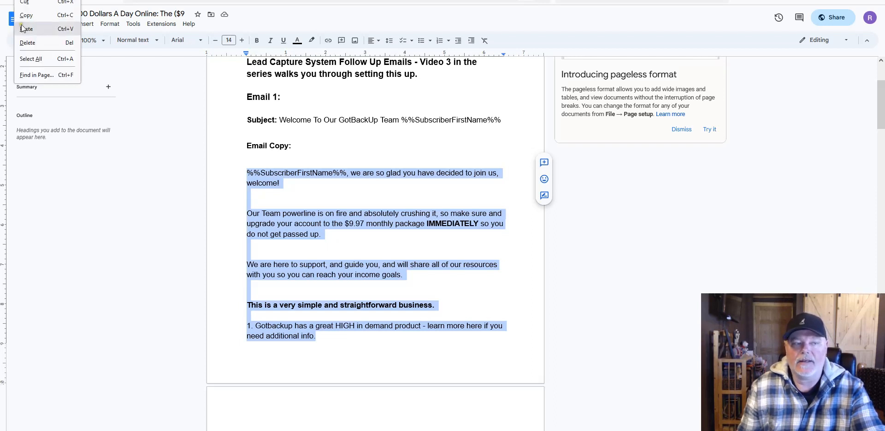
left_click(375, 190)
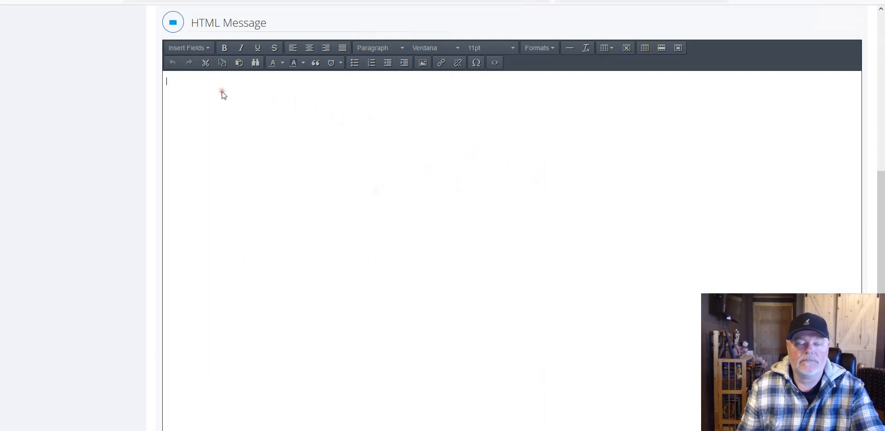
Step: Paste the copied Email 1 body into the HTML Message editor without formatting
scroll(326, 142, "up", 3)
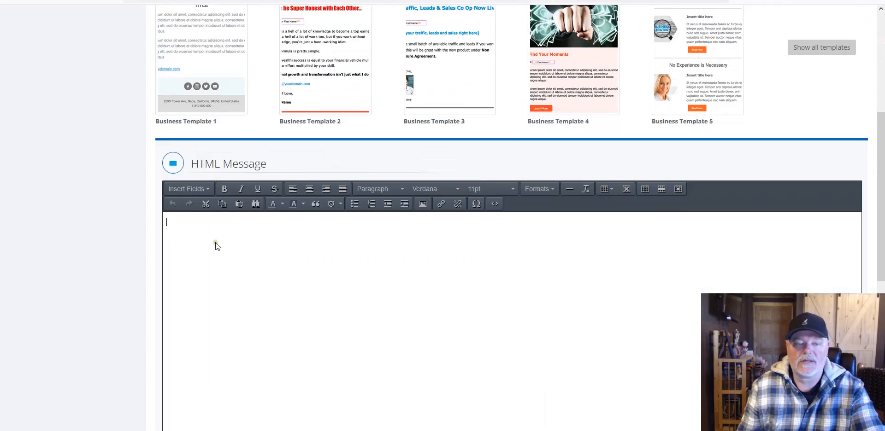
right_click(186, 224)
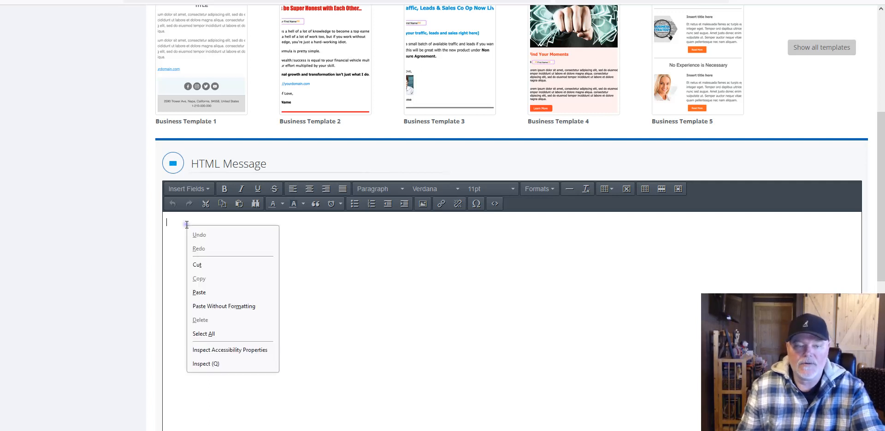
left_click(216, 309)
scroll(602, 250, "down", 1)
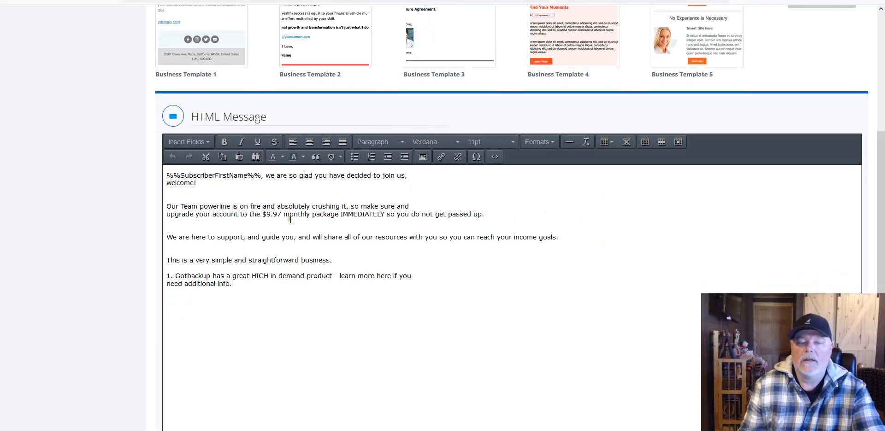
scroll(225, 252, "down", 1)
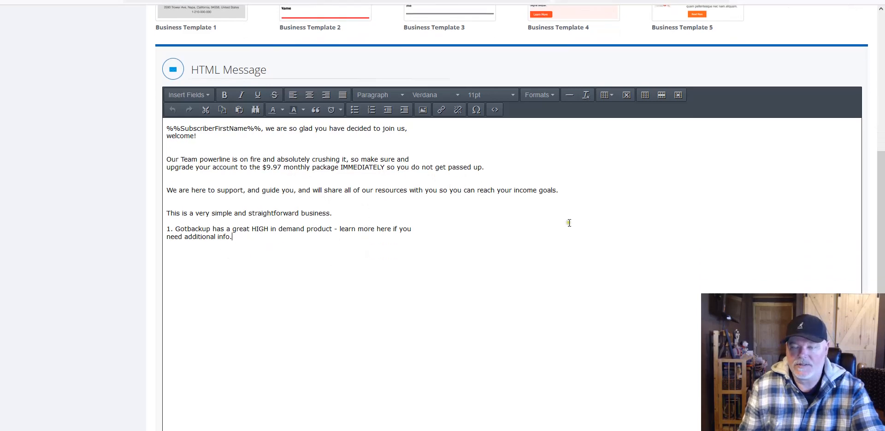
Step: Copy Email 1 from the gotbackup.com link through 'We look forward to getting to know you!'
left_click(613, 1)
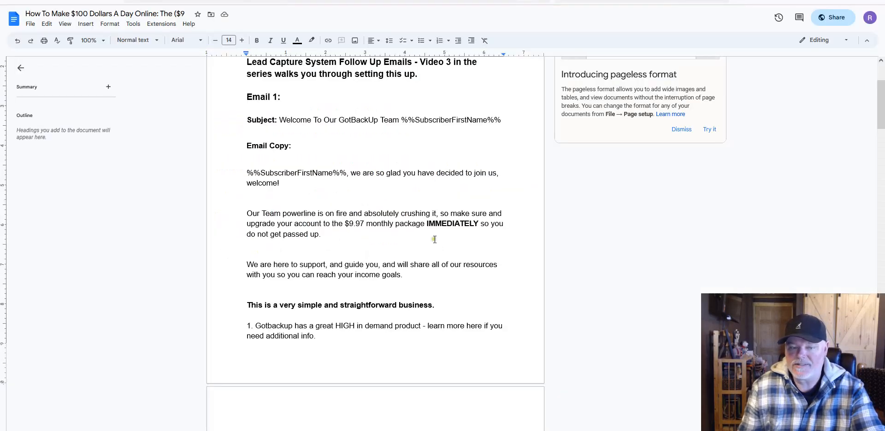
scroll(349, 246, "down", 3)
scroll(326, 260, "down", 4)
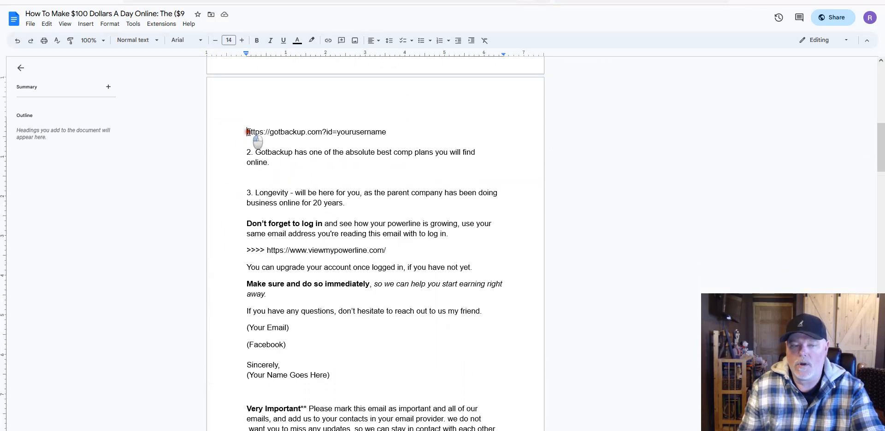
left_click_drag(247, 132, 391, 176)
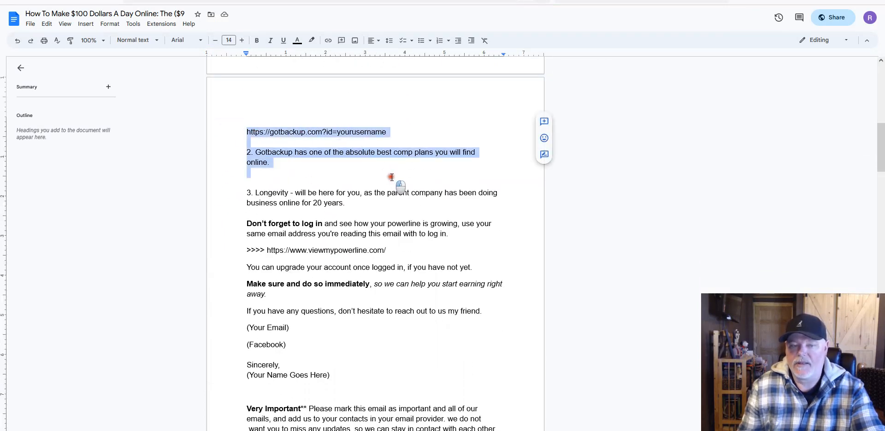
left_click_drag(391, 177, 445, 428)
scroll(400, 221, "down", 5)
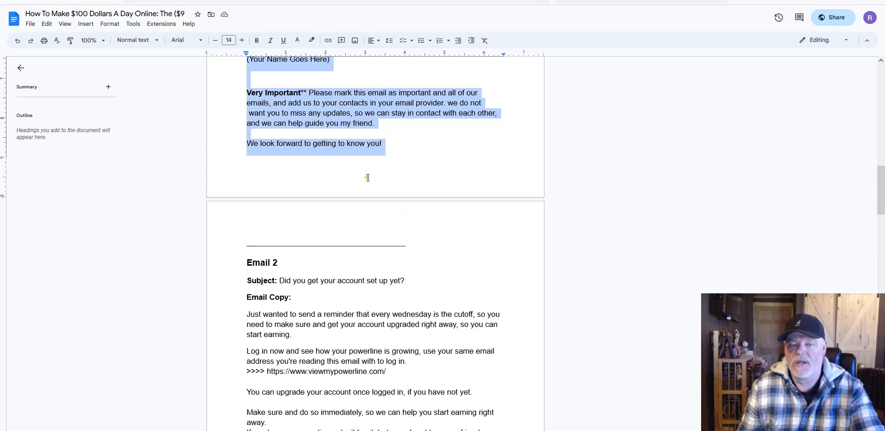
scroll(424, 214, "up", 2)
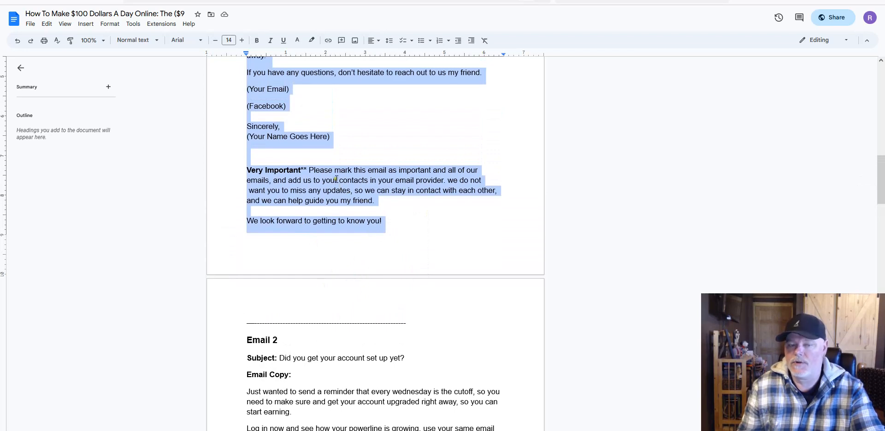
right_click(336, 181)
left_click(354, 199)
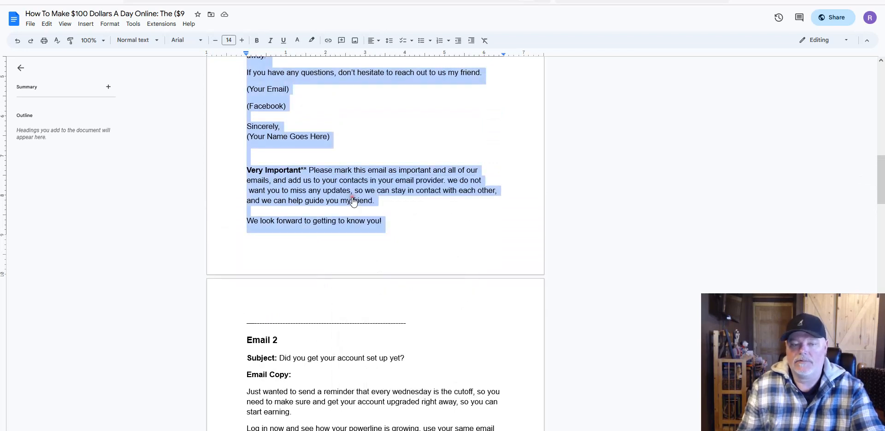
left_click(526, 1)
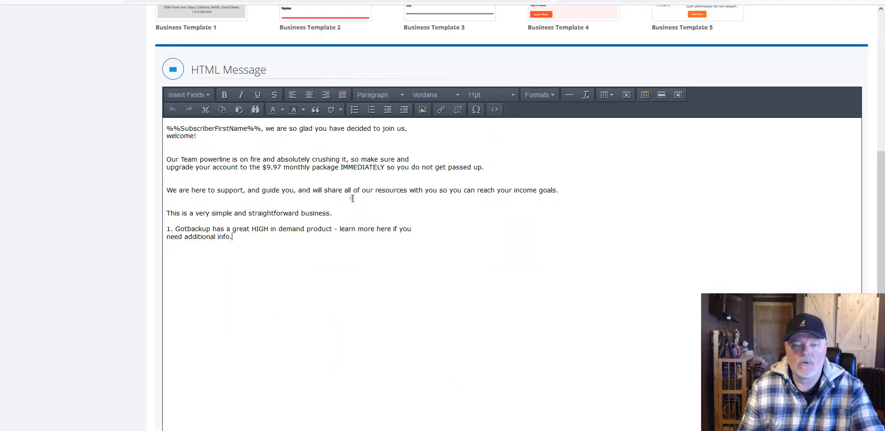
Step: Paste the rest of Email 1 as plain text after the 'need additional info' line
left_click(251, 237)
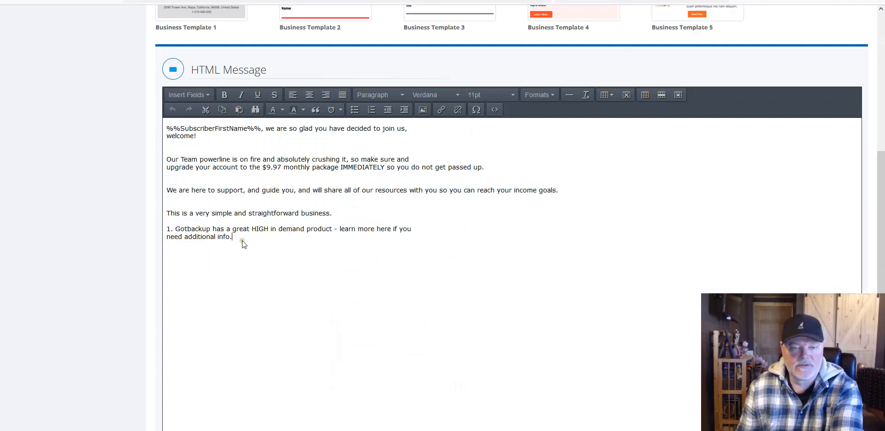
left_click(239, 237)
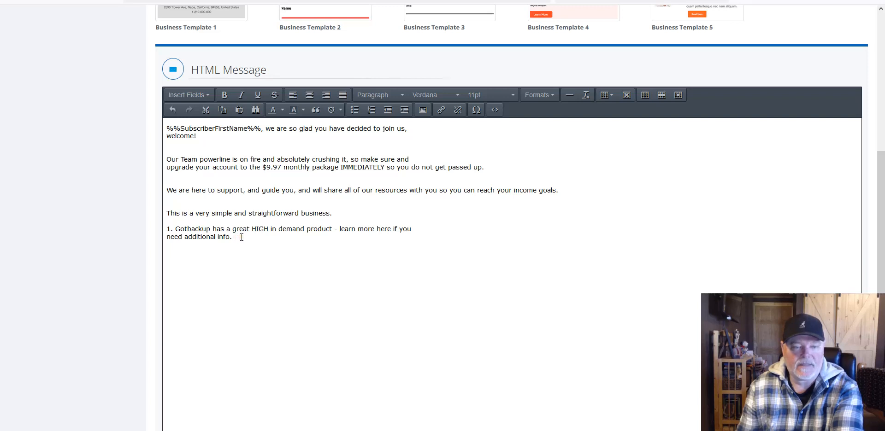
right_click(176, 253)
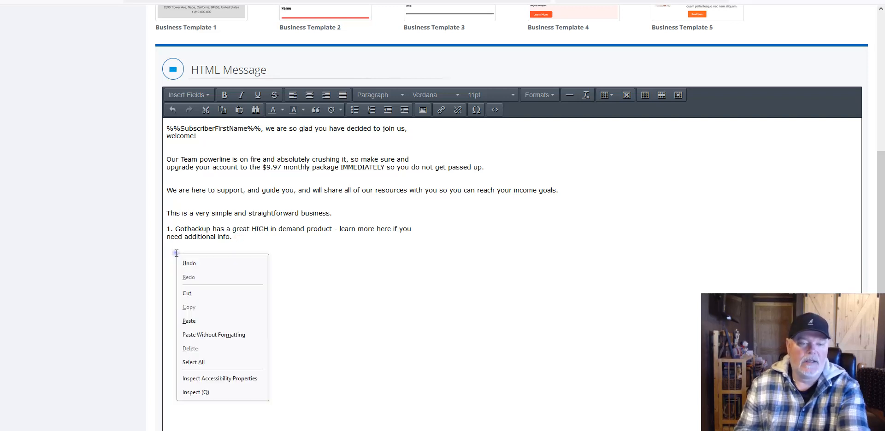
left_click(208, 333)
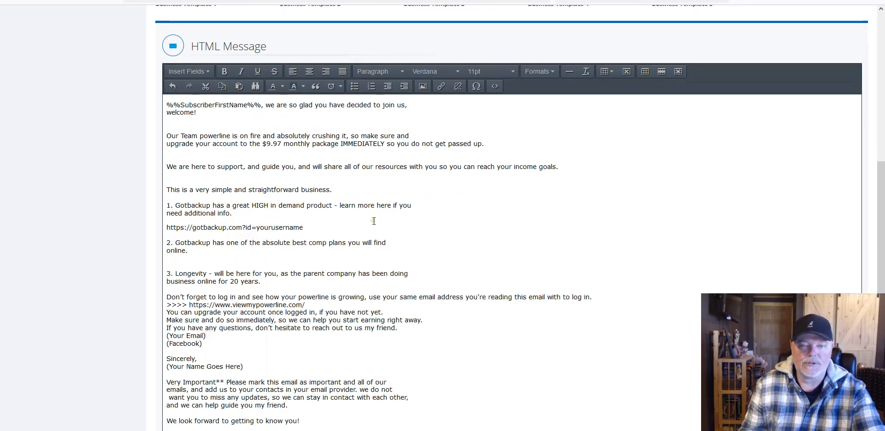
Step: Add line breaks after the viewmypowerline.com link and after the 'right away' sentence
left_click(175, 264)
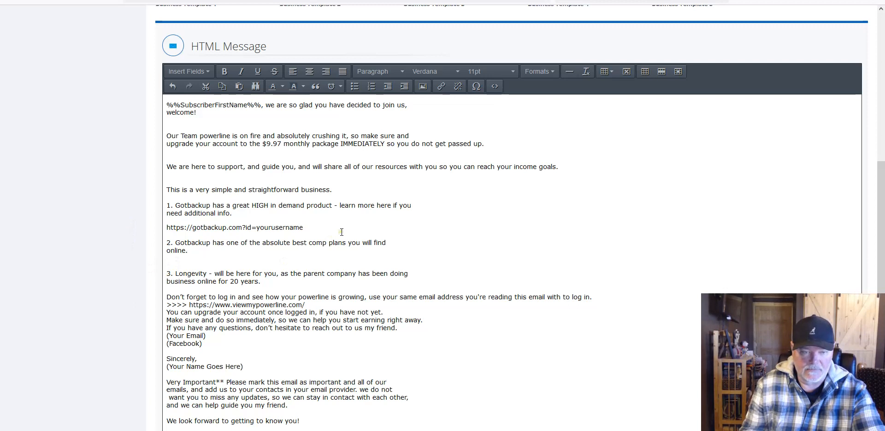
scroll(342, 232, "down", 1)
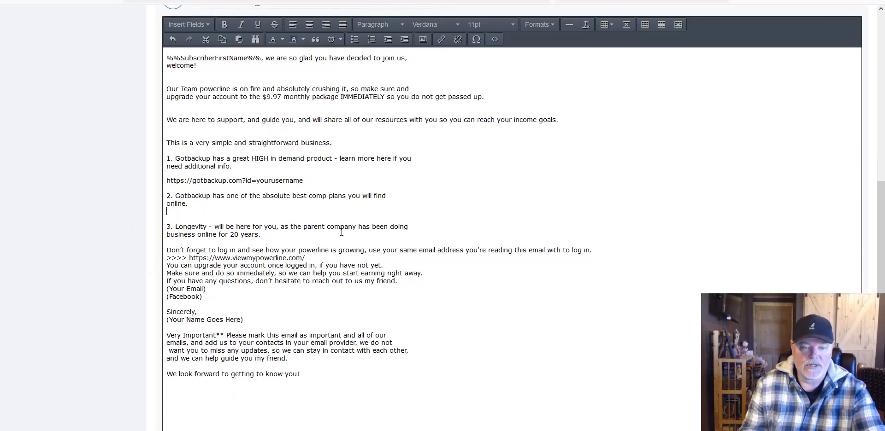
left_click(306, 258)
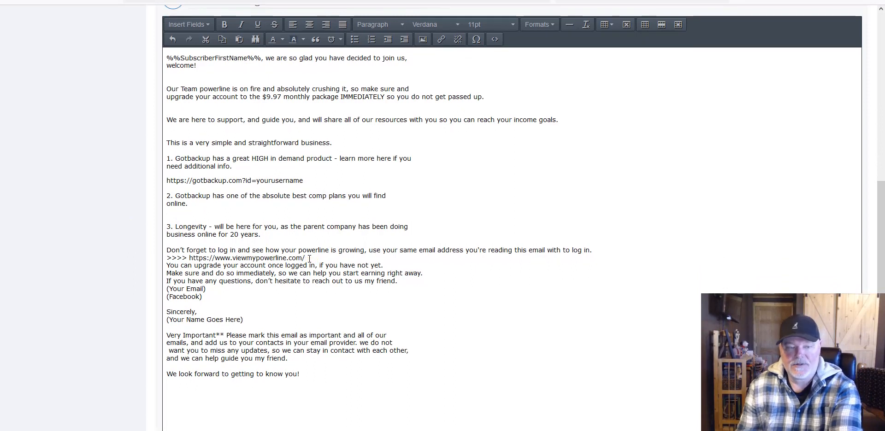
key("Return")
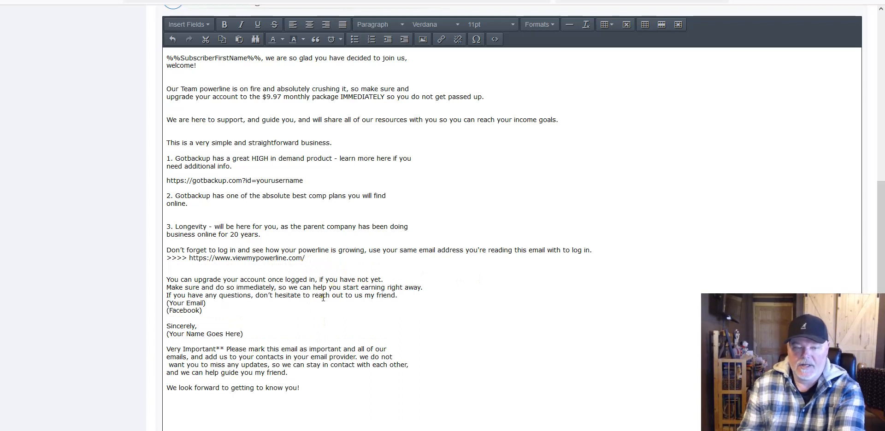
left_click(425, 288)
key("Return")
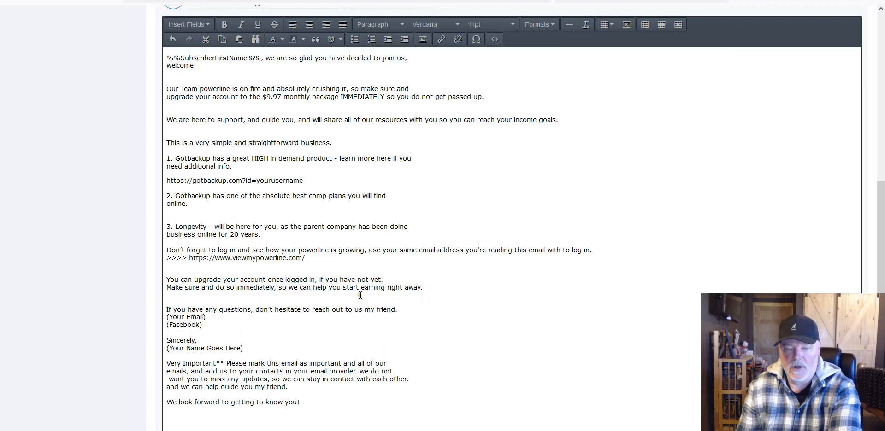
scroll(418, 293, "down", 1)
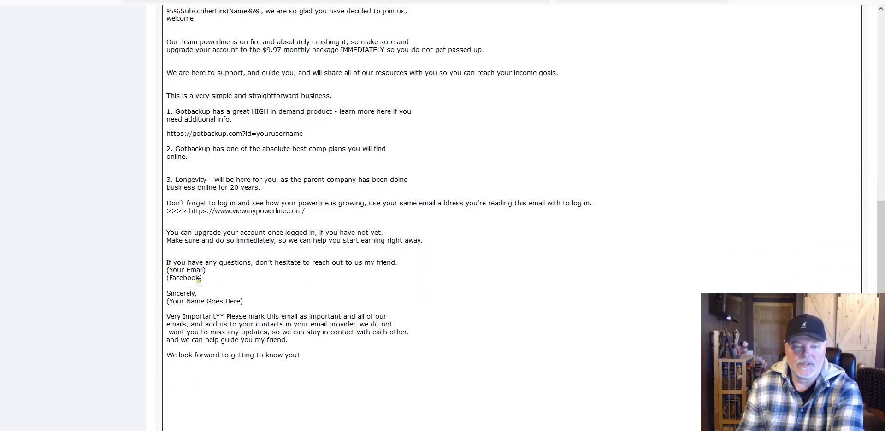
scroll(320, 358, "up", 1)
scroll(321, 358, "up", 1)
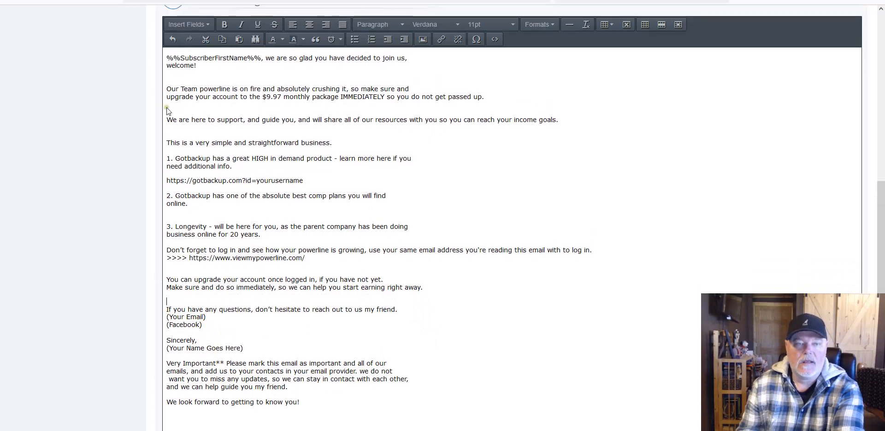
Step: Change the entire message text from 11pt to 12pt
left_click_drag(167, 56, 405, 405)
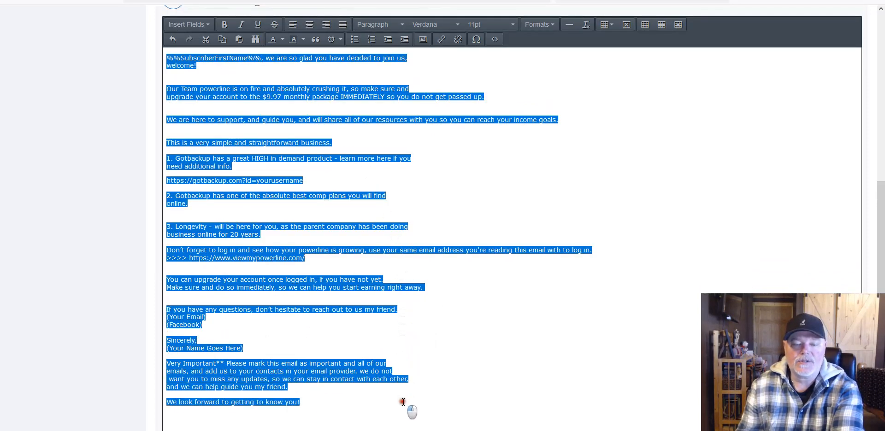
left_click(493, 25)
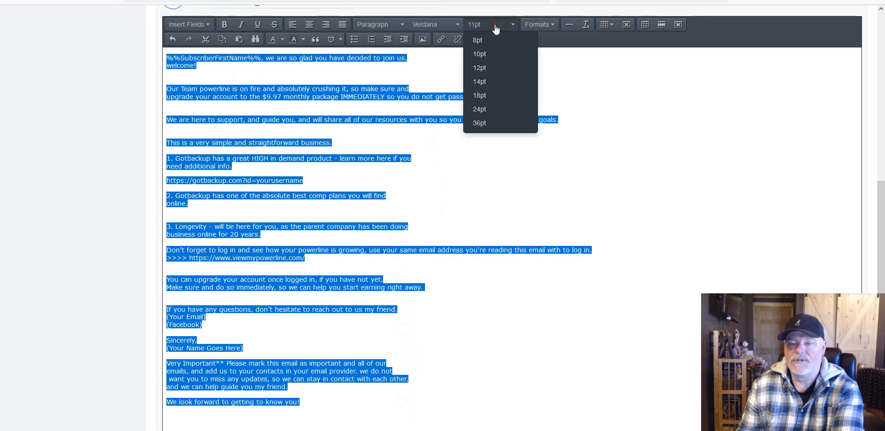
left_click(487, 69)
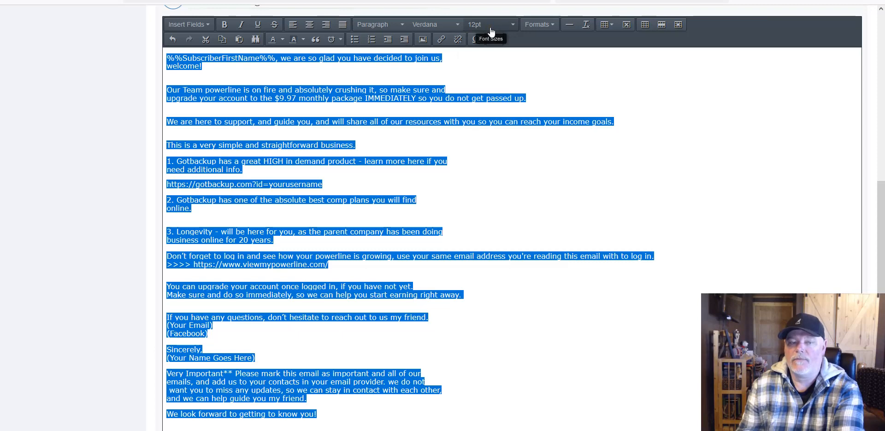
left_click(500, 65)
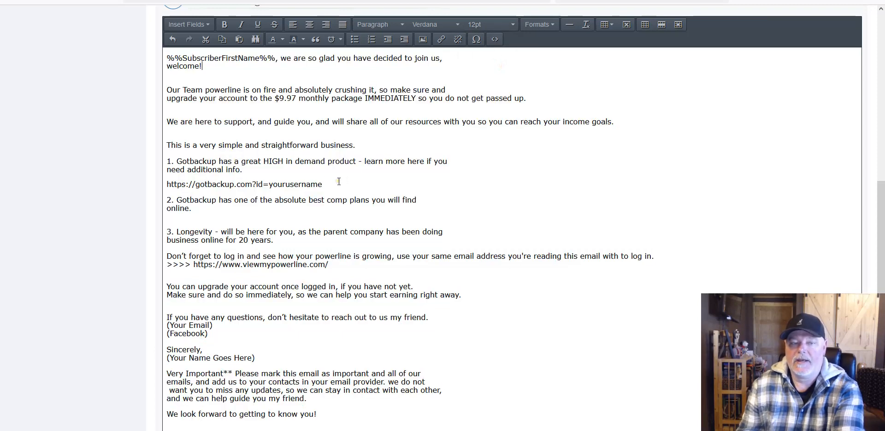
scroll(487, 140, "up", 1)
scroll(487, 138, "down", 1)
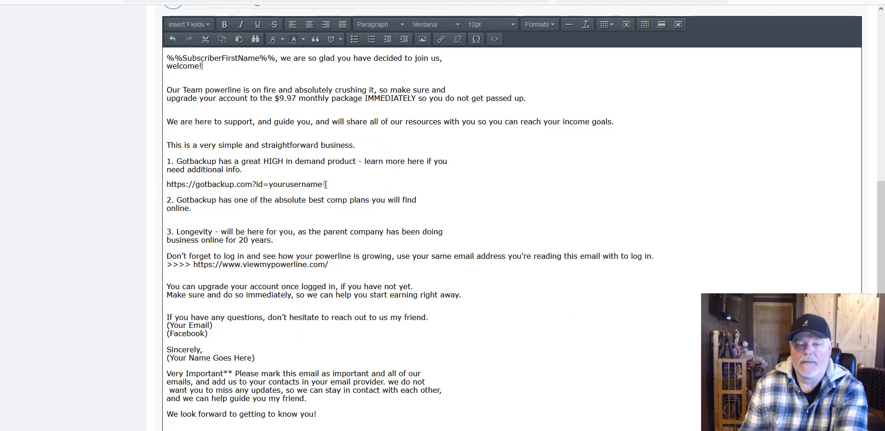
left_click_drag(327, 189, 162, 183)
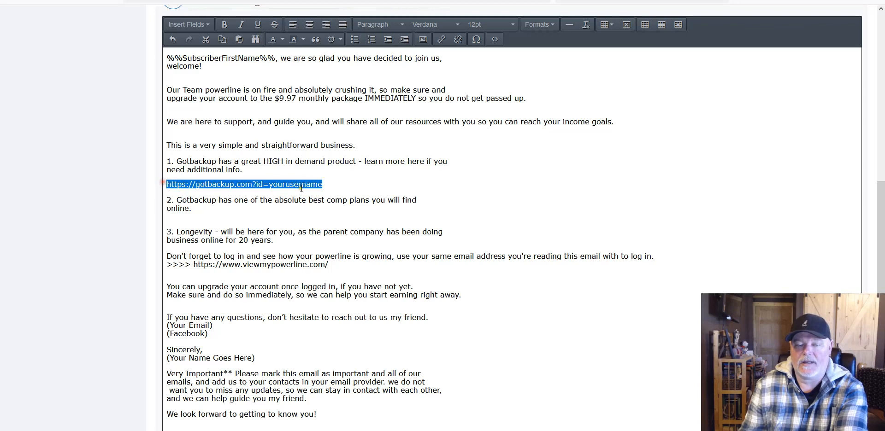
left_click(615, 154)
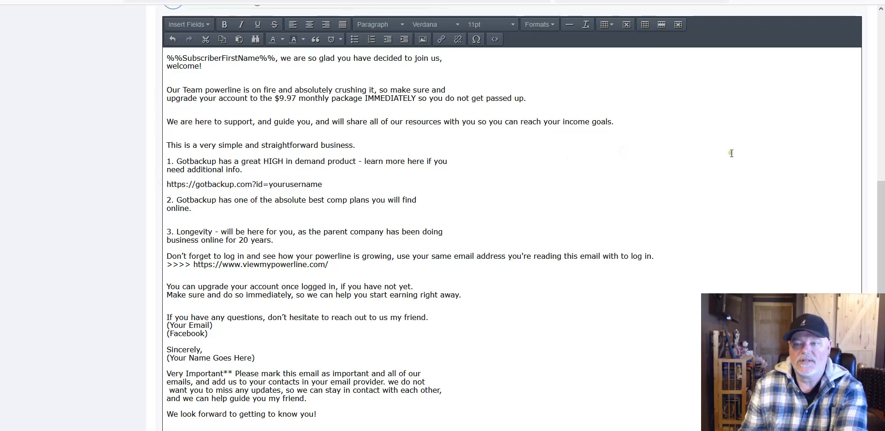
scroll(730, 154, "up", 9)
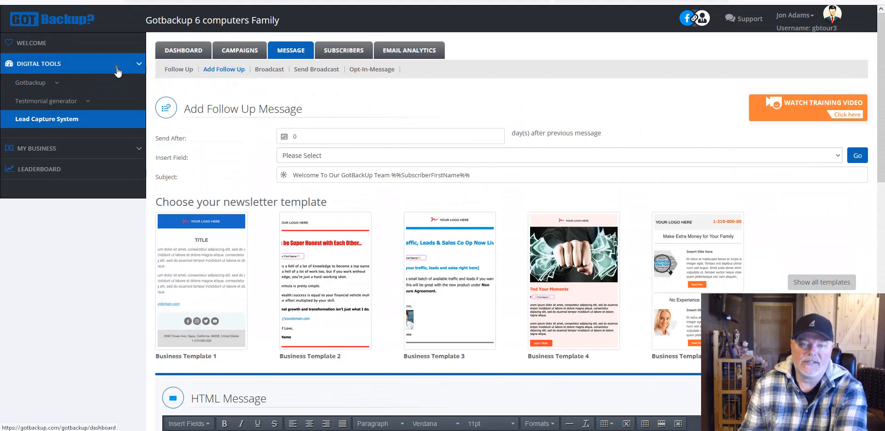
Step: Open Reseller Tools from Digital Tools > Gotbackup in a new tab and switch to it
left_click(58, 83)
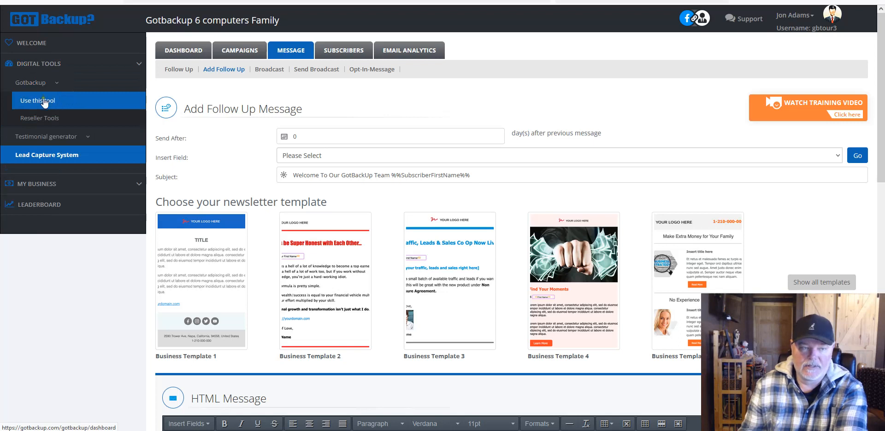
right_click(40, 116)
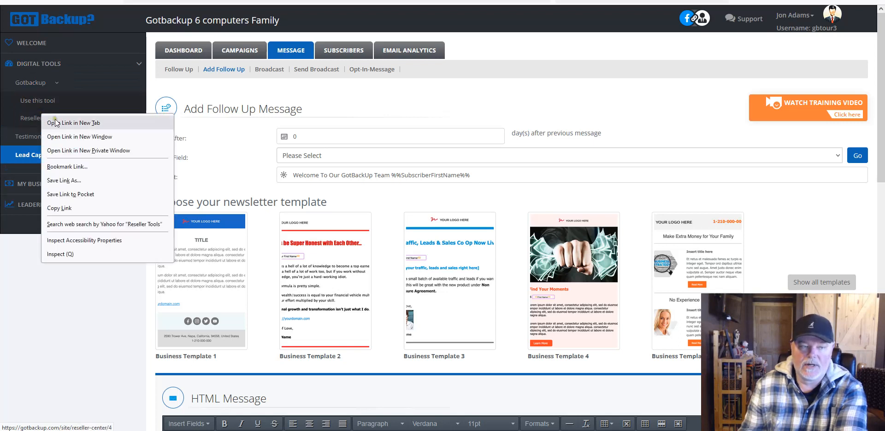
left_click(56, 122)
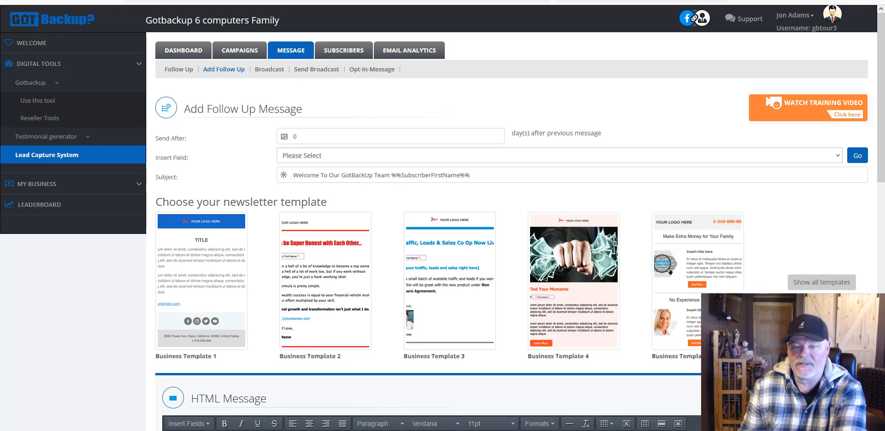
key("ctrl+Tab")
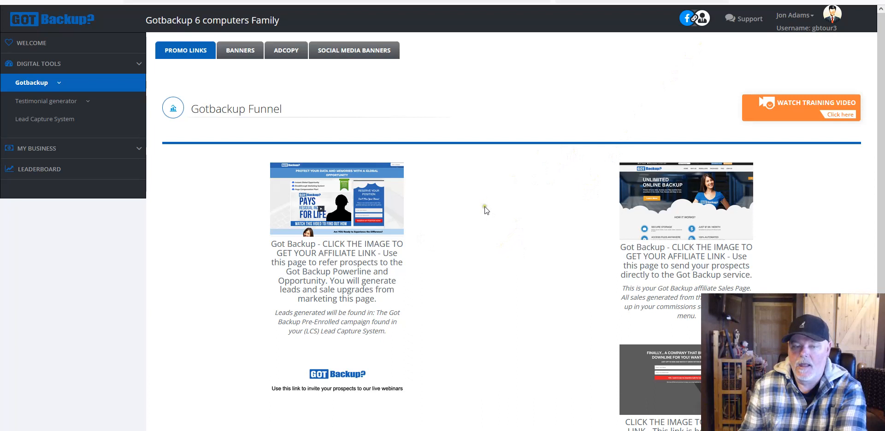
scroll(515, 192, "down", 1)
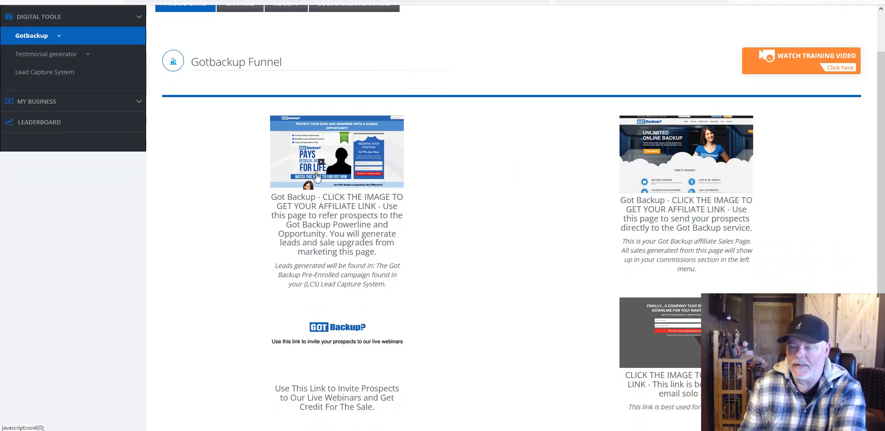
left_click(687, 152)
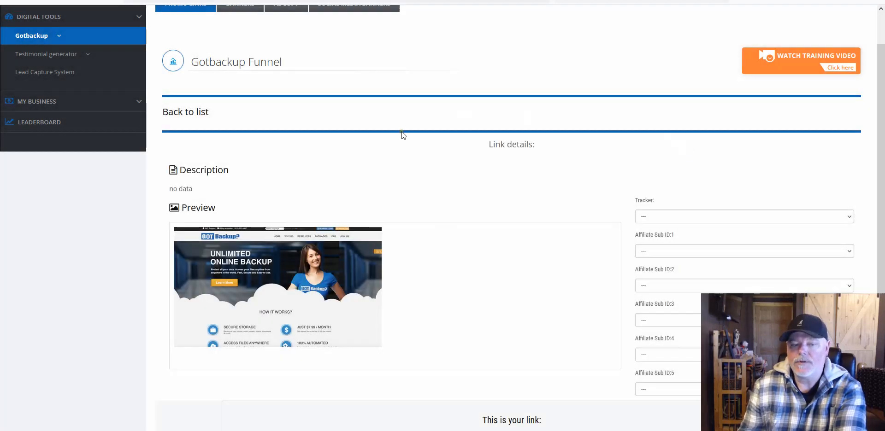
scroll(403, 135, "down", 1)
scroll(403, 135, "down", 1)
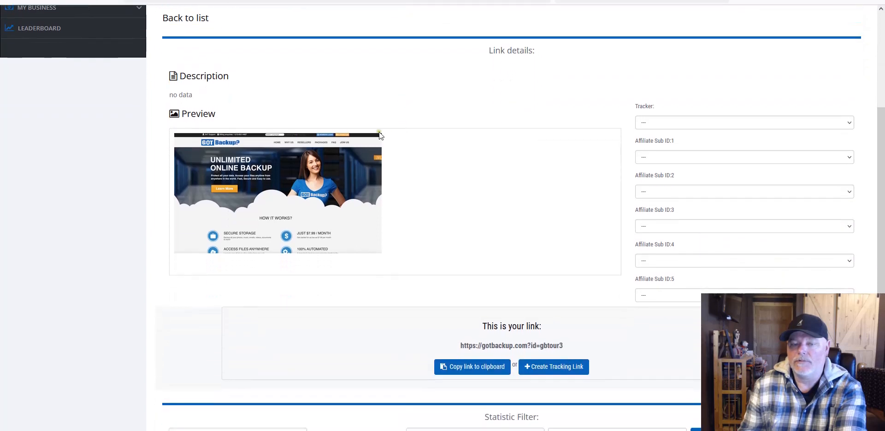
scroll(584, 91, "up", 2)
scroll(584, 91, "down", 2)
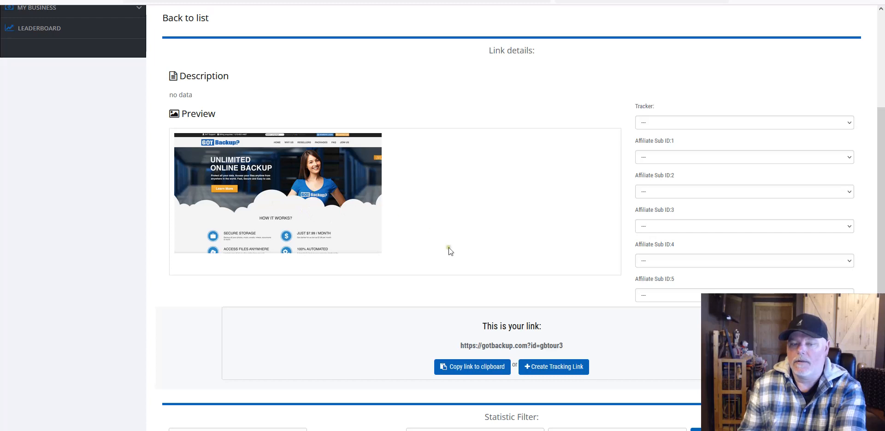
scroll(449, 241, "down", 1)
scroll(440, 193, "up", 4)
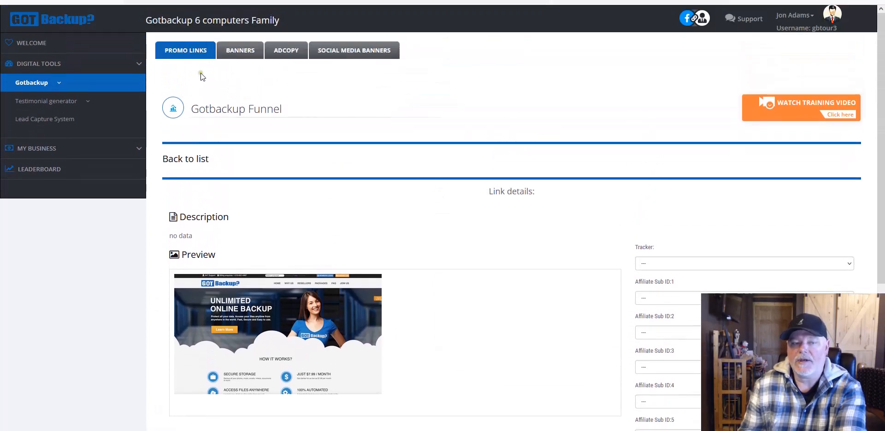
left_click(196, 53)
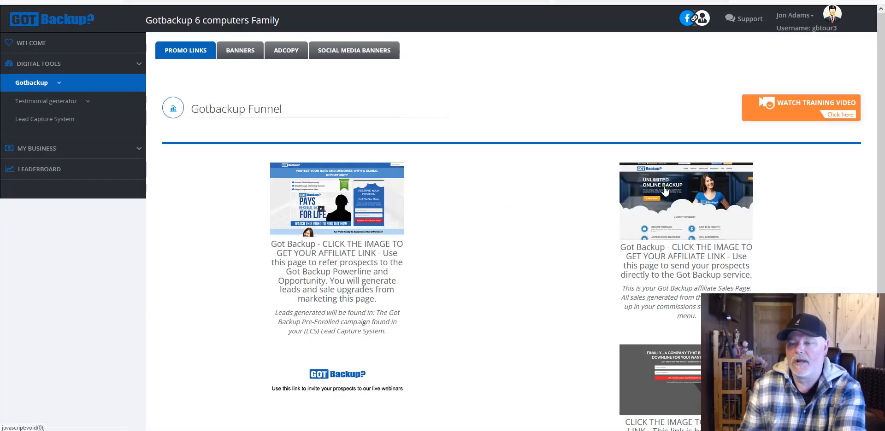
Step: Preview the public affiliate sales page, then return to the promo links list
left_click(687, 265)
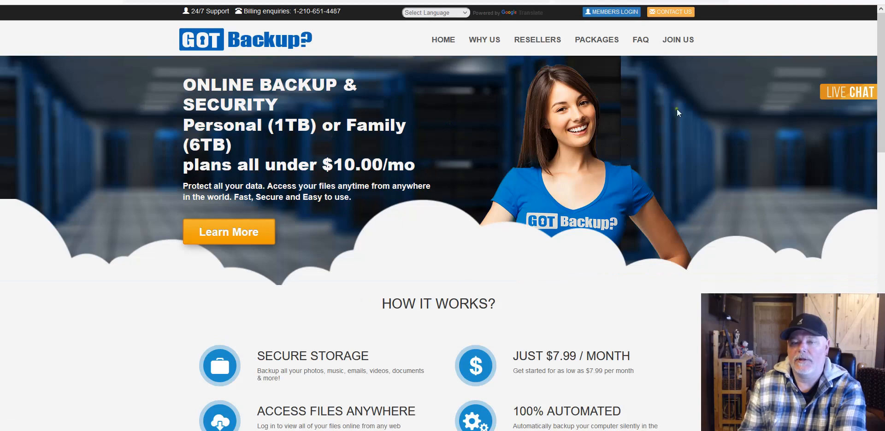
scroll(547, 170, "down", 10)
scroll(659, 194, "up", 5)
scroll(659, 193, "up", 6)
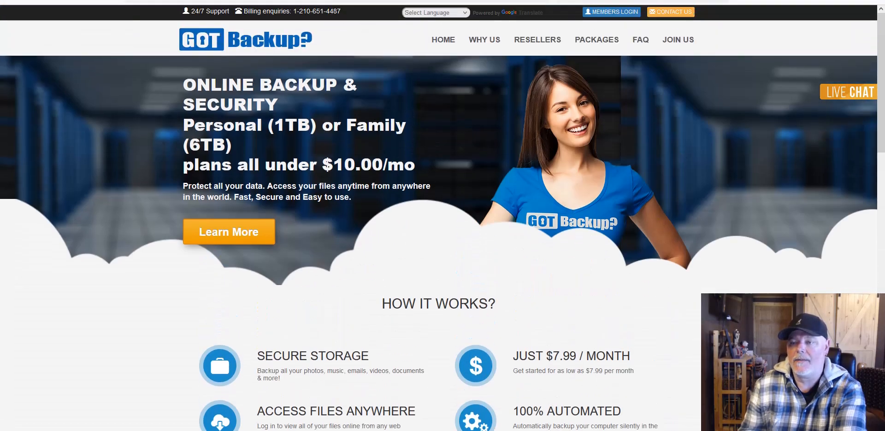
left_click(719, 1)
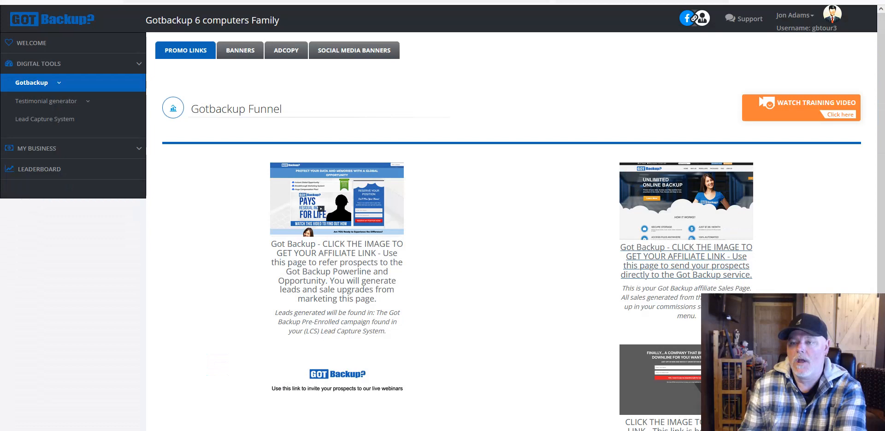
Step: Copy the personal affiliate link from the sales page's link details and return to the form
left_click(685, 188)
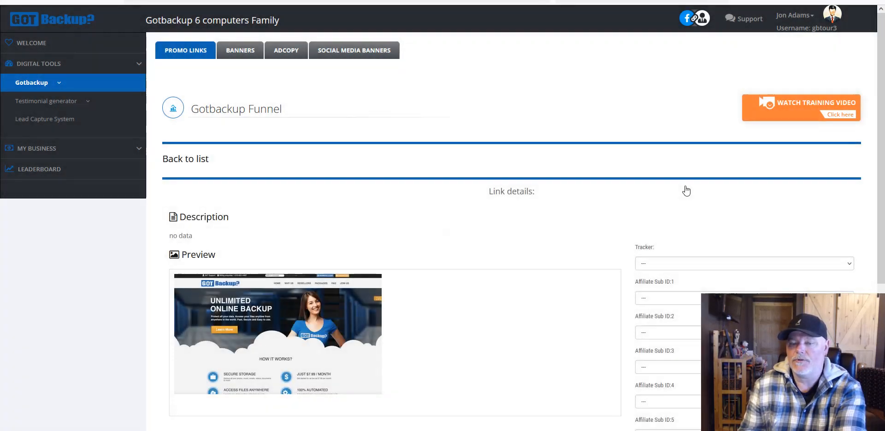
scroll(460, 264, "down", 4)
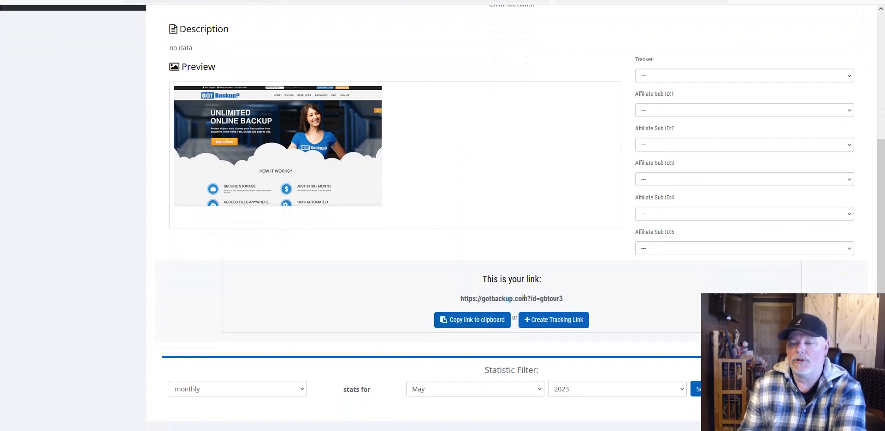
scroll(626, 231, "down", 1)
scroll(626, 231, "up", 5)
scroll(625, 230, "down", 5)
left_click(474, 294)
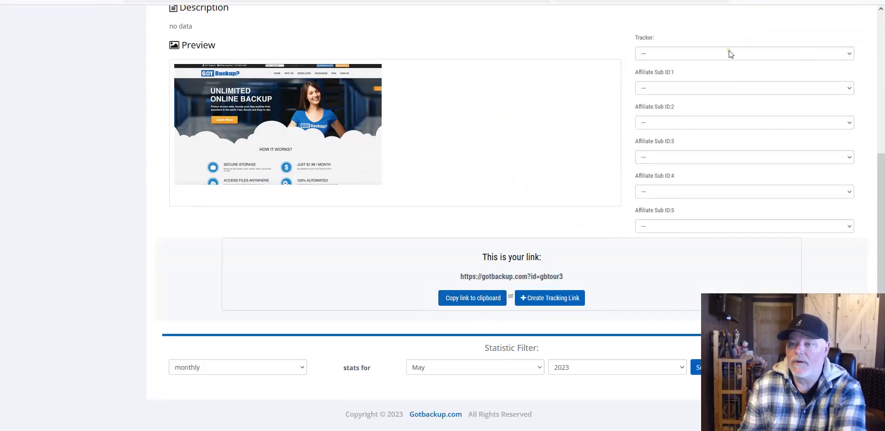
left_click(677, 1)
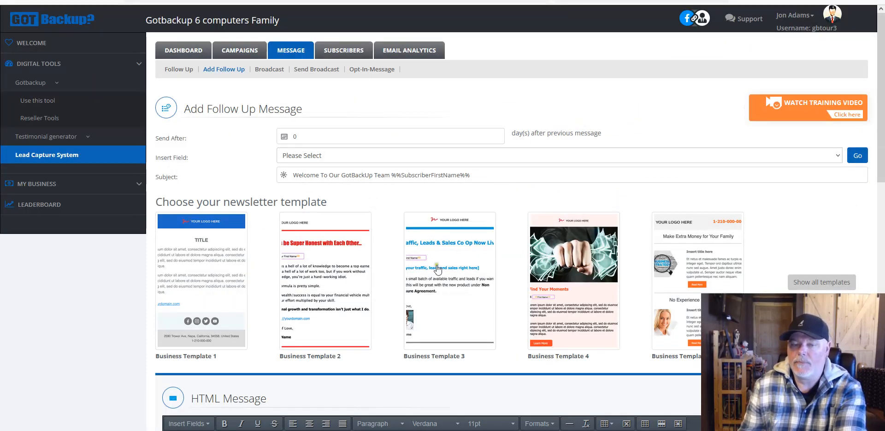
Step: Replace the yourusername placeholder link under point 1 with the pasted personal affiliate link
mouse_move(405, 221)
scroll(458, 212, "down", 2)
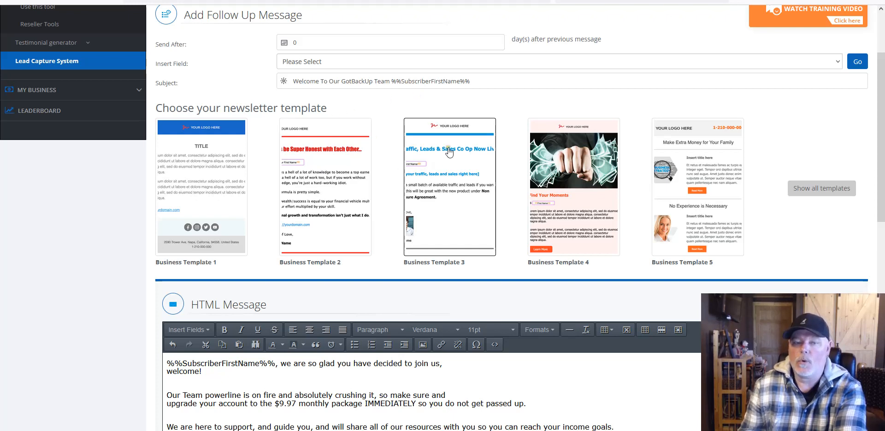
scroll(480, 228, "down", 5)
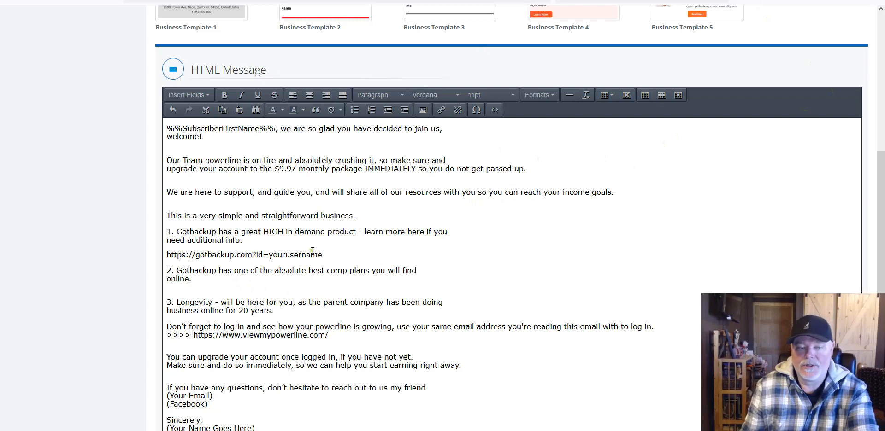
left_click_drag(324, 255, 165, 254)
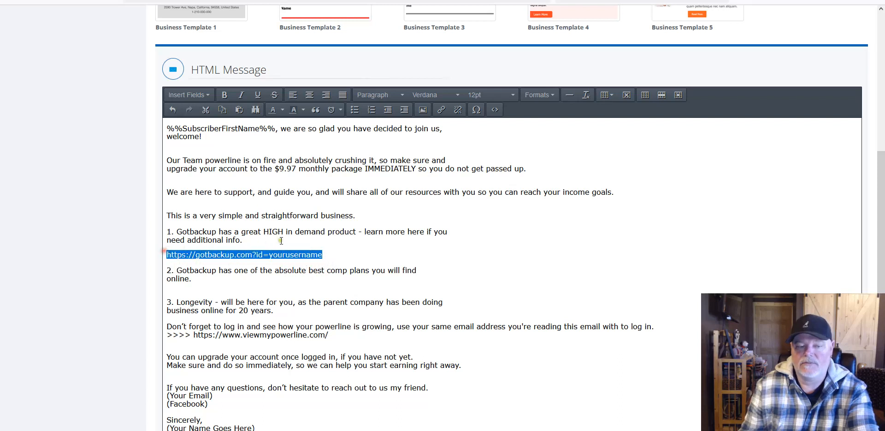
key("BackSpace")
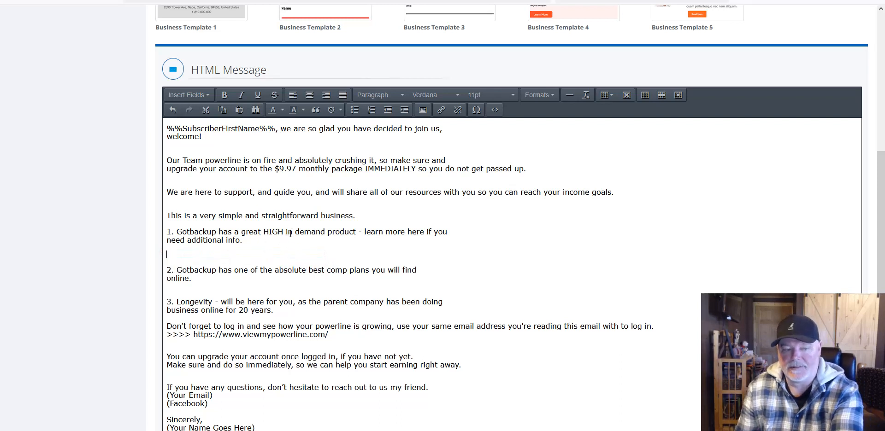
right_click(183, 254)
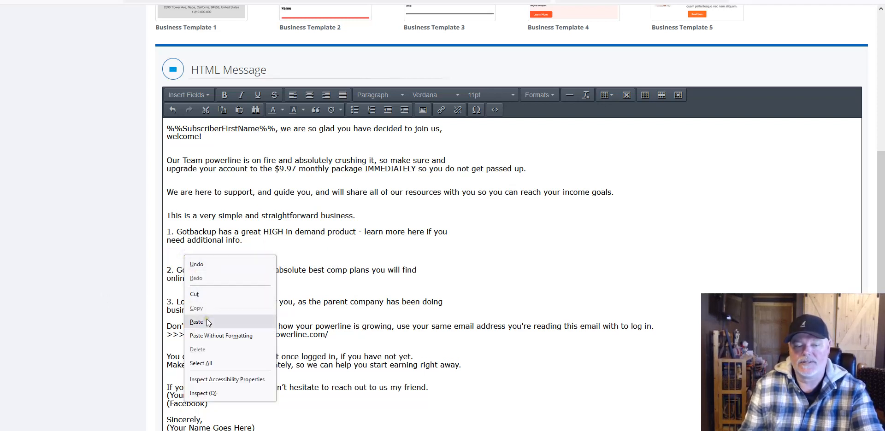
left_click(216, 335)
Step: Set the pasted affiliate link text to 12pt
left_click_drag(283, 255, 165, 255)
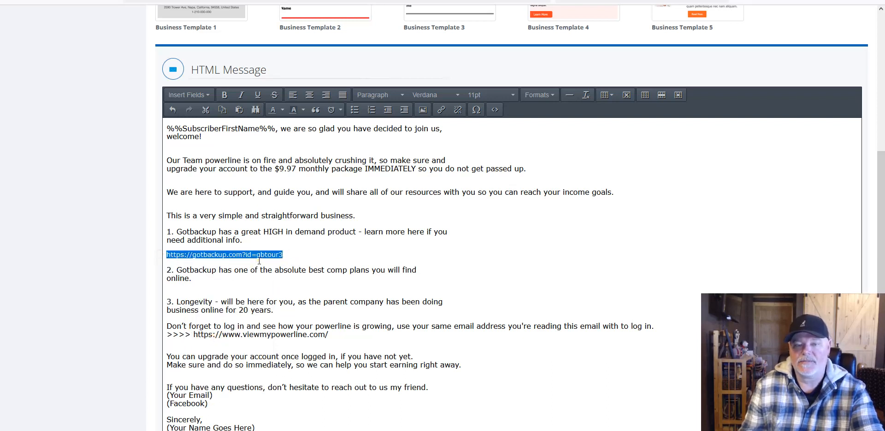
left_click(498, 95)
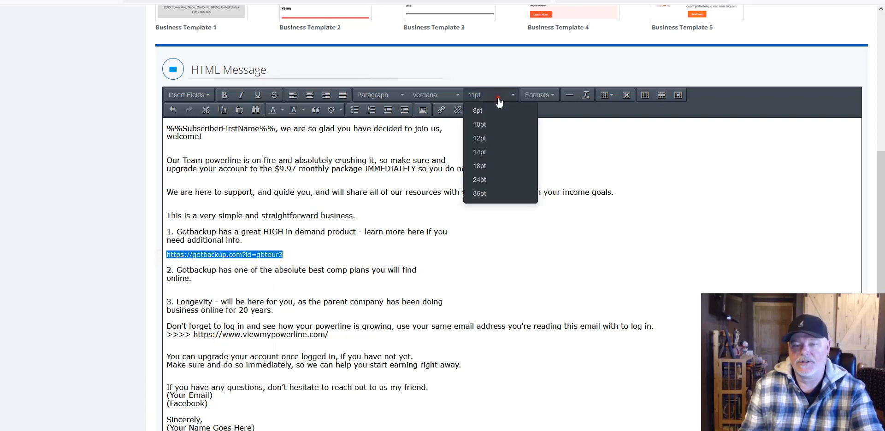
left_click(480, 139)
left_click(315, 251)
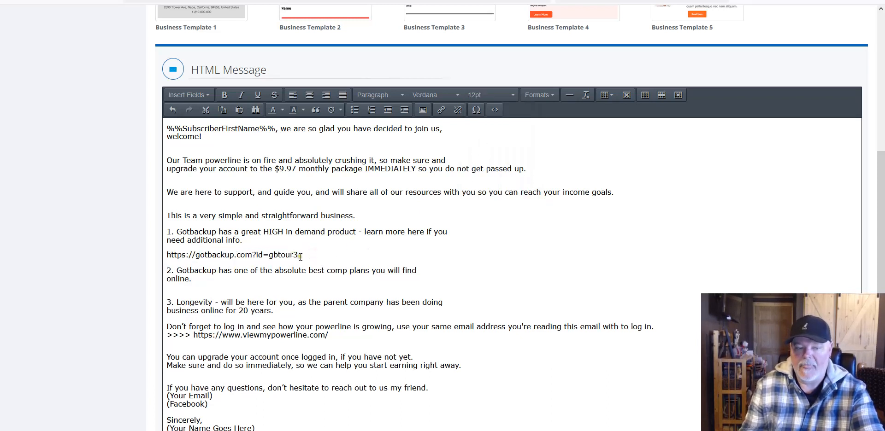
left_click_drag(301, 255, 169, 258)
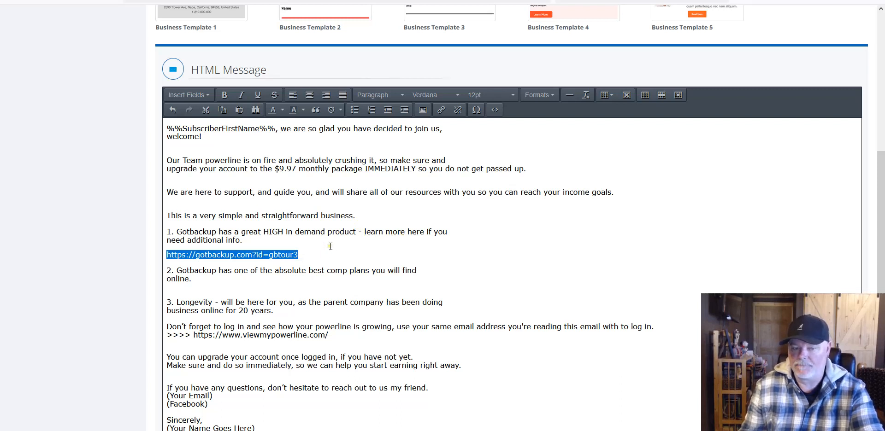
Step: Hyperlink the affiliate link text to its own address by pasting it into the Url field
left_click_drag(299, 255, 166, 256)
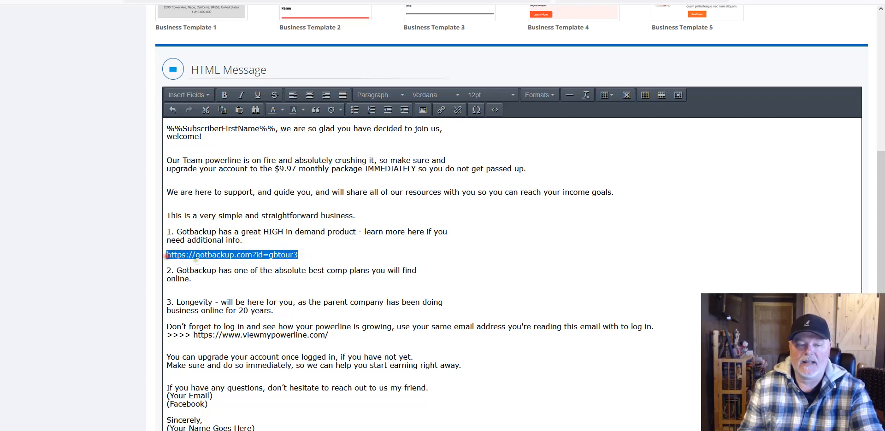
left_click(440, 111)
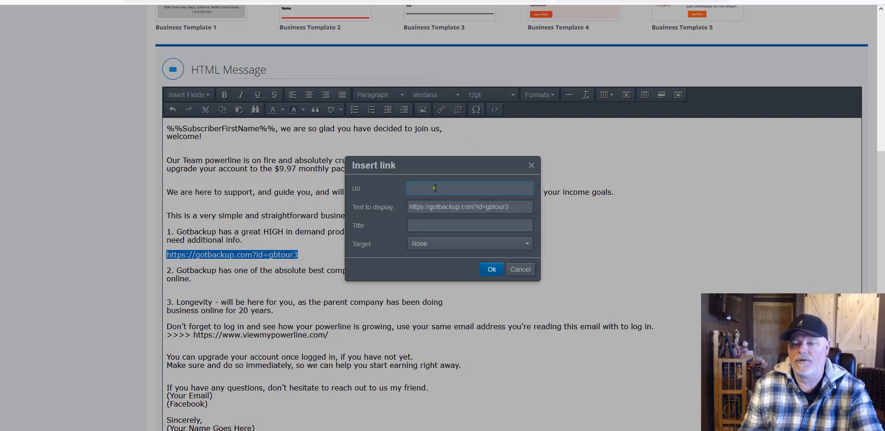
right_click(435, 189)
left_click(460, 257)
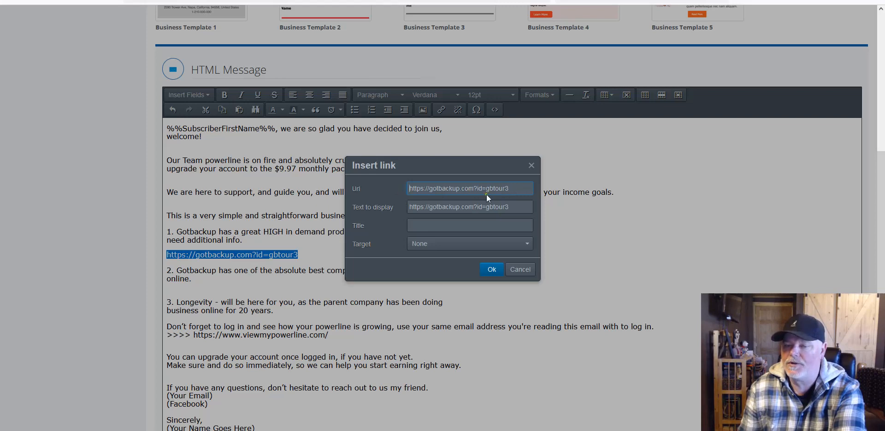
left_click(491, 270)
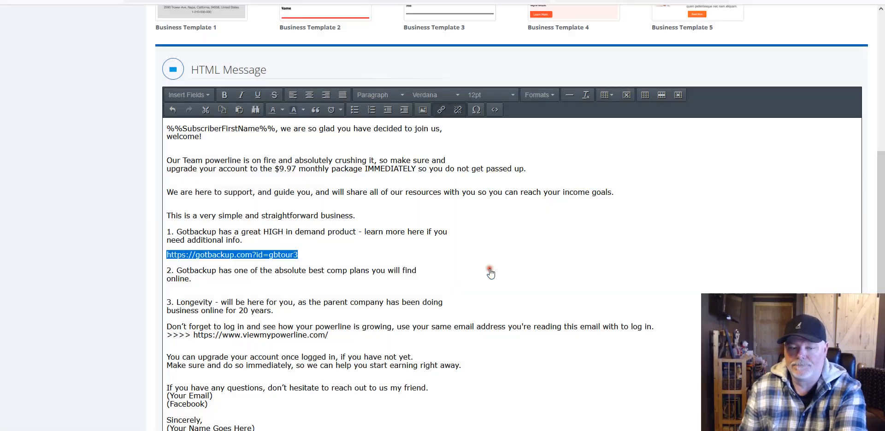
left_click(399, 235)
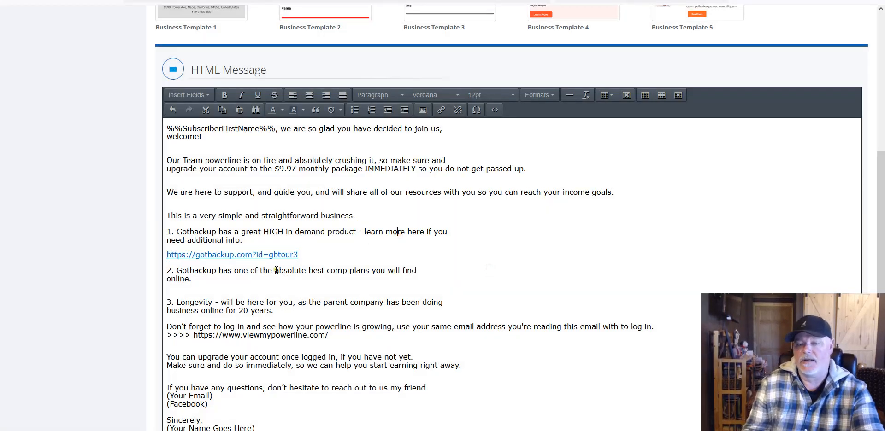
Step: Delete the bare link line and link 'learn more here if you need additional info' to the affiliate address
left_click_drag(305, 255, 170, 254)
key("ctrl+c")
key("Delete")
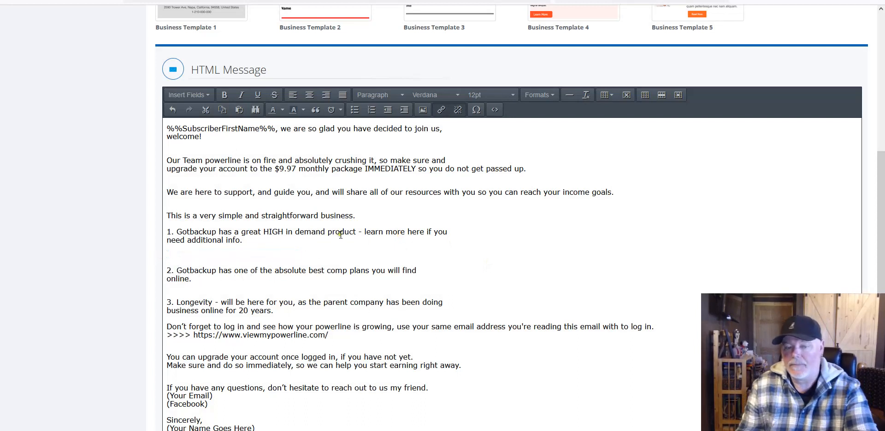
left_click(364, 230)
left_click_drag(364, 230, 241, 242)
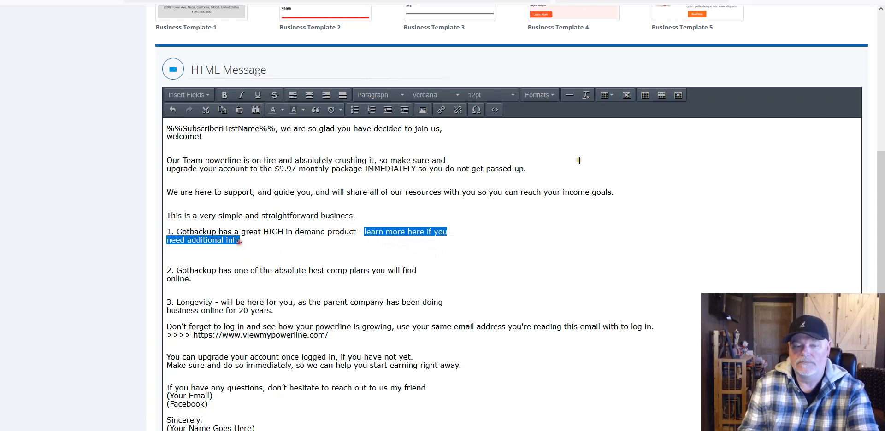
left_click(441, 112)
right_click(422, 198)
left_click(444, 265)
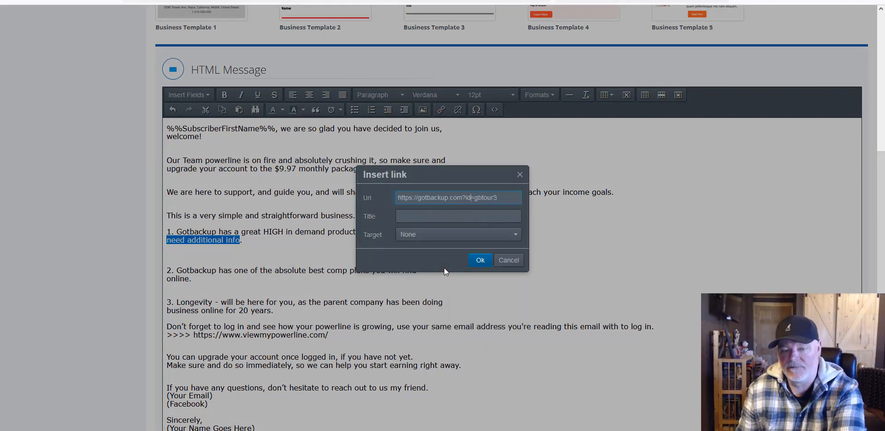
left_click(480, 259)
left_click(489, 215)
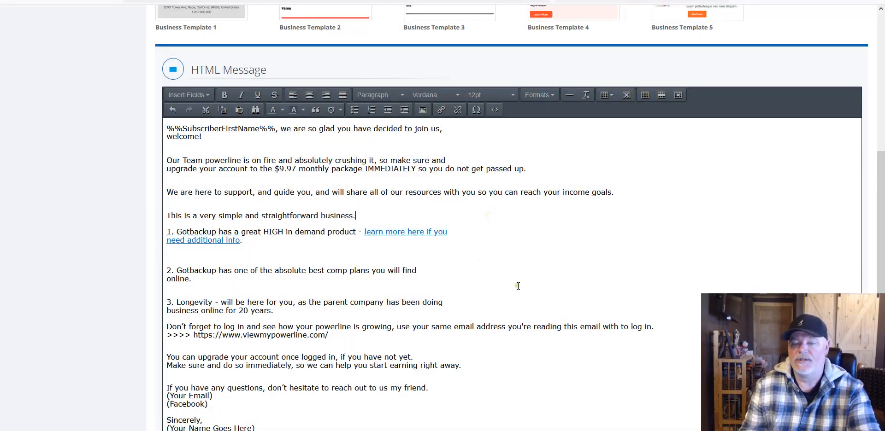
scroll(518, 286, "down", 1)
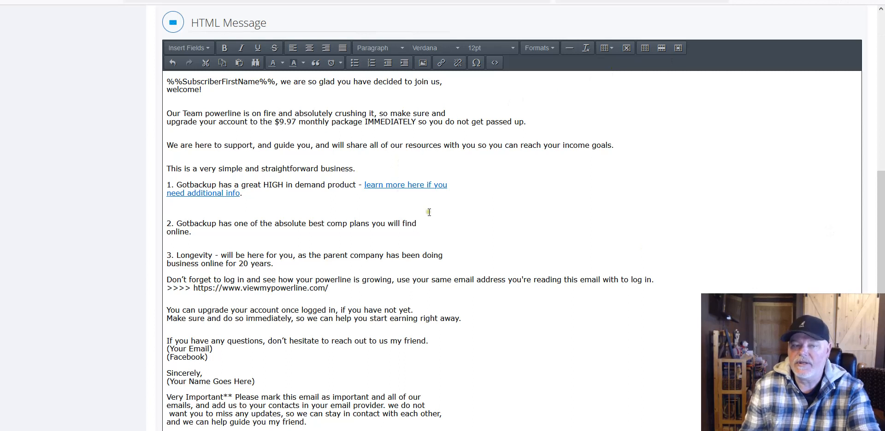
Step: Make the word IMMEDIATELY bold and italic
scroll(402, 215, "down", 1)
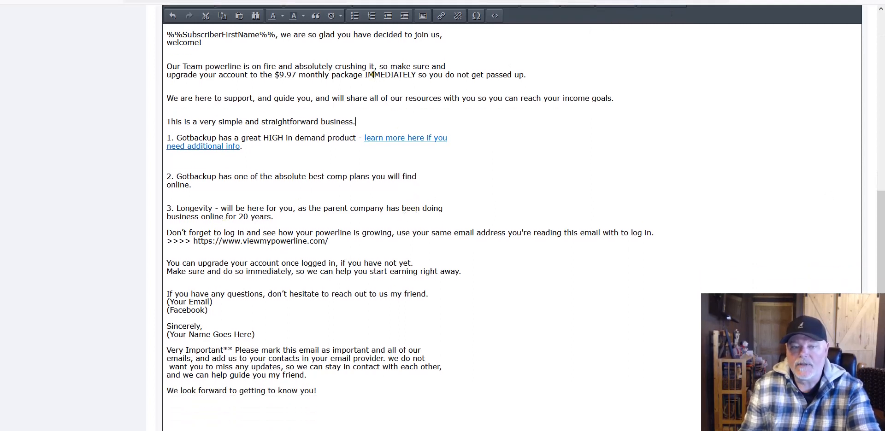
left_click_drag(366, 75, 416, 75)
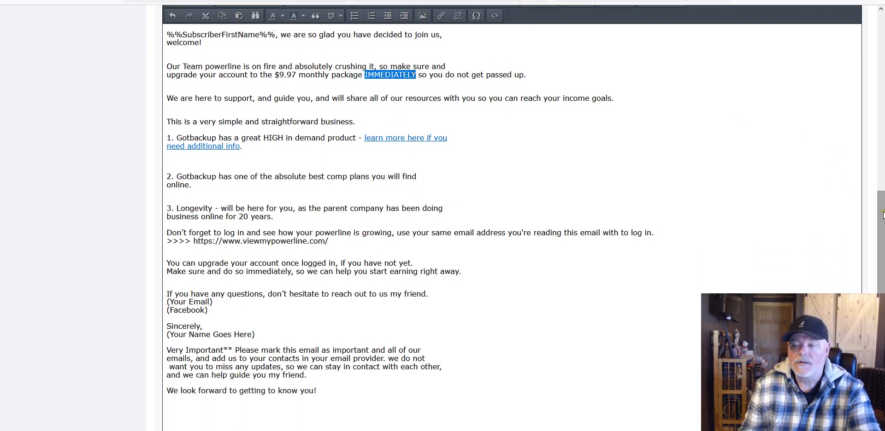
scroll(285, 96, "up", 1)
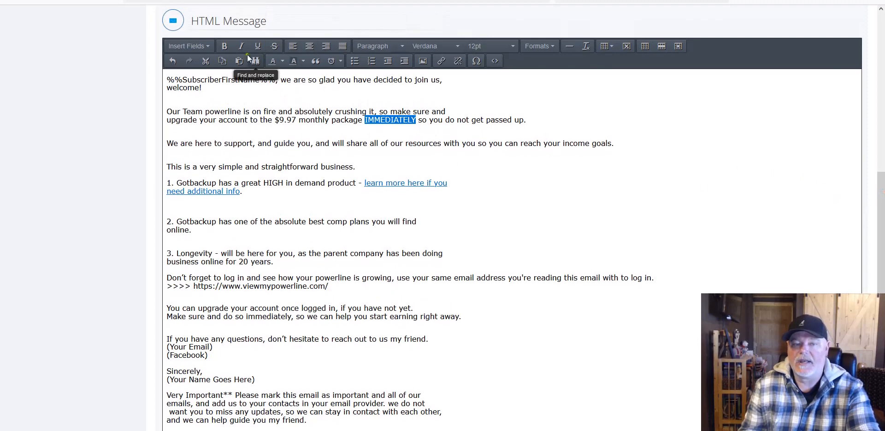
left_click(224, 46)
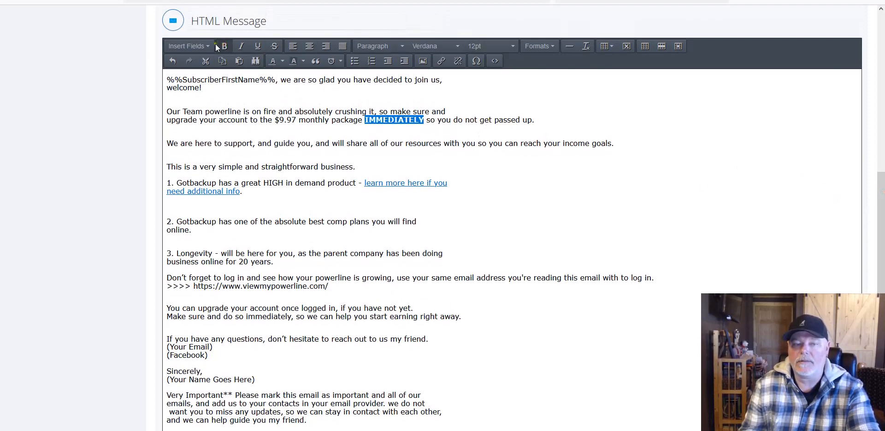
left_click(241, 48)
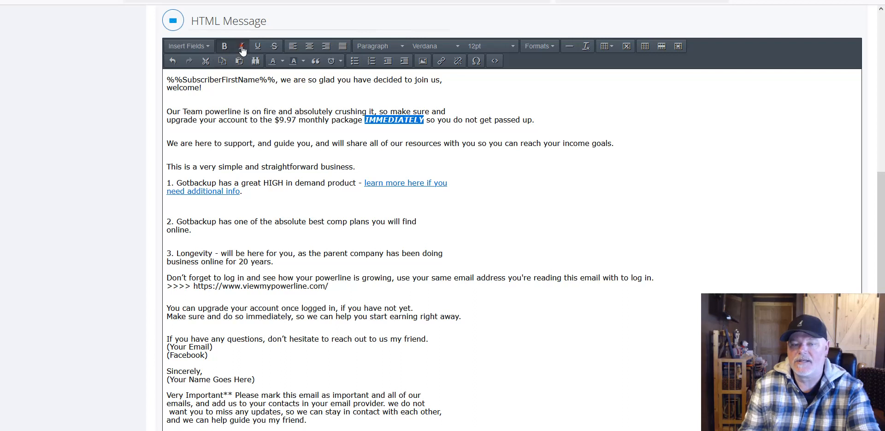
left_click(447, 113)
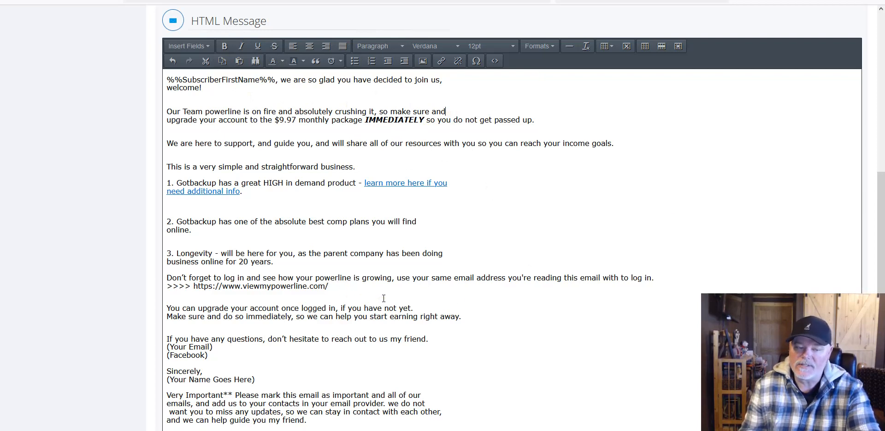
Step: Select the viewmypowerline.com address and switch to the Gotbackup Funnel link page
scroll(383, 299, "down", 1)
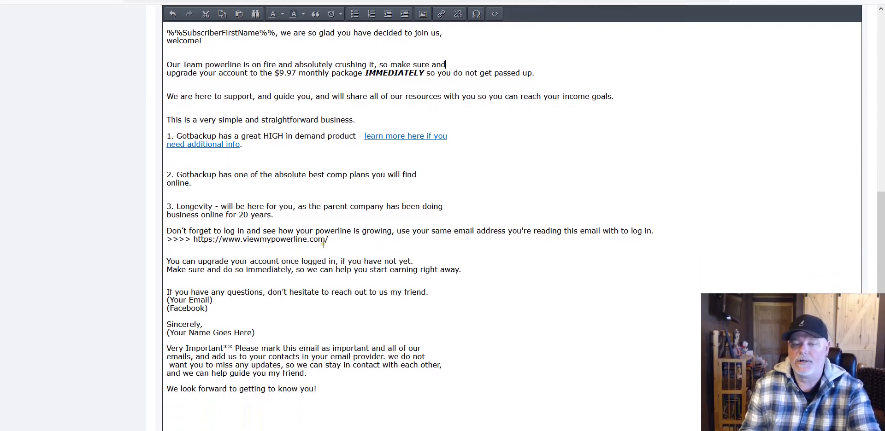
left_click_drag(333, 239, 195, 243)
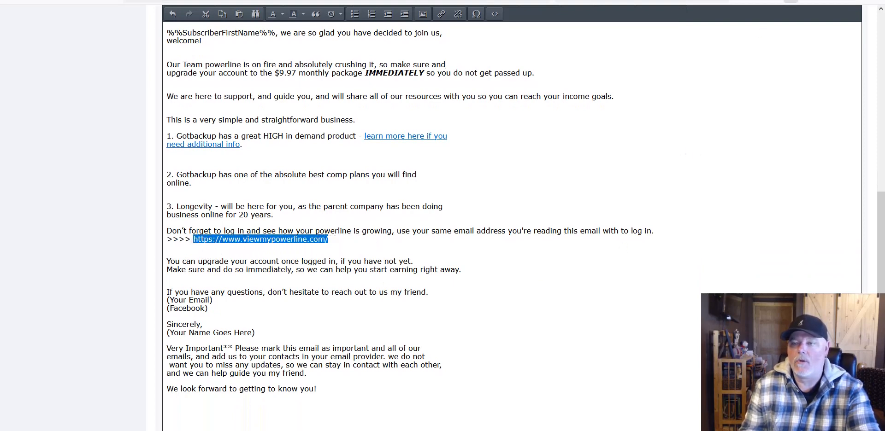
left_click(526, 1)
scroll(586, 301, "up", 5)
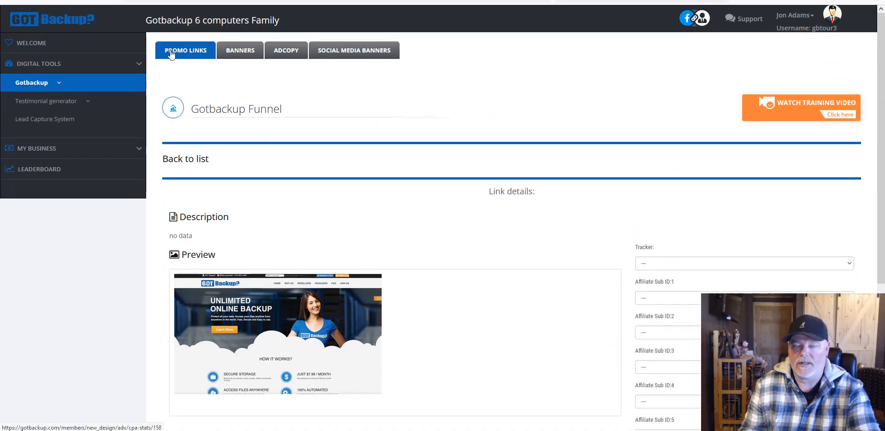
left_click(287, 52)
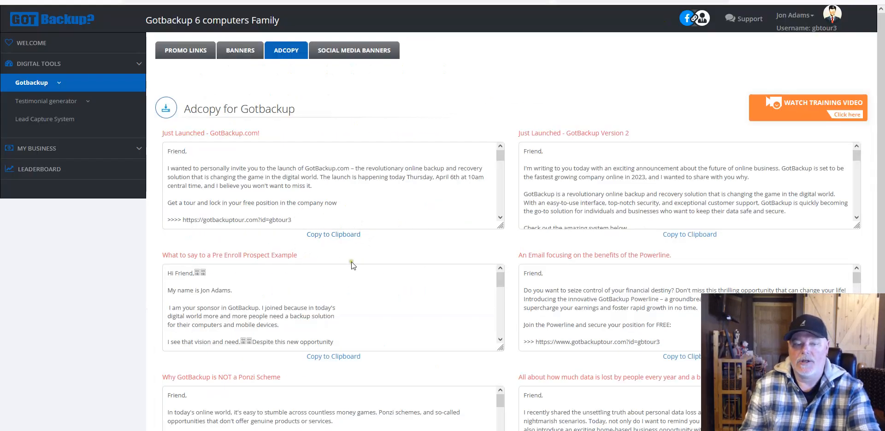
scroll(351, 262, "down", 1)
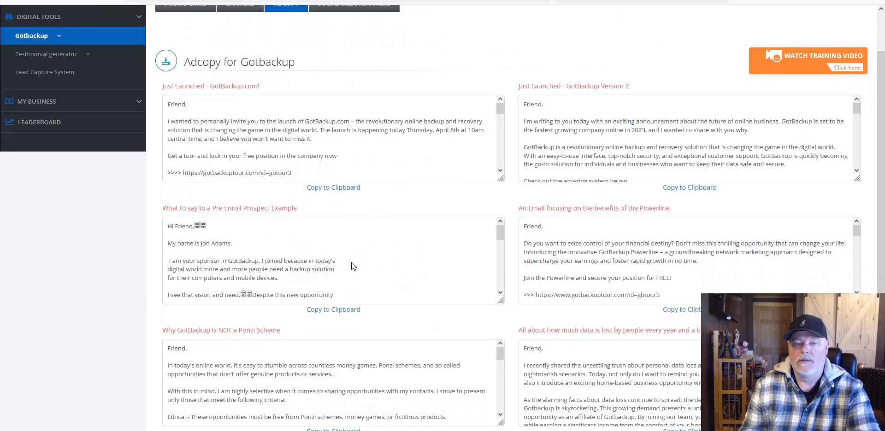
scroll(351, 262, "up", 1)
scroll(455, 203, "down", 3)
scroll(455, 203, "up", 2)
scroll(410, 190, "down", 4)
scroll(401, 190, "up", 2)
scroll(316, 188, "down", 3)
scroll(311, 195, "up", 3)
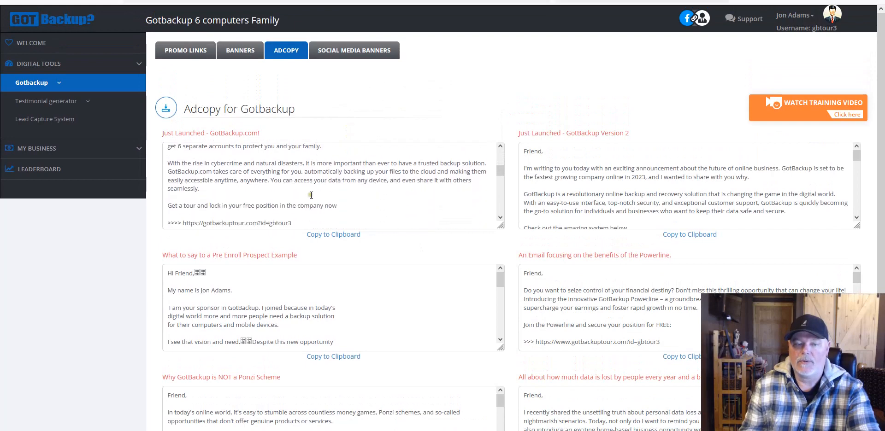
triple_click(297, 223)
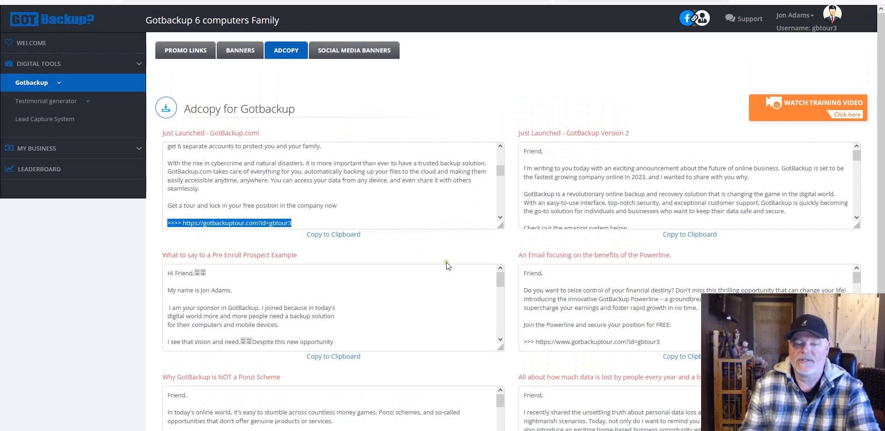
scroll(446, 262, "down", 1)
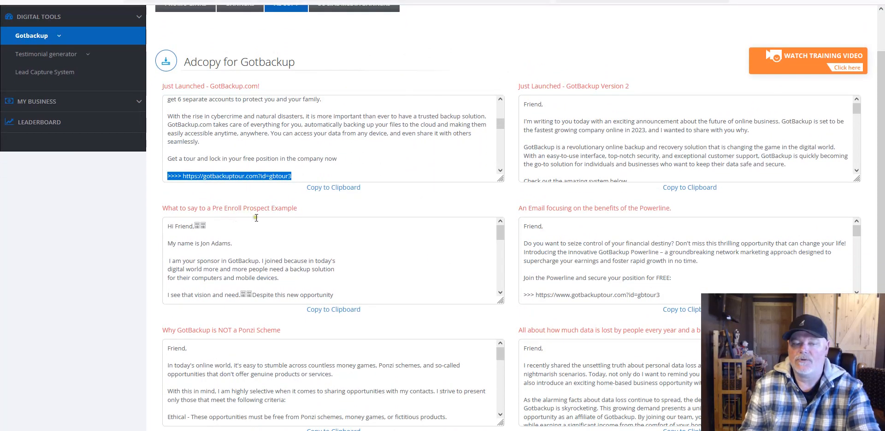
scroll(367, 258, "down", 2)
scroll(367, 258, "down", 2)
scroll(366, 258, "down", 4)
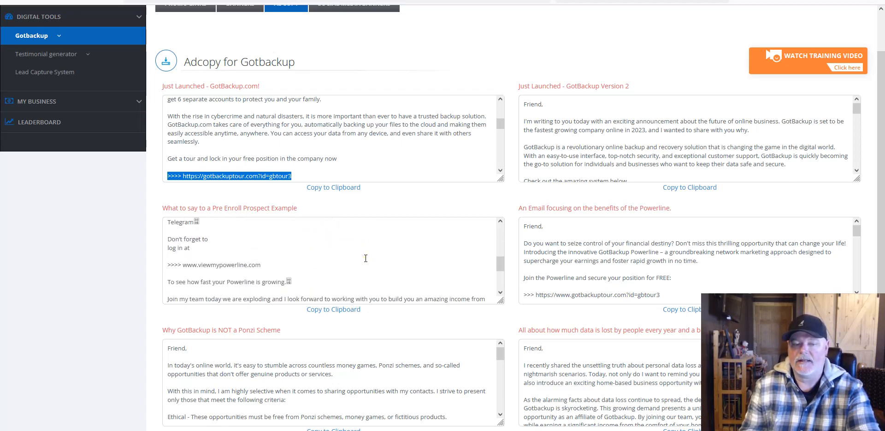
scroll(276, 263, "up", 2)
left_click(236, 265)
left_click_drag(261, 266, 183, 266)
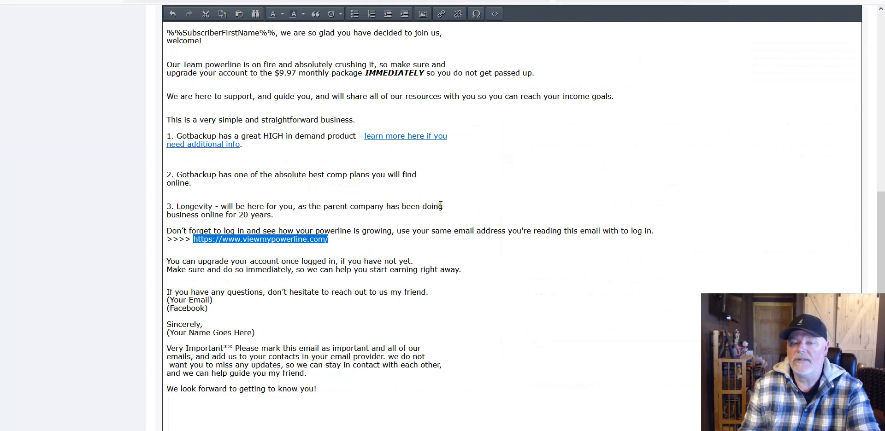
scroll(440, 205, "up", 3)
scroll(404, 233, "up", 5)
mouse_move(419, 233)
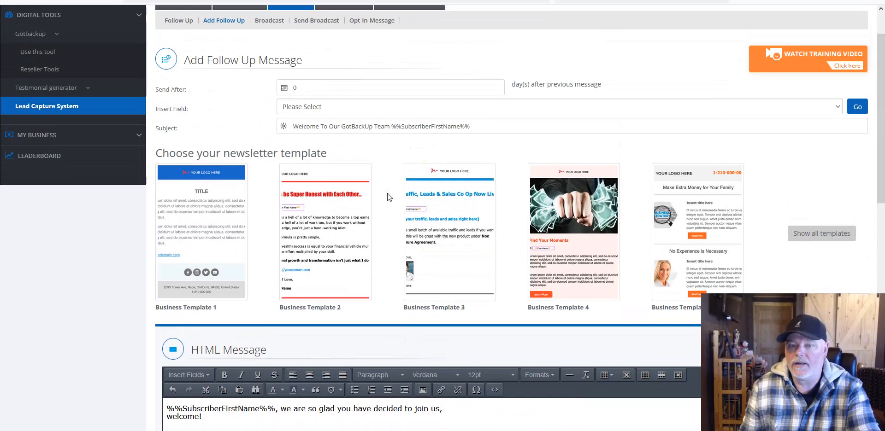
scroll(387, 198, "down", 7)
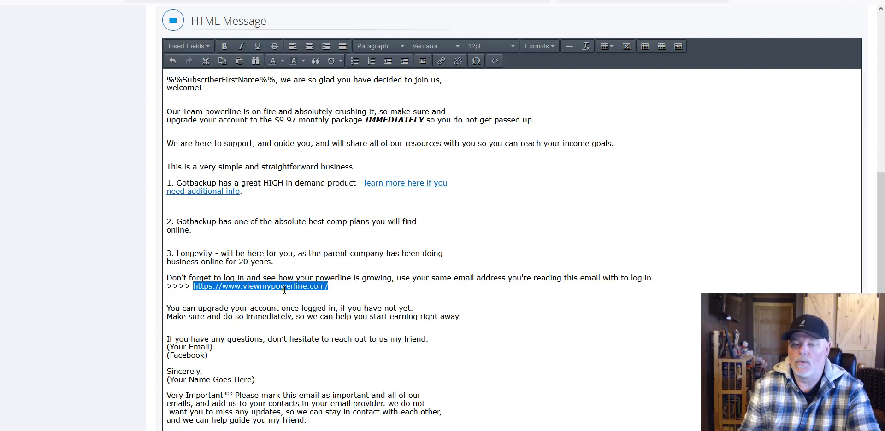
left_click(328, 286)
left_click_drag(327, 286, 192, 285)
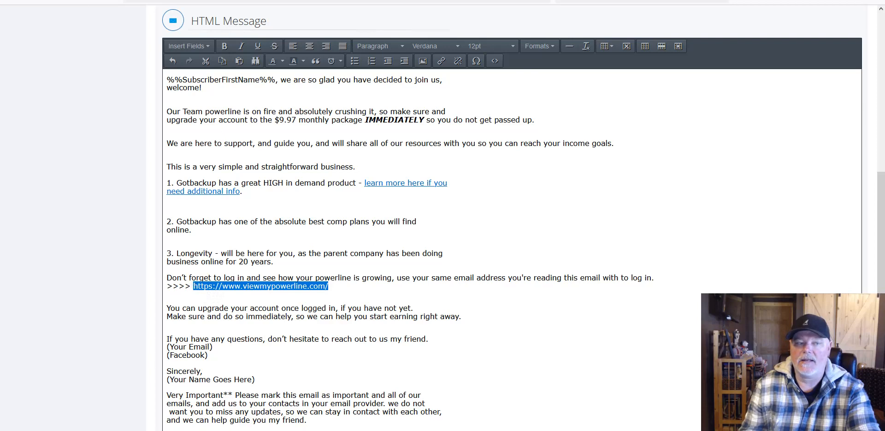
left_click(20, 0)
left_click(33, 17)
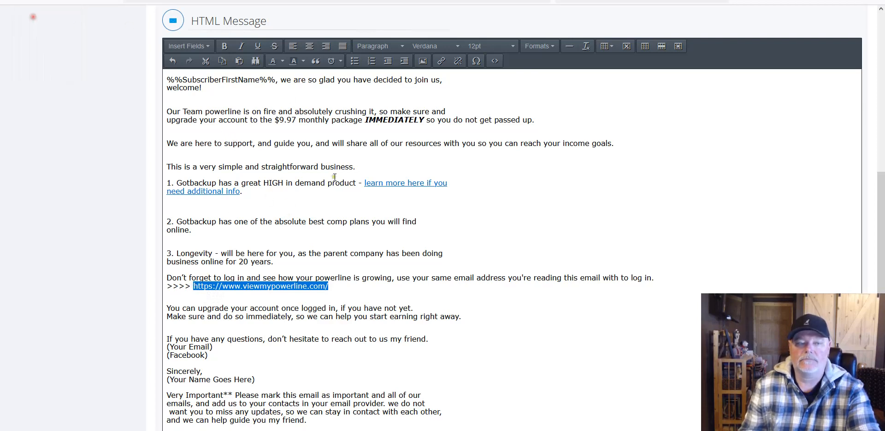
right_click(295, 294)
left_click(315, 148)
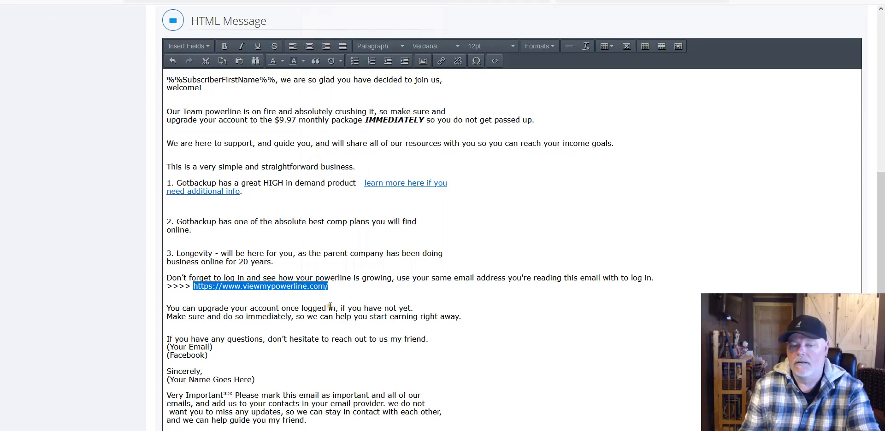
left_click(442, 62)
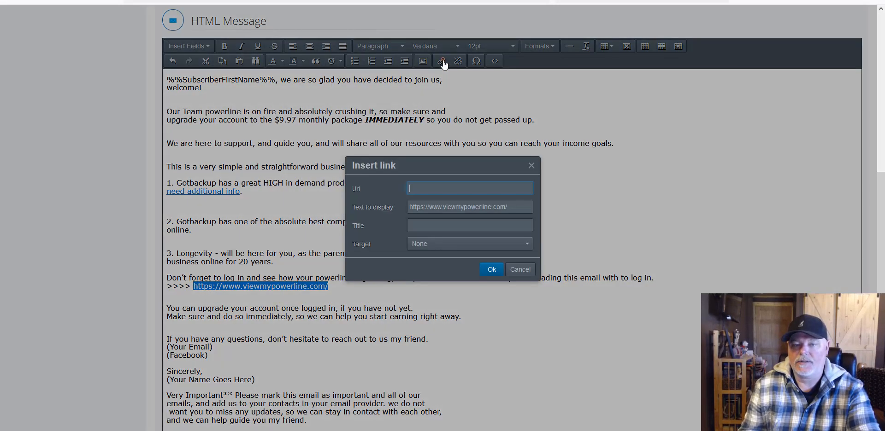
right_click(440, 187)
left_click(457, 257)
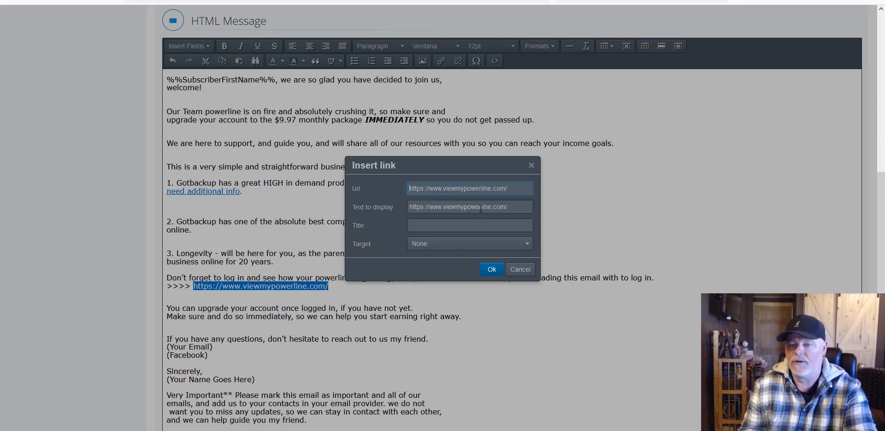
left_click(491, 269)
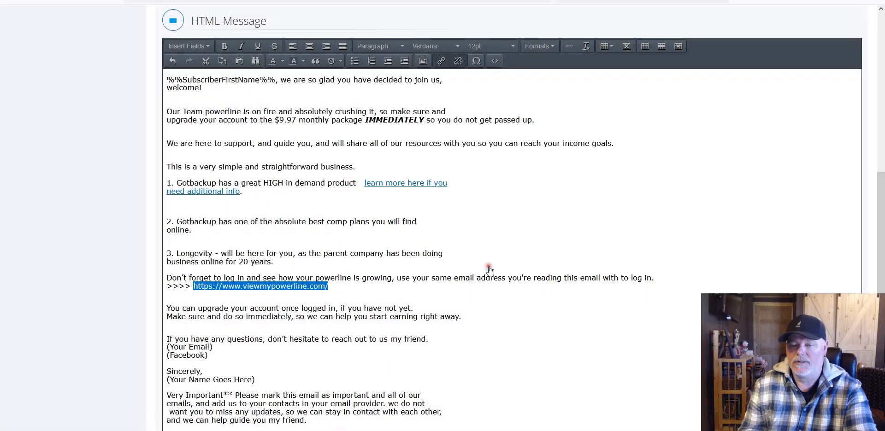
Step: Check the 'learn more here if you need additional info' link by selecting its text
left_click(281, 279)
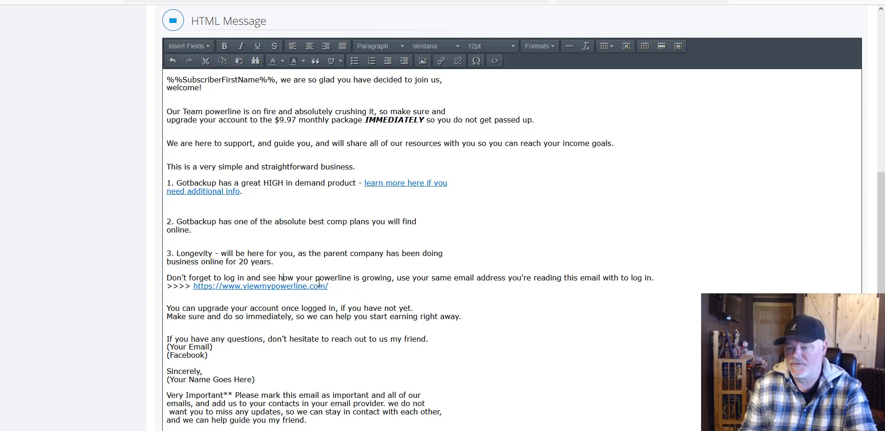
scroll(394, 277, "down", 1)
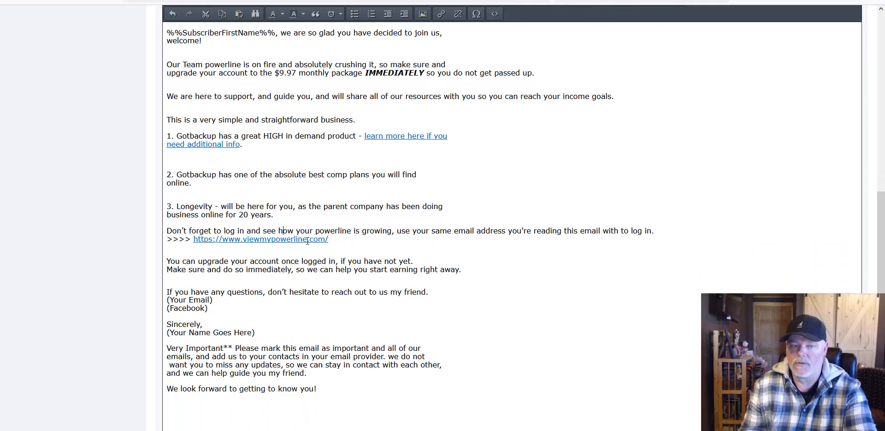
double_click(405, 136)
double_click(208, 144)
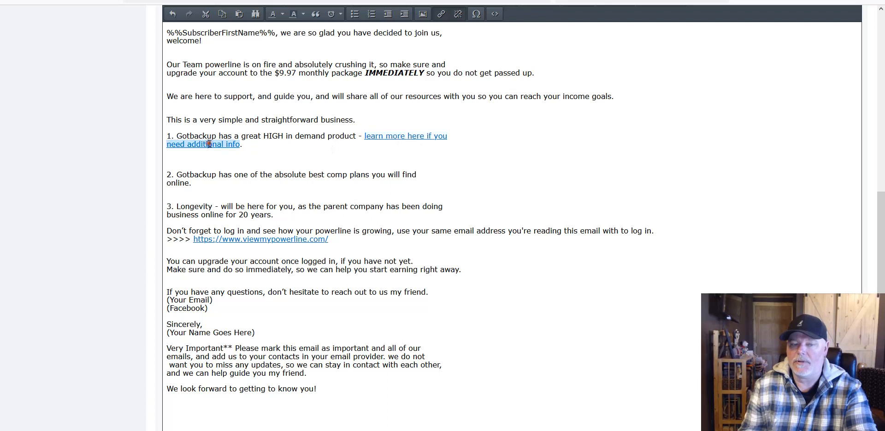
left_click(407, 168)
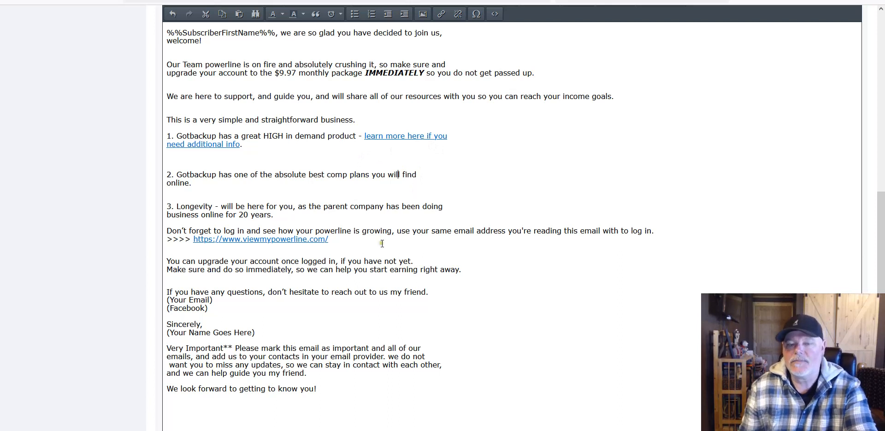
Step: Start a new paragraph at 'Make sure and do so immediately' below 'You can upgrade'
scroll(372, 251, "down", 1)
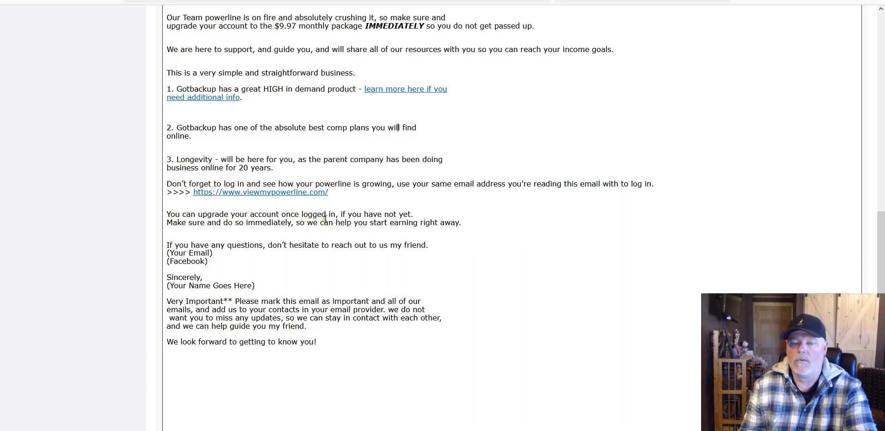
left_click(167, 223)
key("Return")
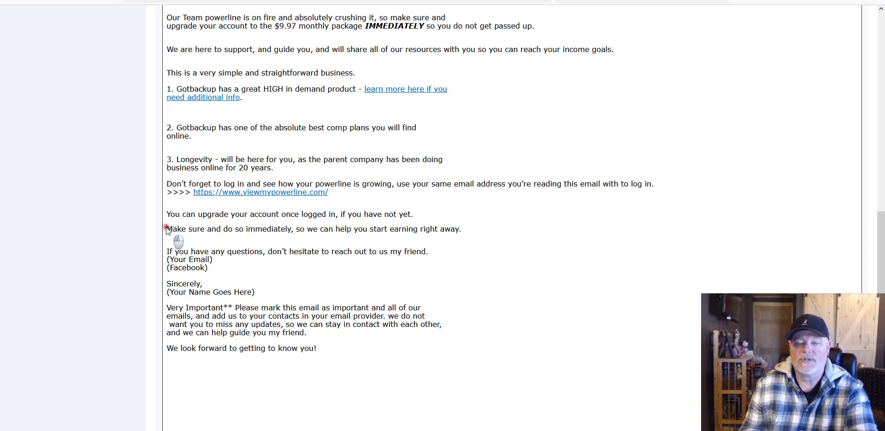
Step: Make 'Make sure and do so immediately' bold
left_click_drag(167, 228, 289, 226)
scroll(300, 184, "up", 2)
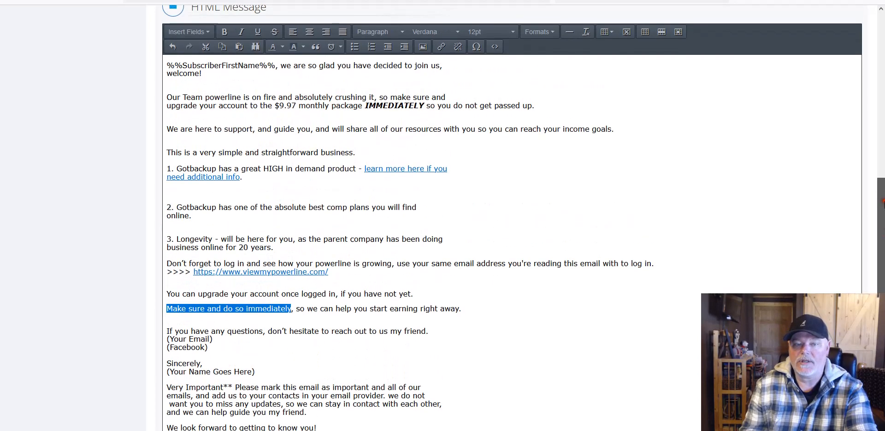
left_click(226, 35)
left_click(394, 309)
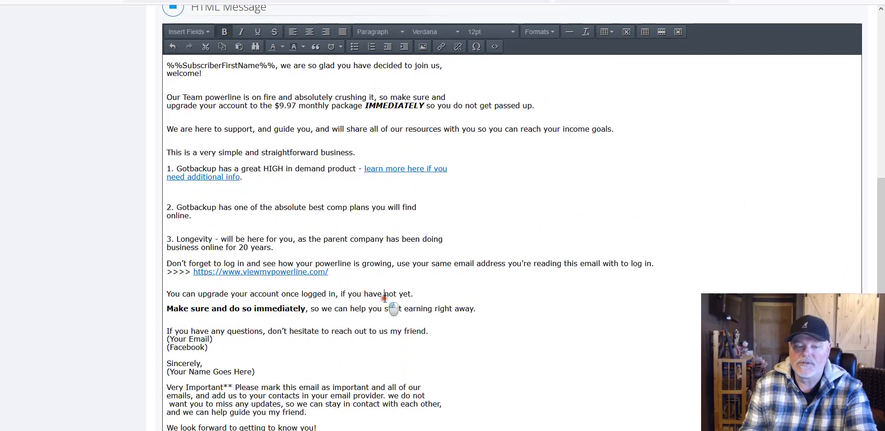
Step: Italicize 'so we can help you start earning right away.'
left_click_drag(308, 310, 479, 309)
left_click(241, 32)
left_click(438, 153)
scroll(437, 153, "down", 1)
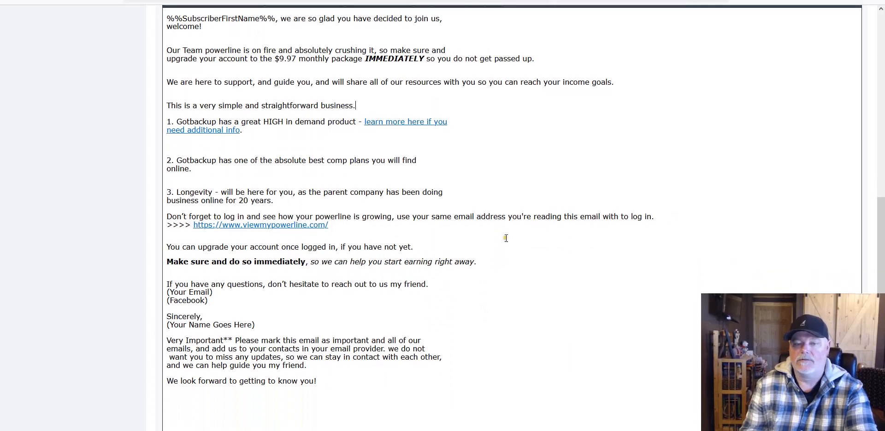
Step: Select the (Your Email) and (Facebook) placeholder lines
left_click_drag(476, 264, 306, 265)
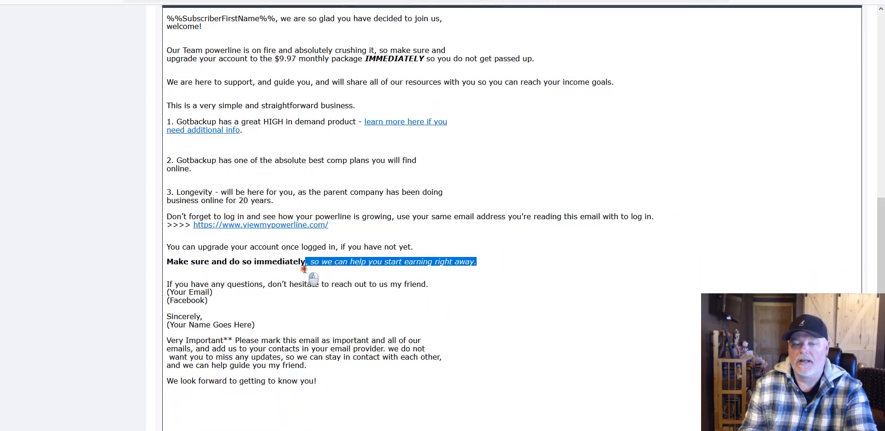
scroll(655, 143, "up", 2)
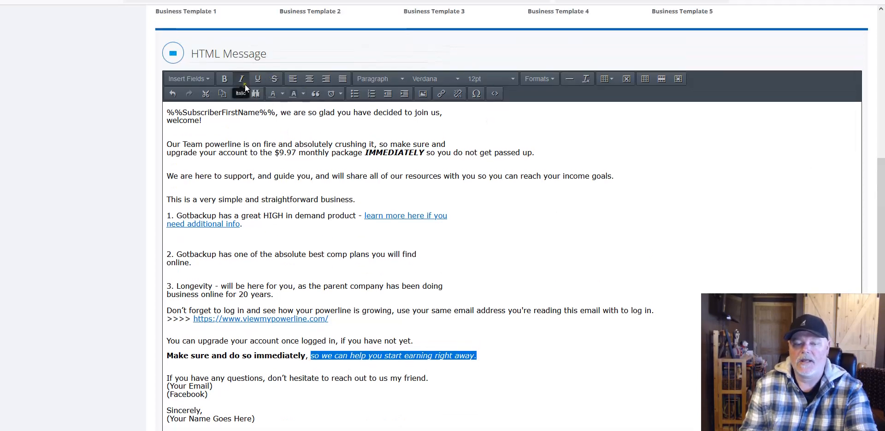
scroll(198, 326, "down", 2)
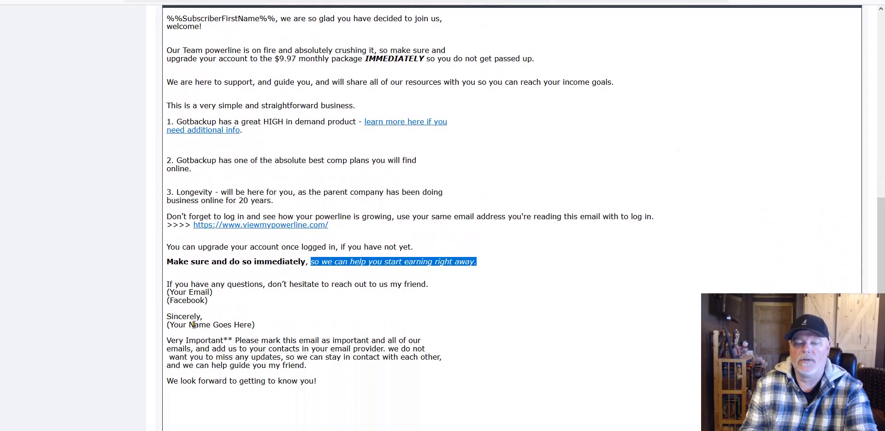
left_click_drag(208, 300, 157, 294)
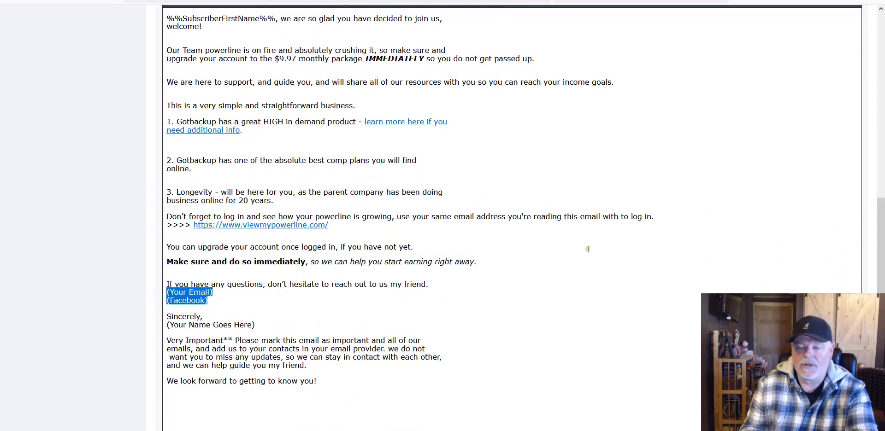
Step: Replace the (Your Email) and (Facebook) placeholder lines with the contact email address, with blank lines around it
key("BackSpace")
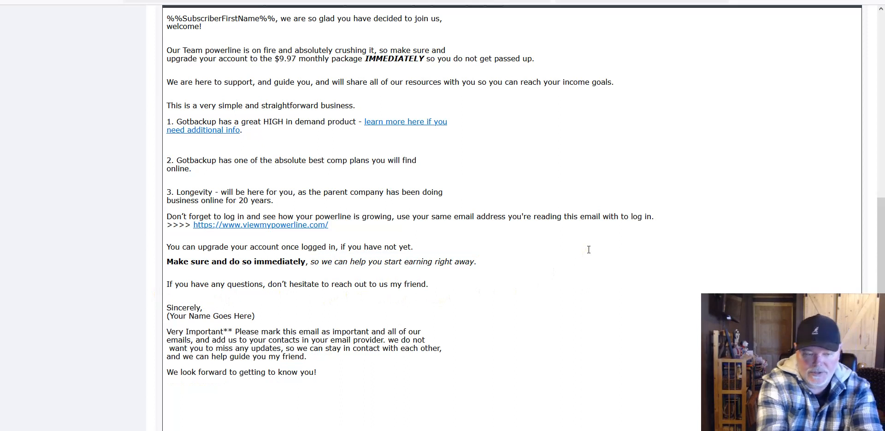
key("Return")
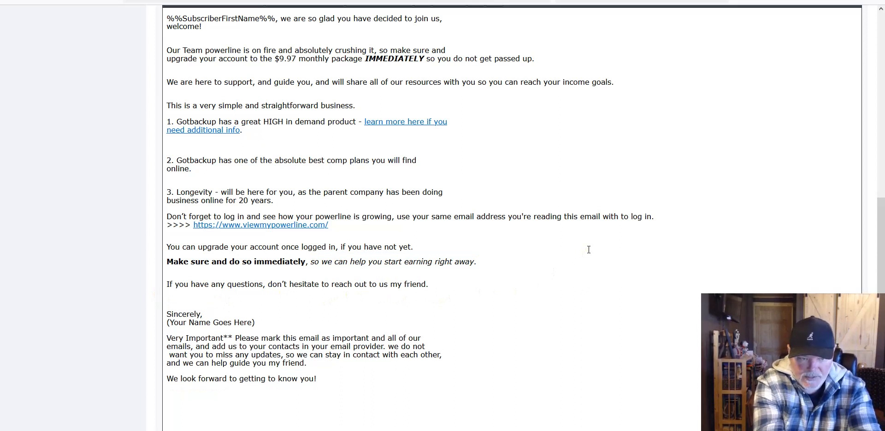
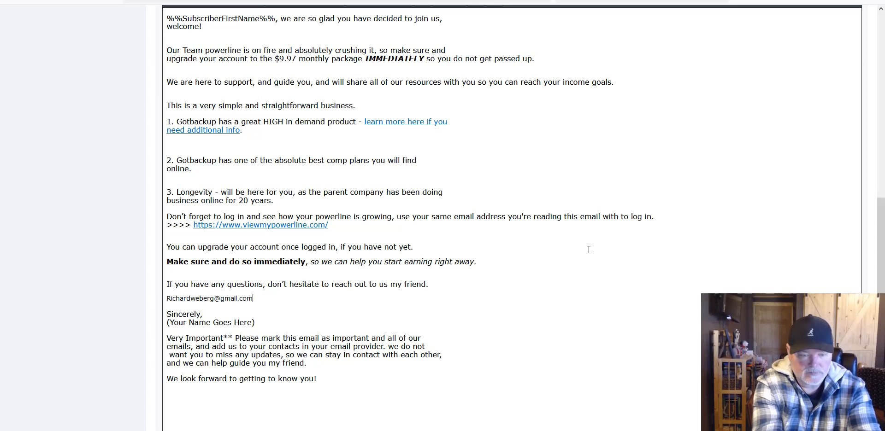
key("Return")
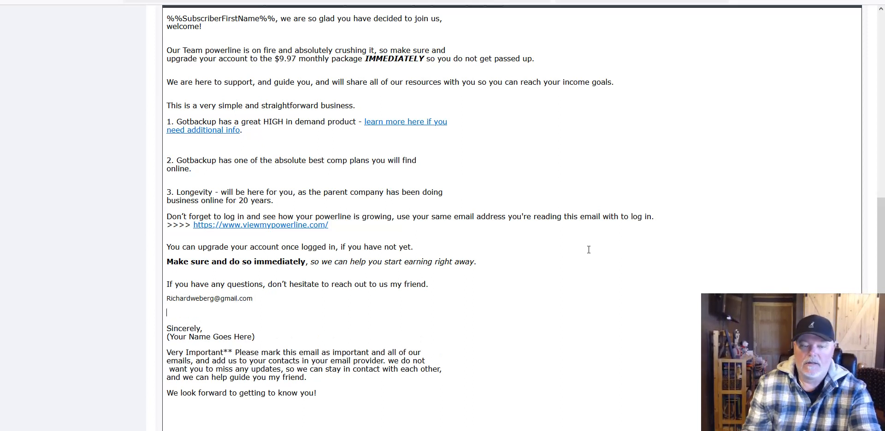
Step: Replace (Your Name Goes Here) under Sincerely with the senders' names
left_click_drag(256, 337, 166, 338)
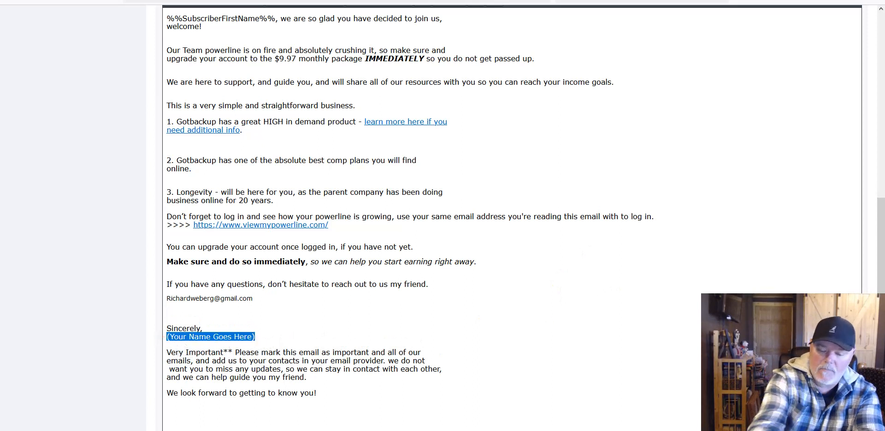
key("BackSpace")
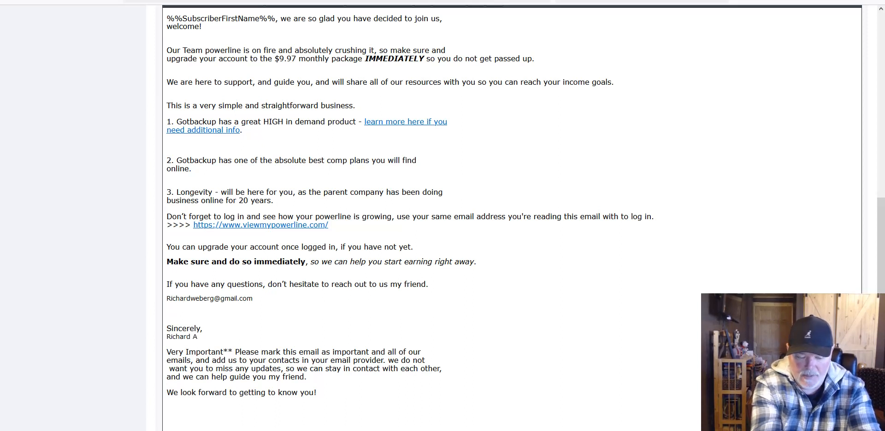
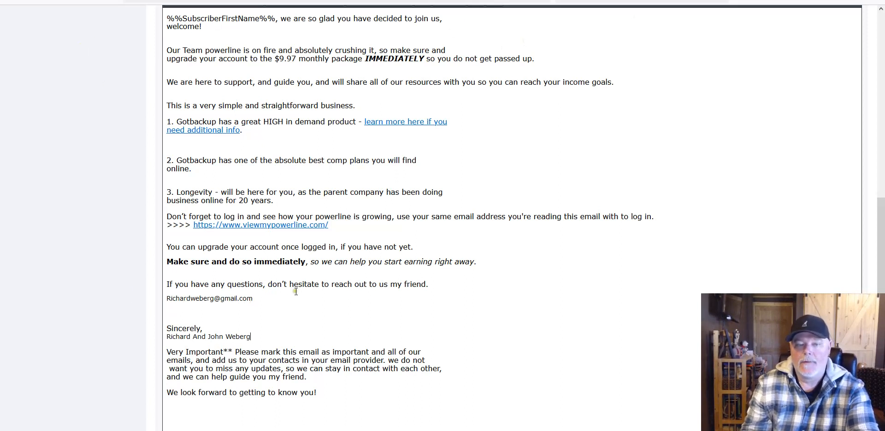
left_click_drag(259, 306, 167, 300)
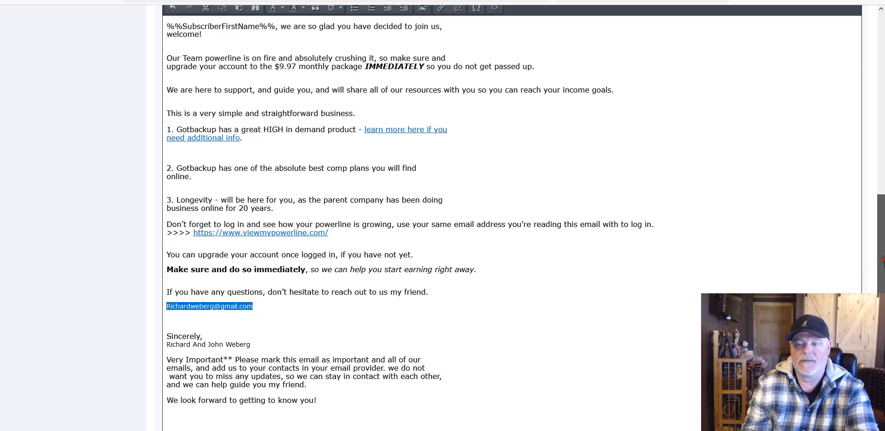
Step: Set the contact email address line to 14pt
scroll(337, 346, "up", 1)
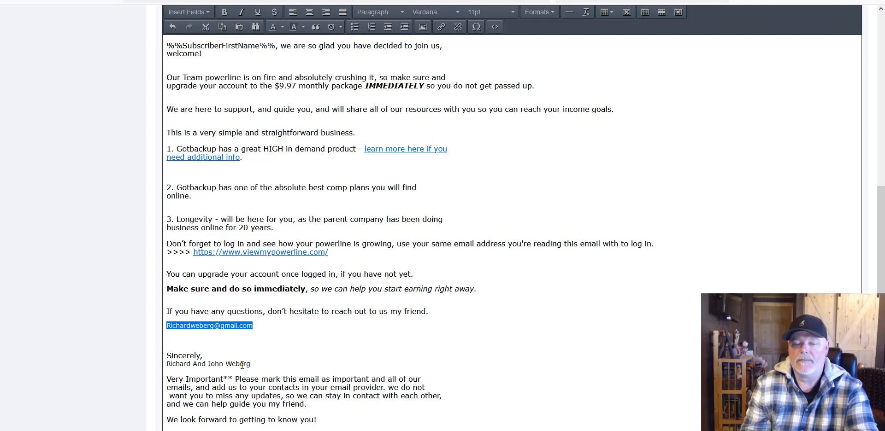
scroll(317, 341, "down", 1)
scroll(567, 240, "up", 1)
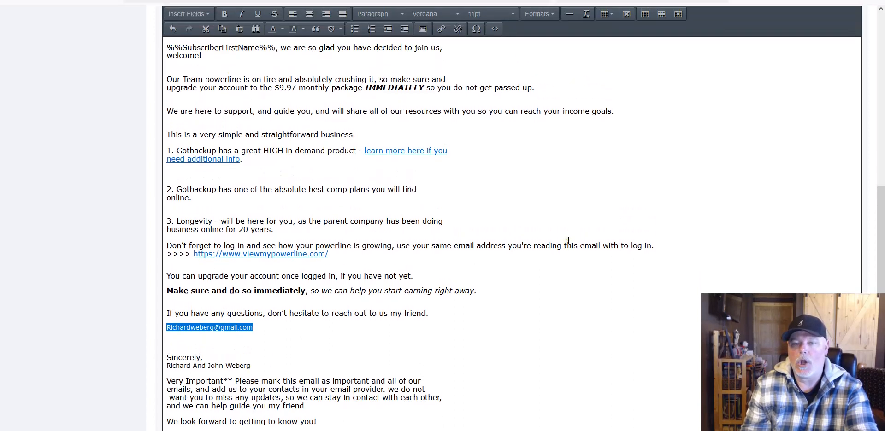
scroll(568, 241, "up", 1)
left_click(493, 61)
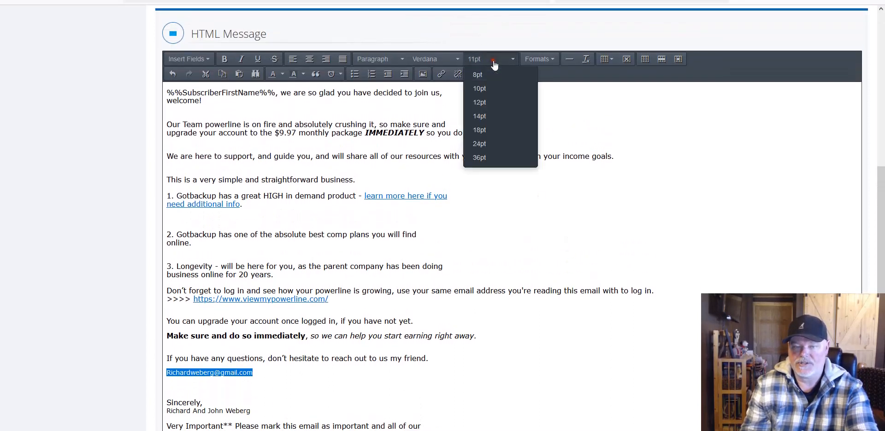
left_click(480, 116)
left_click(343, 255)
scroll(260, 187, "down", 3)
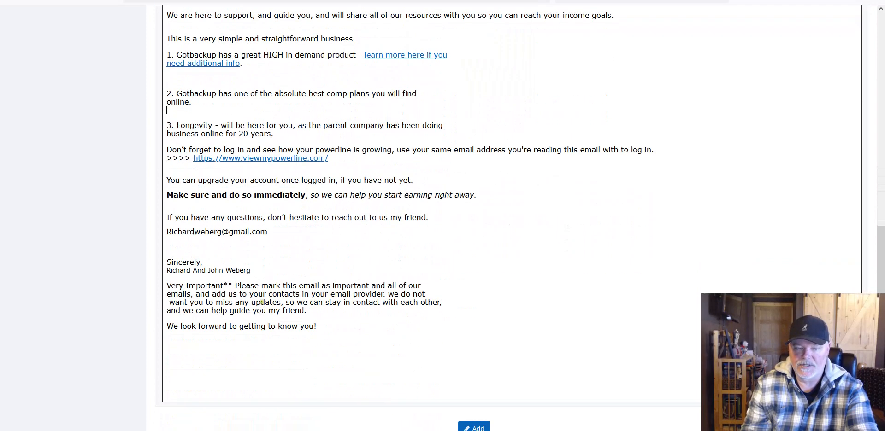
Step: Set the signature names line to 12pt
left_click_drag(250, 272, 163, 272)
left_click_drag(883, 285, 883, 240)
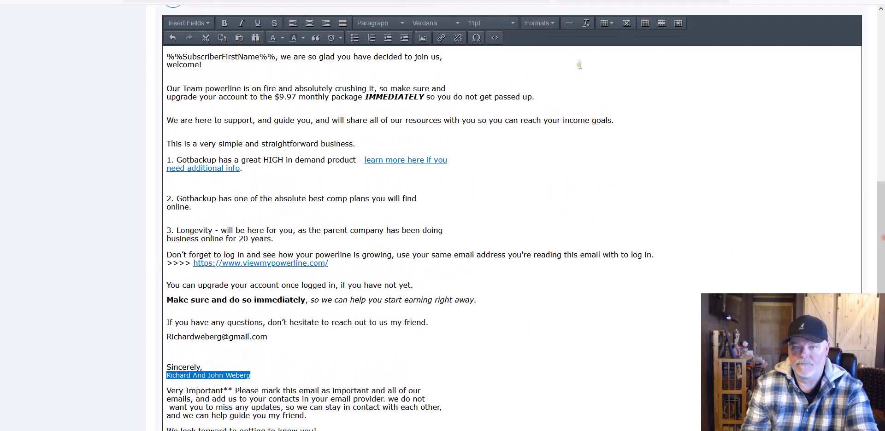
left_click(517, 28)
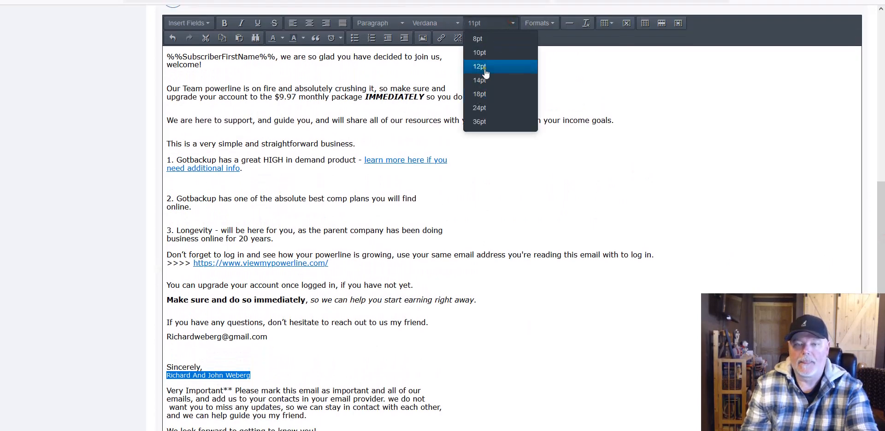
left_click(485, 72)
left_click(419, 245)
scroll(419, 244, "down", 2)
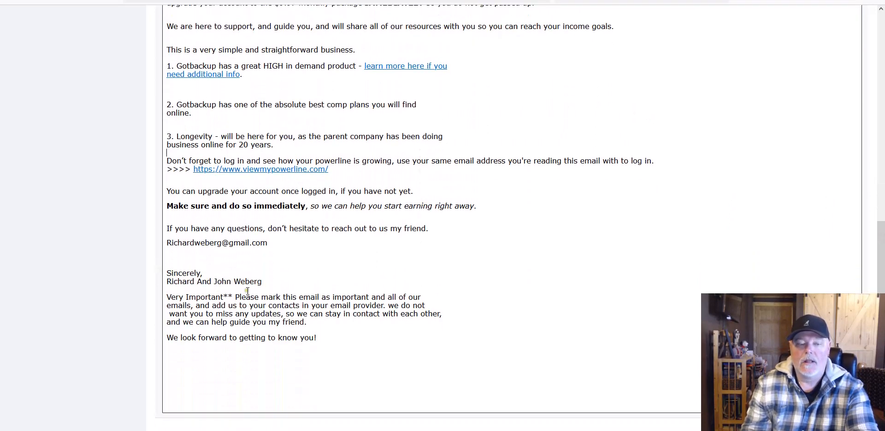
Step: Make 'Very Important**' bold
left_click_drag(231, 298, 161, 295)
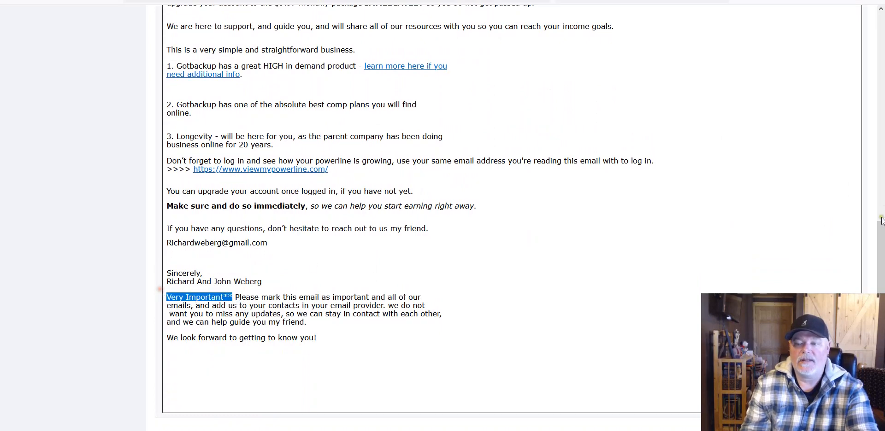
scroll(881, 235, "up", 2)
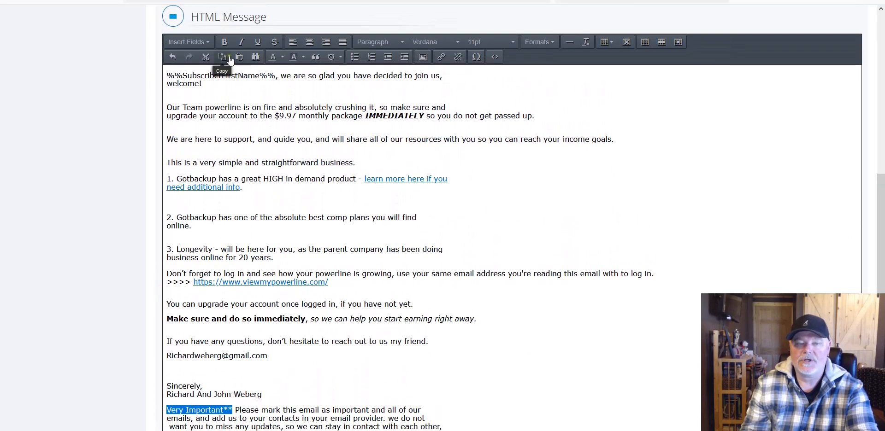
left_click(225, 44)
left_click(337, 177)
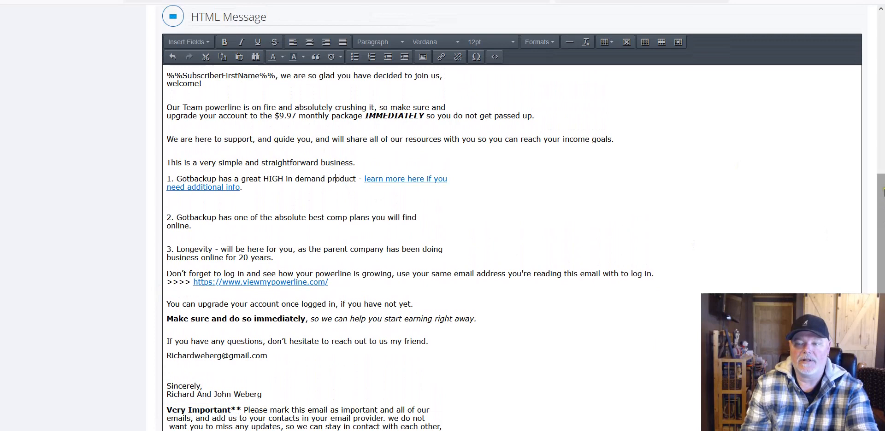
scroll(880, 203, "down", 2)
scroll(880, 203, "down", 2)
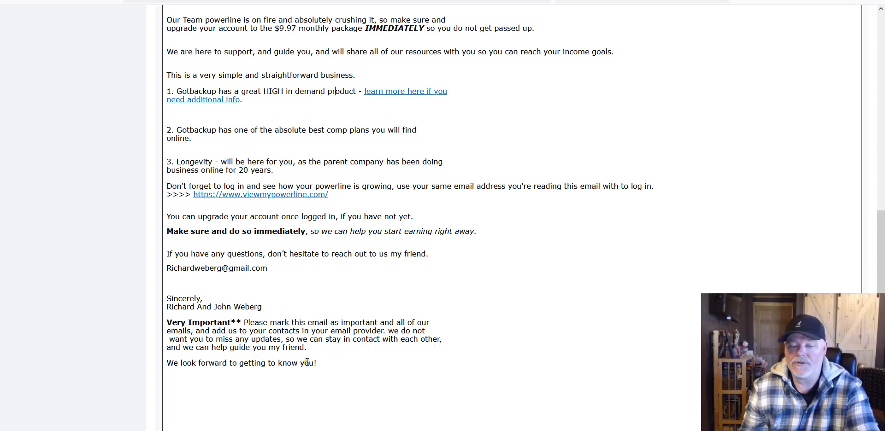
scroll(514, 257, "up", 3)
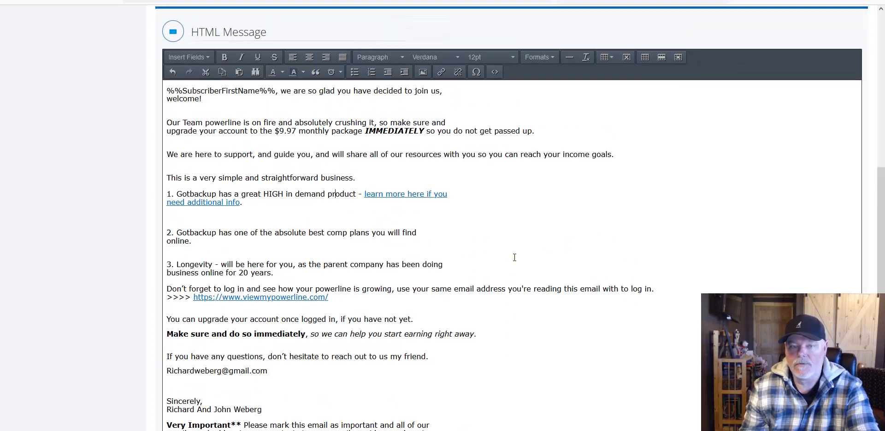
scroll(514, 257, "up", 6)
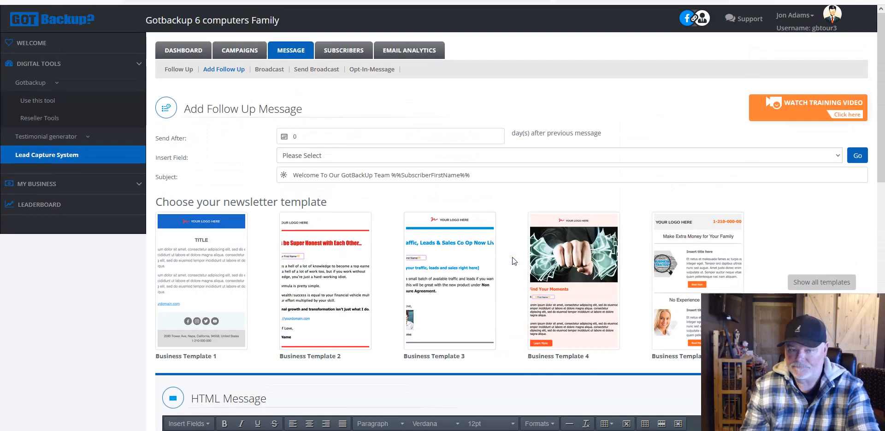
scroll(419, 270, "down", 8)
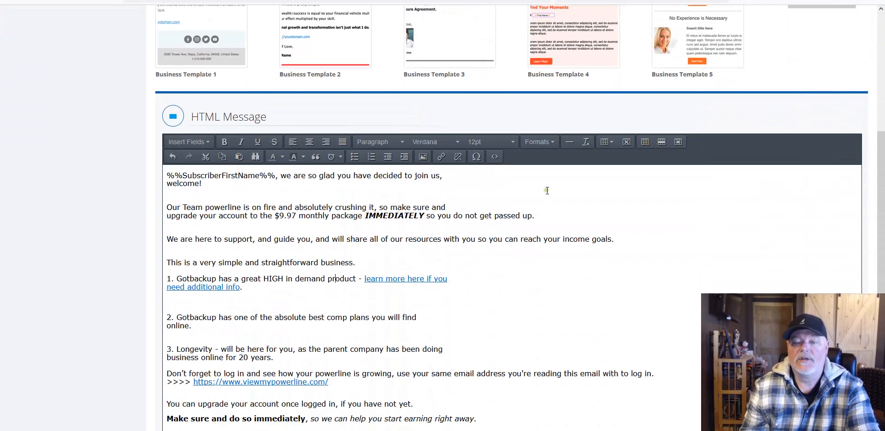
scroll(504, 198, "down", 2)
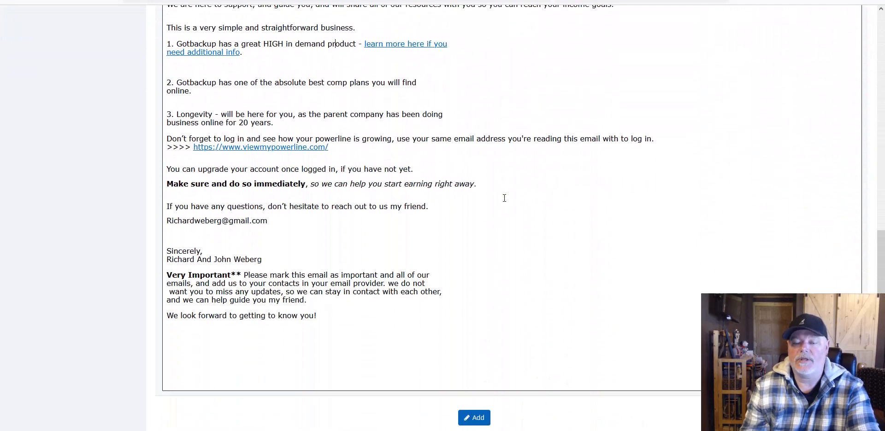
scroll(504, 198, "up", 4)
scroll(504, 199, "down", 2)
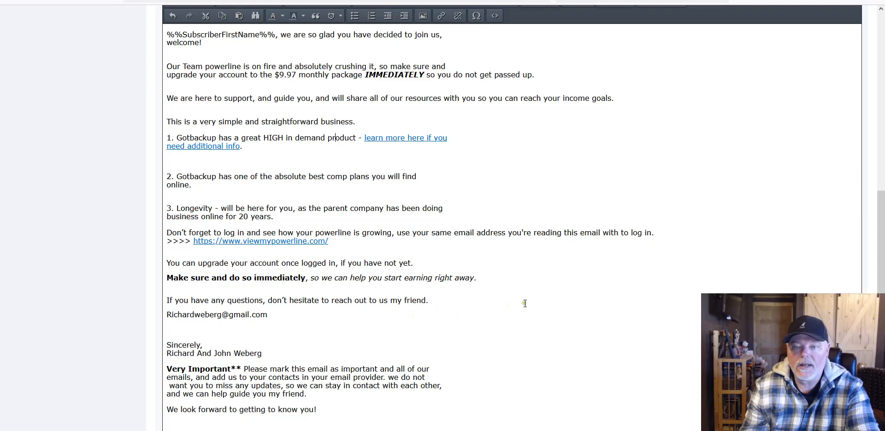
scroll(533, 282, "up", 4)
scroll(534, 283, "down", 4)
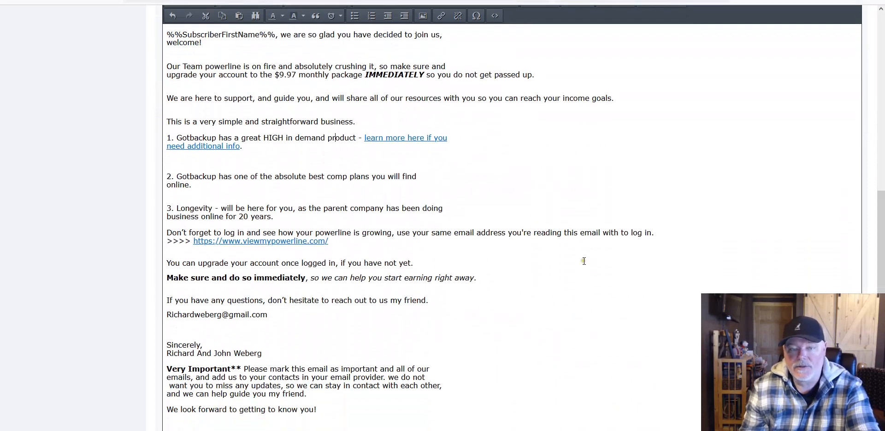
scroll(580, 262, "up", 6)
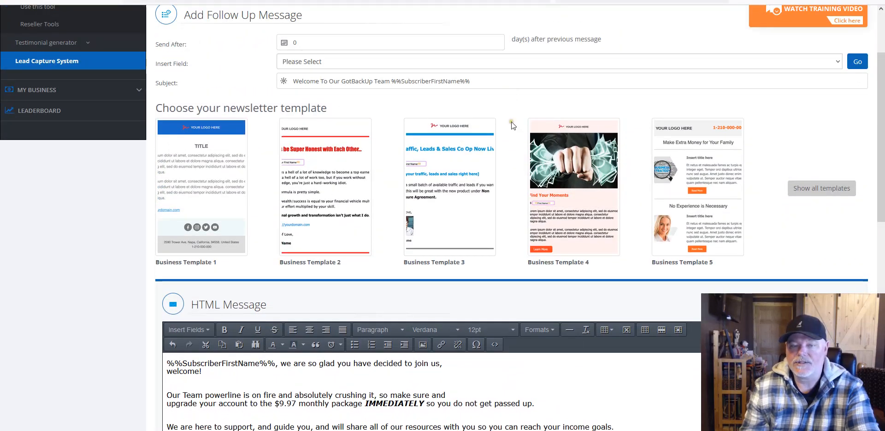
scroll(540, 178, "up", 2)
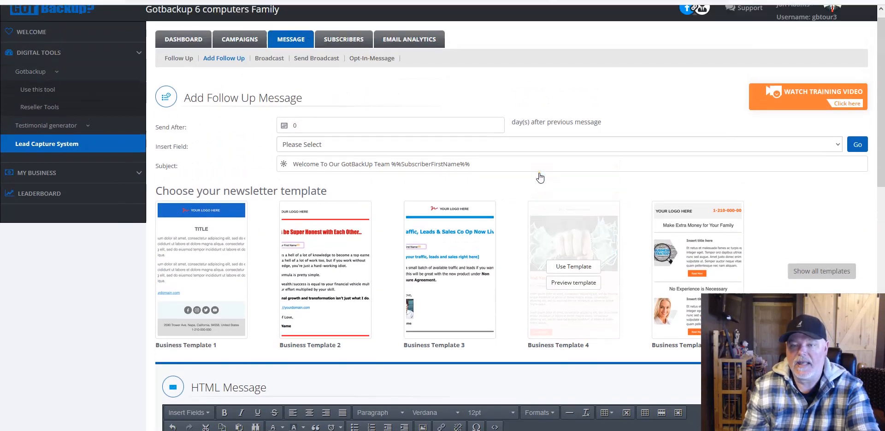
scroll(540, 177, "down", 10)
Step: Save the welcome follow-up message and start a new blank Add Follow Up Message form
left_click(474, 370)
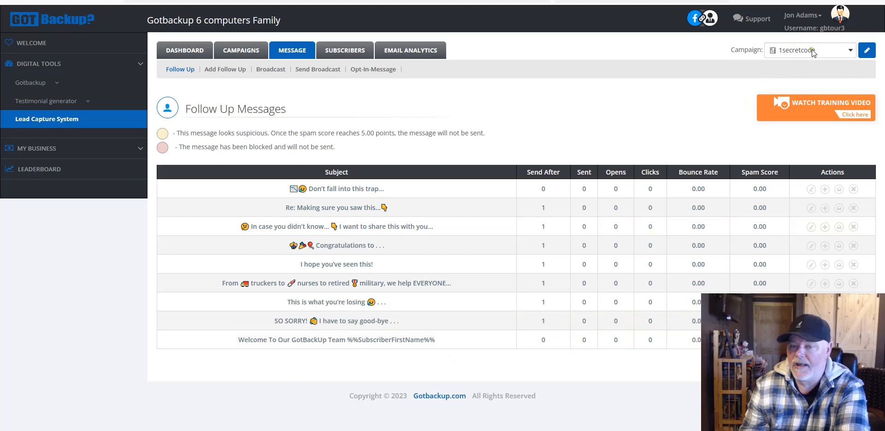
left_click(234, 70)
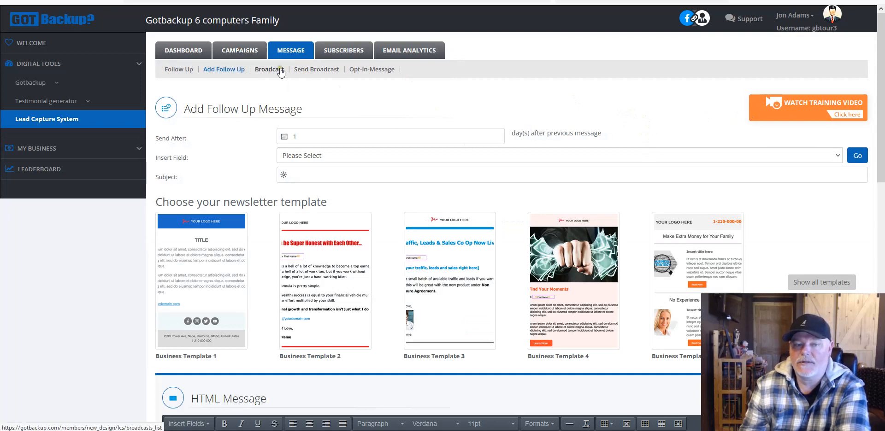
Step: Go to the Follow Up Messages list and choose the GotBackup Pre-Enrolled campaign
left_click(245, 50)
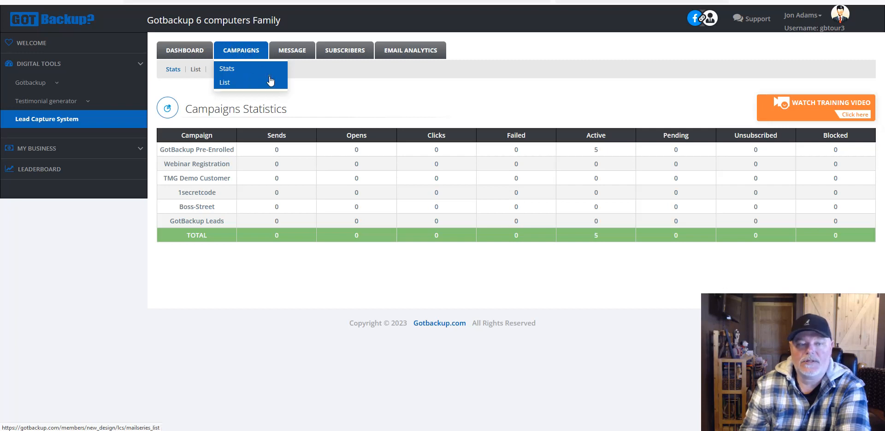
mouse_move(276, 53)
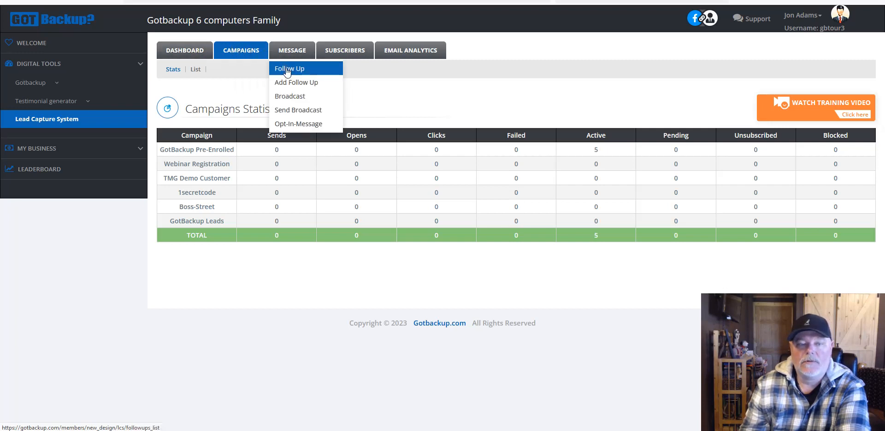
left_click(287, 69)
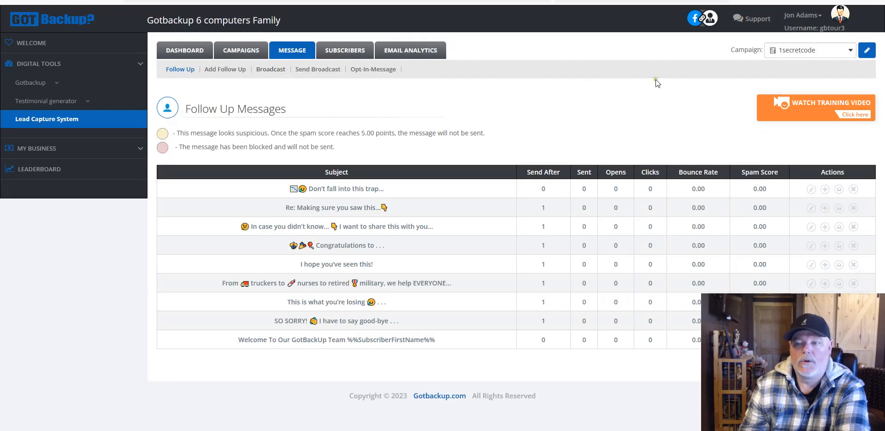
left_click(788, 54)
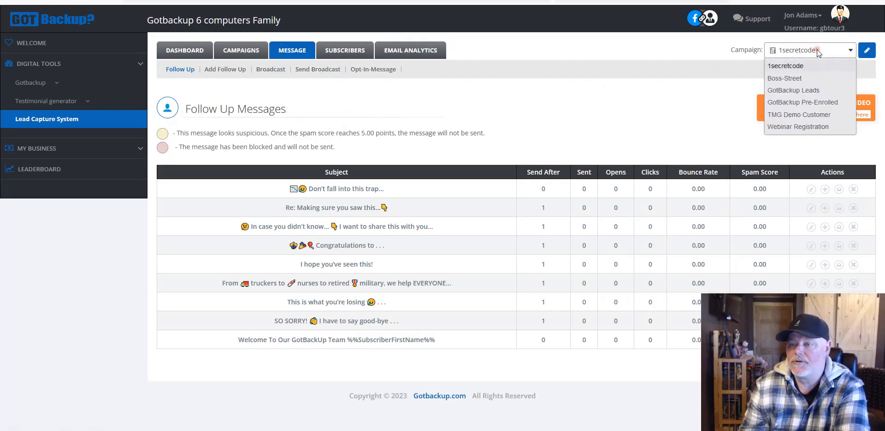
left_click(806, 103)
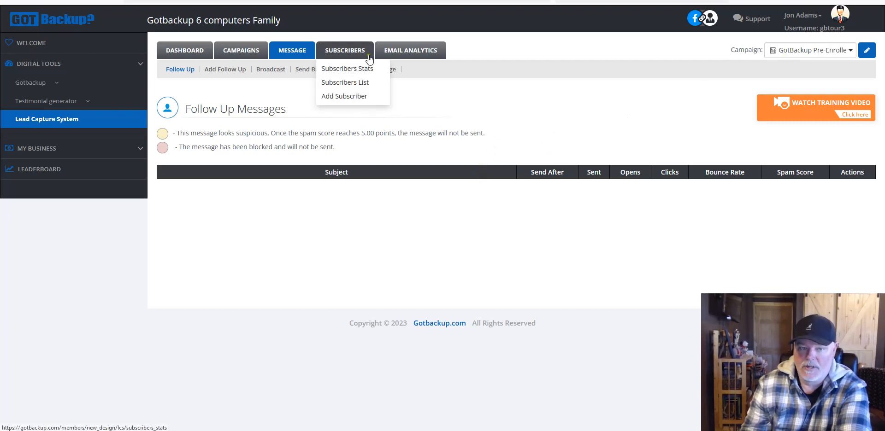
Step: Reload the Follow Up list and select the 1secretcode campaign to show its nine messages
left_click(184, 68)
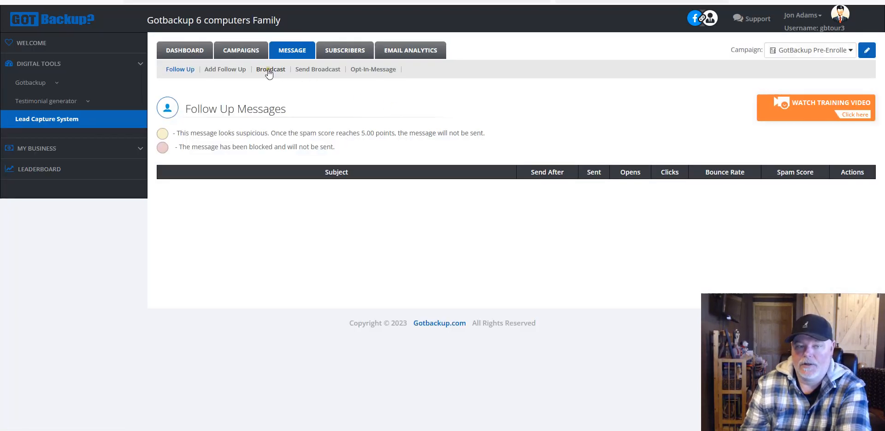
left_click(821, 49)
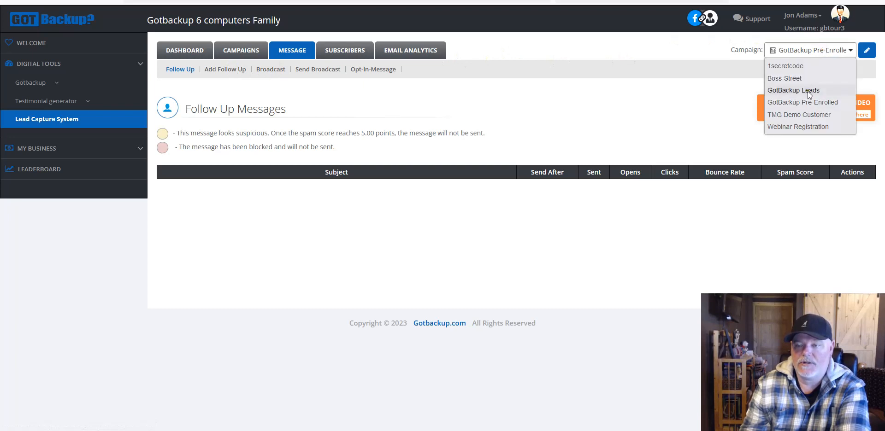
left_click(802, 102)
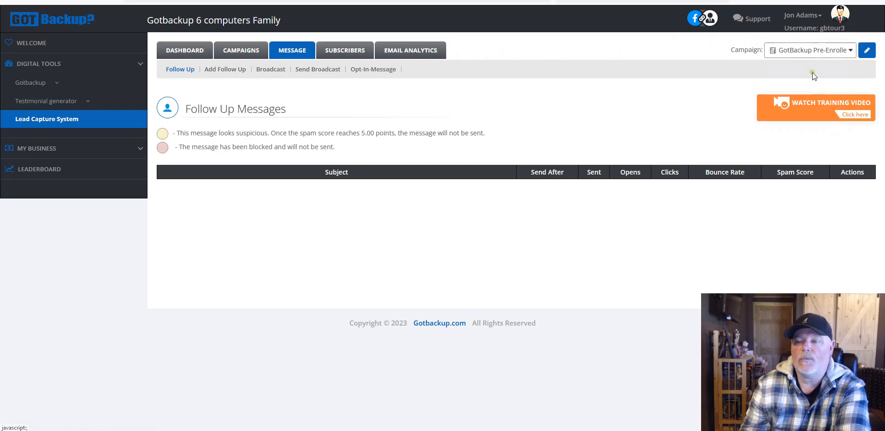
left_click(804, 52)
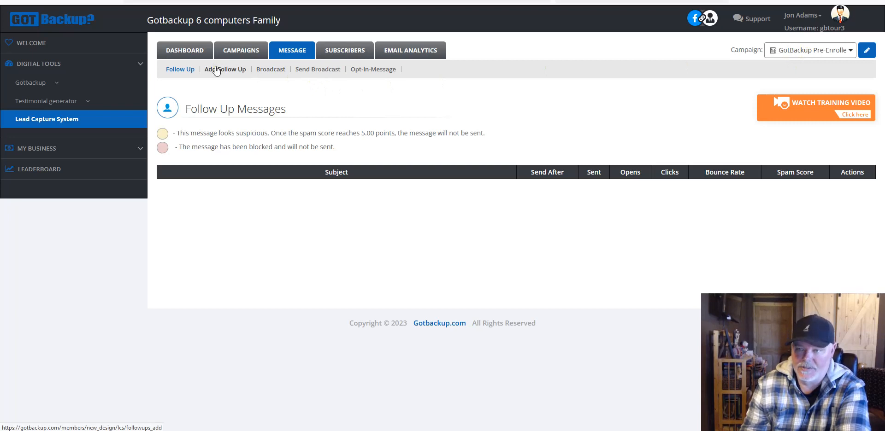
left_click(177, 69)
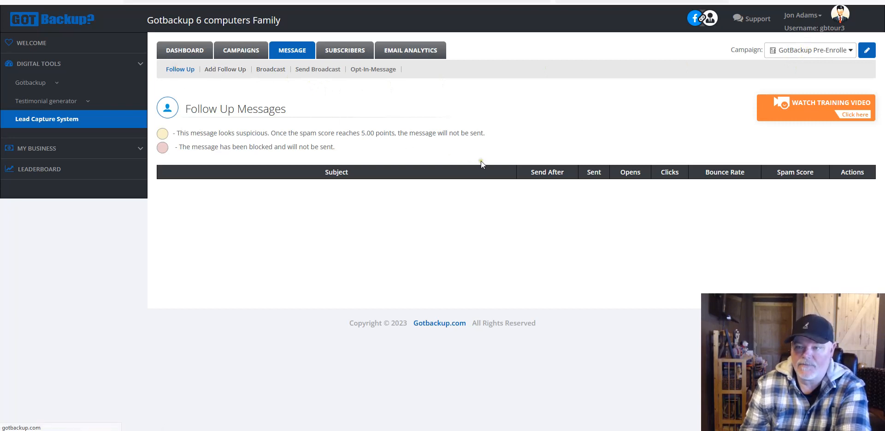
left_click(804, 50)
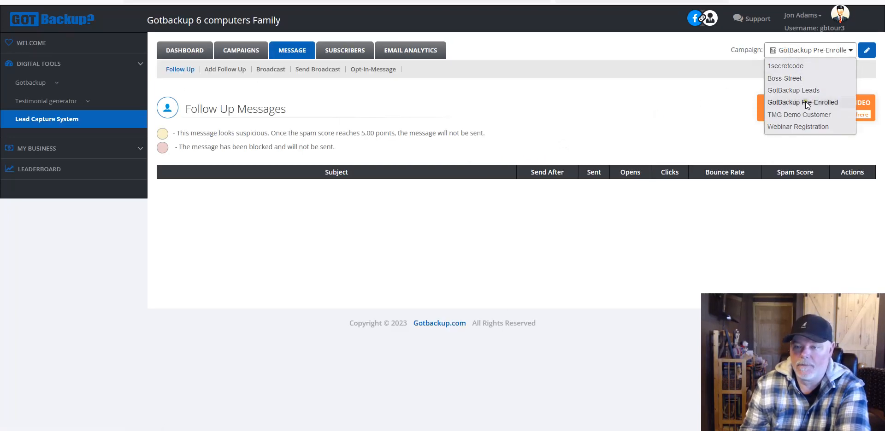
left_click(788, 67)
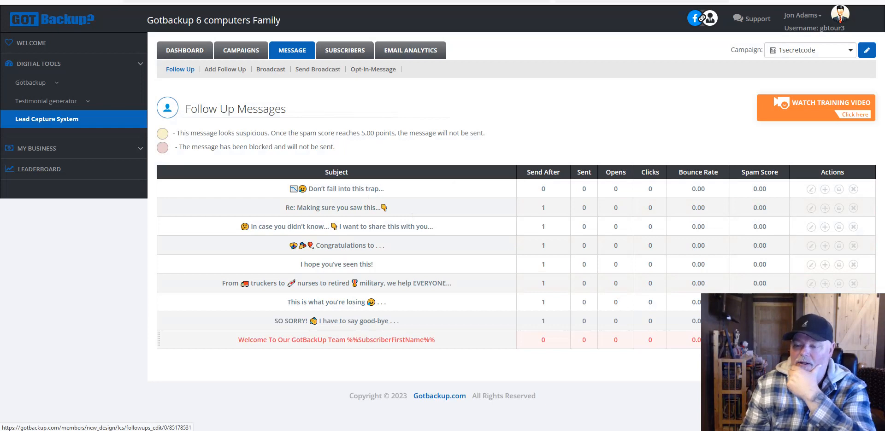
Step: Open the Welcome To Our GotBackUp Team message and copy its entire HTML message body
left_click(337, 339)
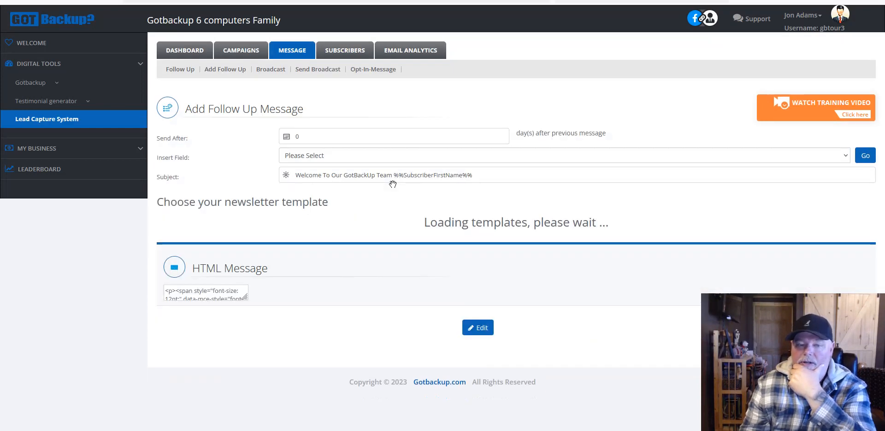
scroll(156, 79, "down", 9)
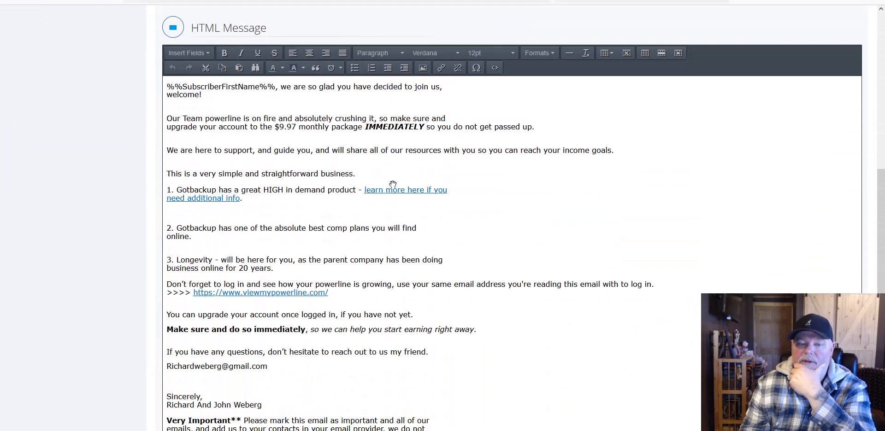
left_click_drag(167, 81, 497, 430)
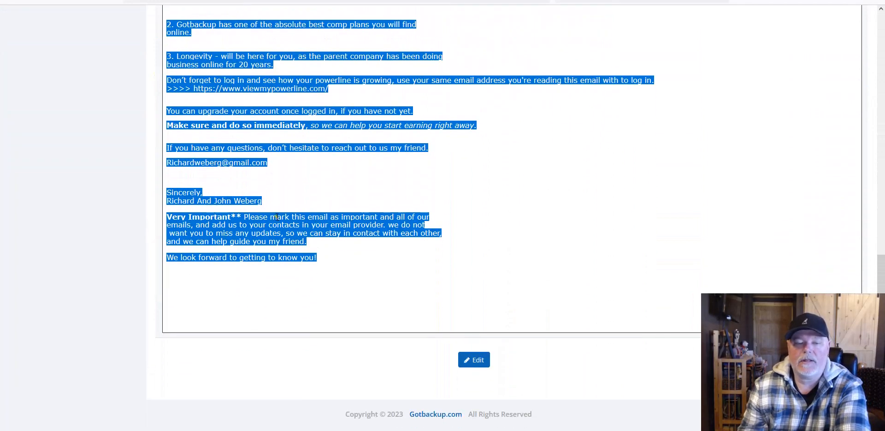
right_click(277, 217)
left_click(289, 271)
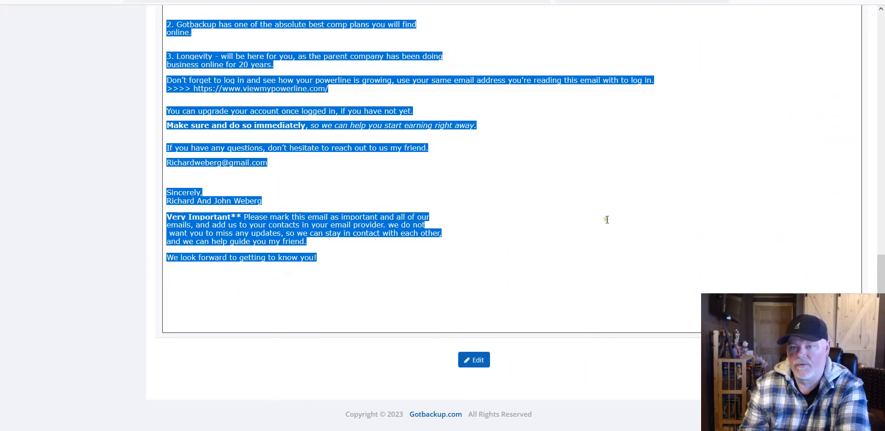
scroll(442, 215, "up", 6)
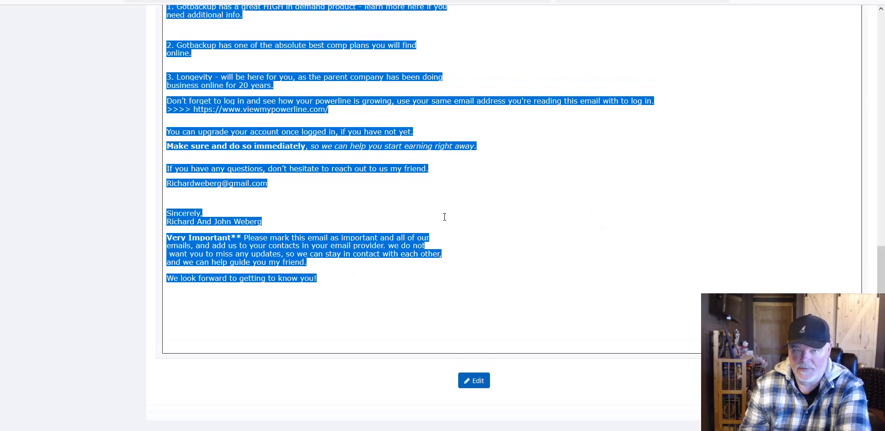
scroll(486, 198, "up", 2)
right_click(358, 289)
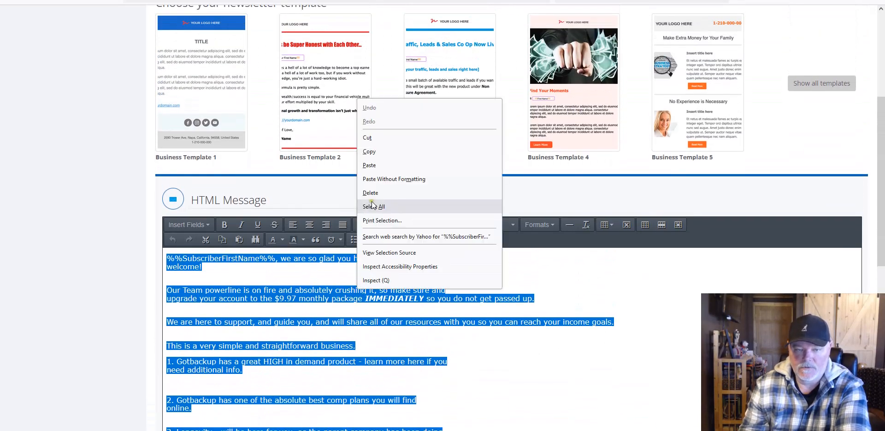
left_click(371, 152)
scroll(409, 133, "up", 5)
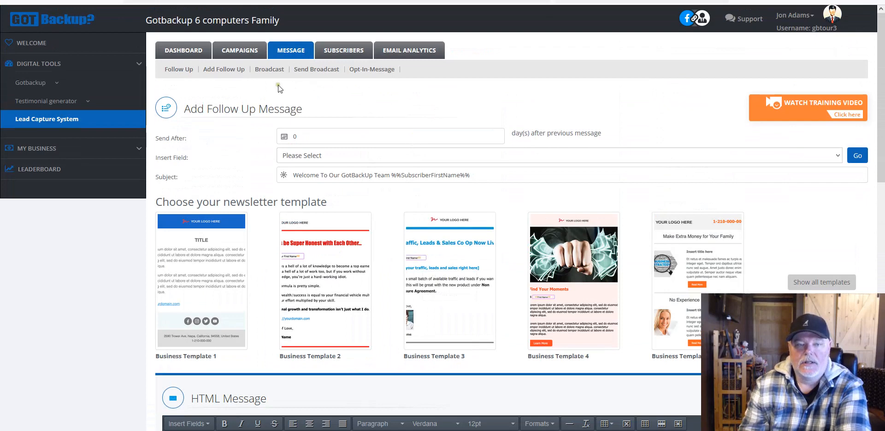
Step: Start a new follow-up message in the GotBackup Pre-Enrolled campaign
left_click(182, 70)
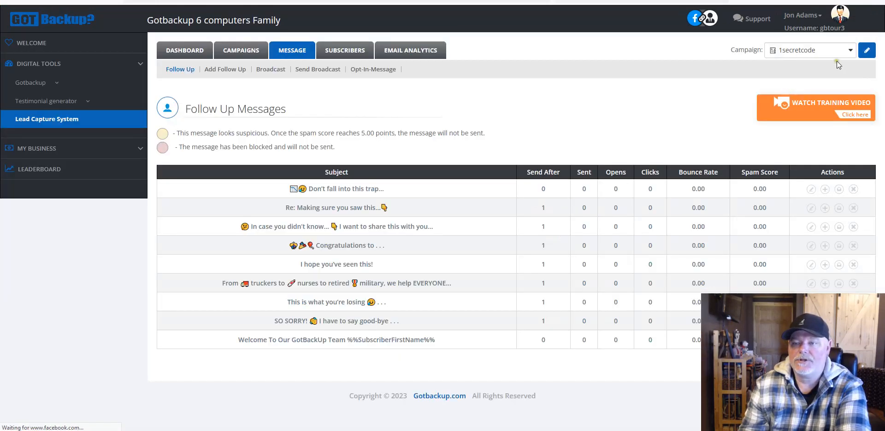
left_click(836, 50)
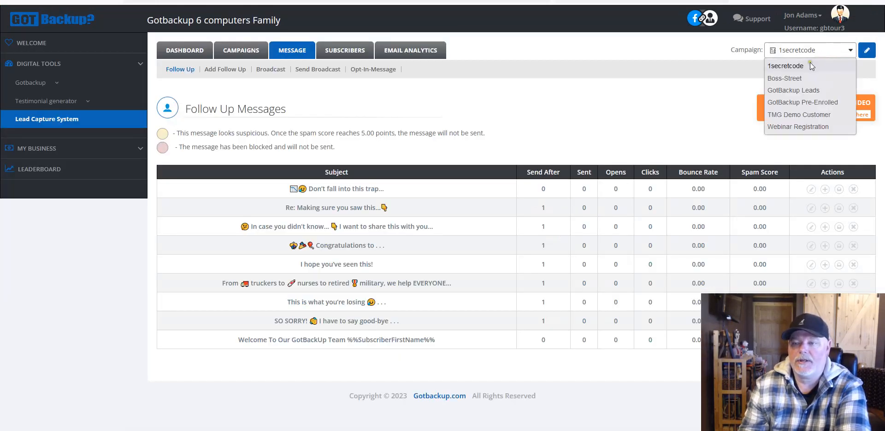
left_click(807, 102)
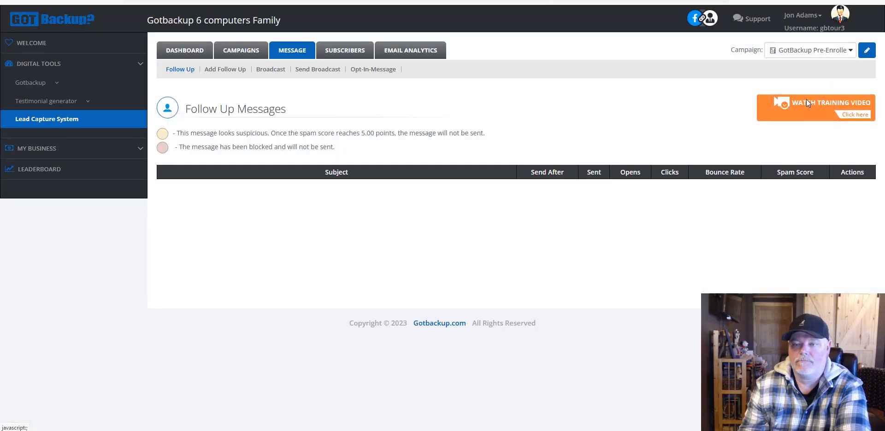
left_click(225, 70)
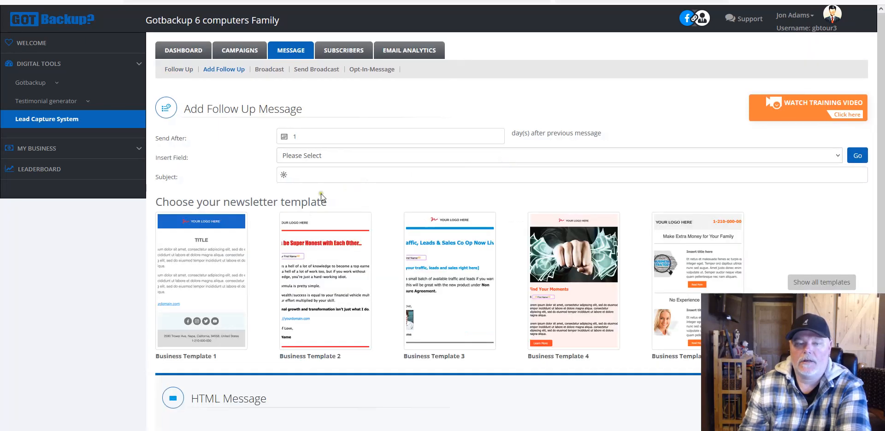
Step: Paste the copied welcome email into the message body
scroll(321, 194, "down", 4)
left_click(216, 183)
right_click(217, 184)
left_click(26, 26)
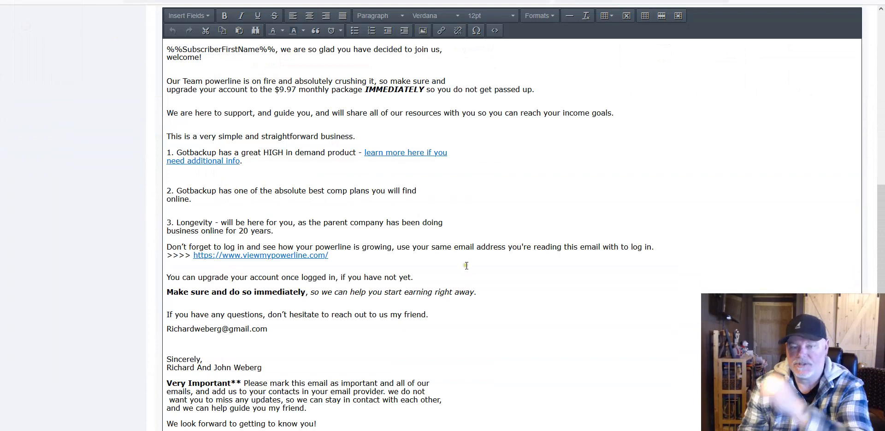
scroll(506, 230, "down", 2)
scroll(512, 231, "up", 3)
scroll(248, 226, "up", 4)
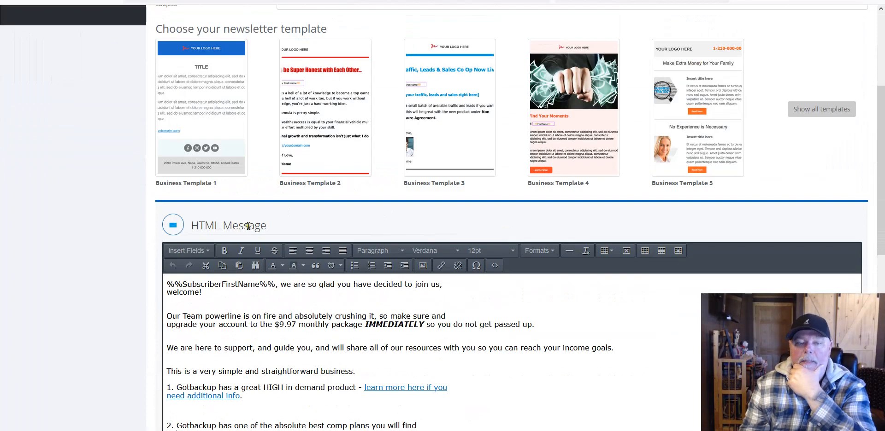
scroll(293, 203, "up", 2)
Step: Set Send After to 0 days and return to the Google Doc
left_click(321, 56)
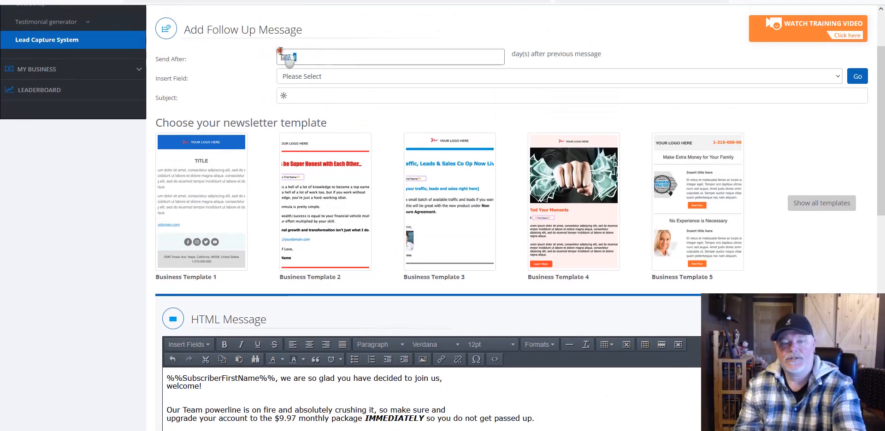
key("BackSpace")
type("0")
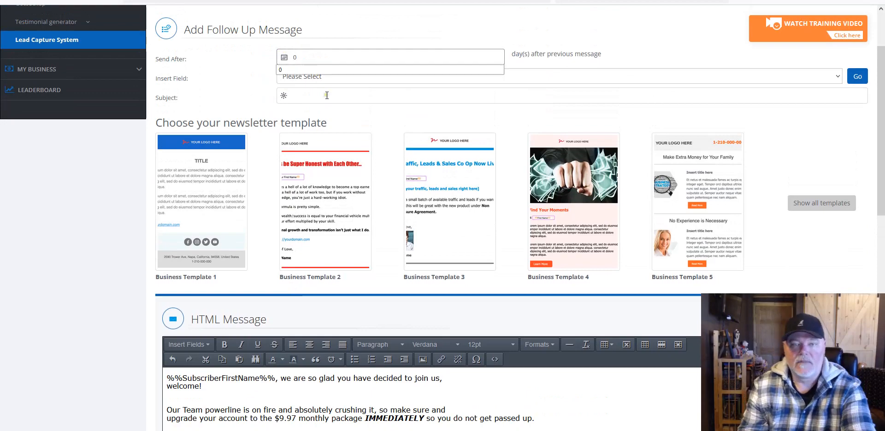
key("ctrl+Tab")
scroll(468, 130, "up", 9)
scroll(460, 135, "up", 6)
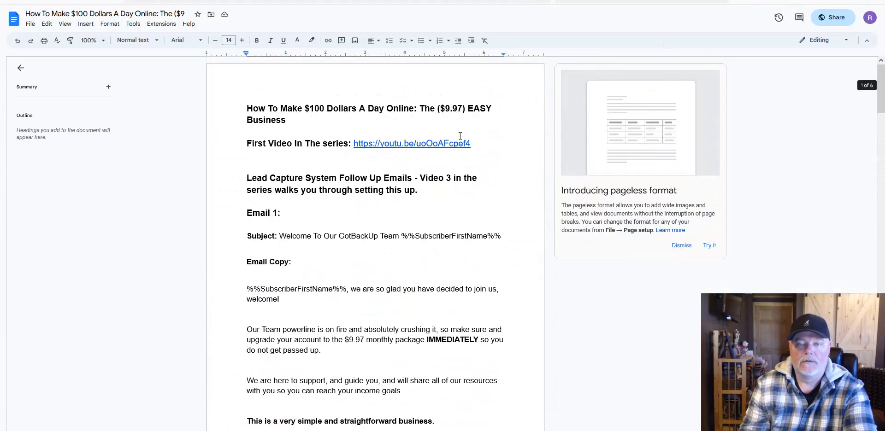
Step: Copy Email 1's subject 'Welcome To Our GotBackUp Team %%SubscriberFirstName%%' from the document
left_click(298, 178)
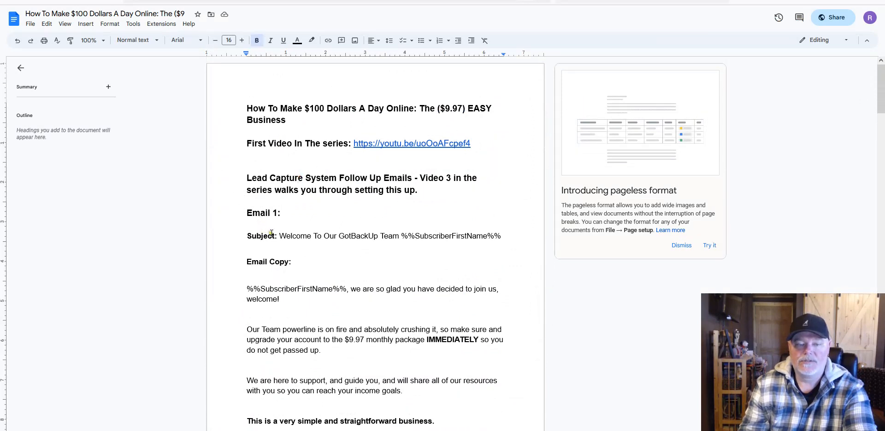
left_click_drag(278, 236, 500, 236)
right_click(489, 236)
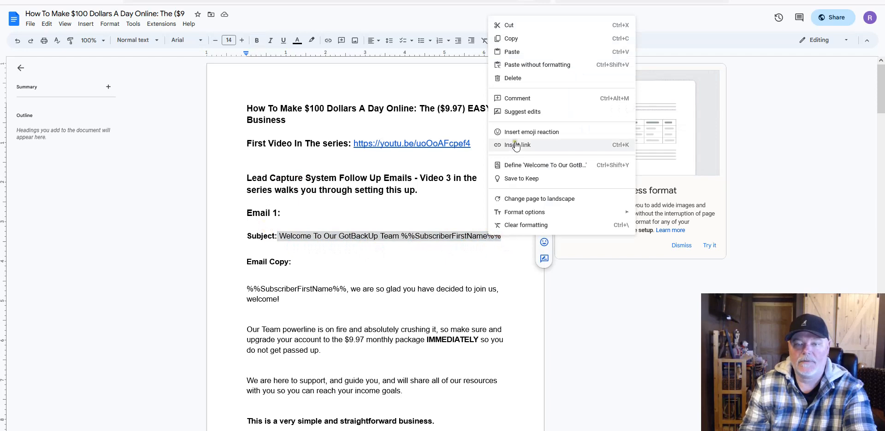
left_click(511, 38)
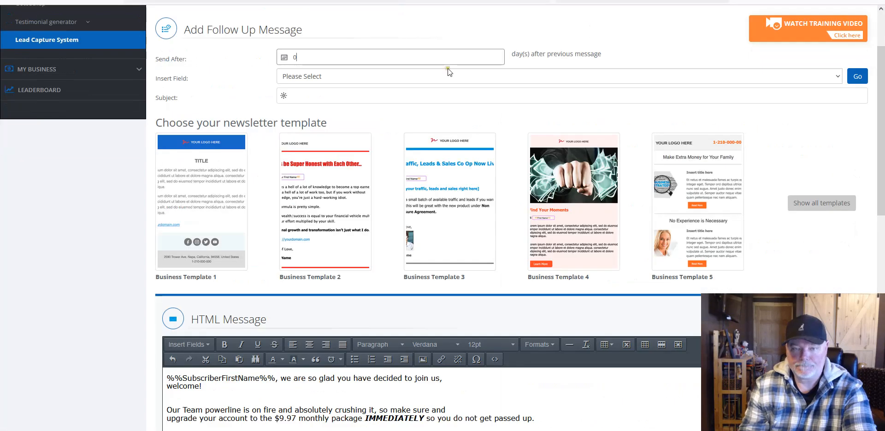
Step: Paste the copied subject into the Subject field and remove its leading space
right_click(351, 95)
left_click(364, 156)
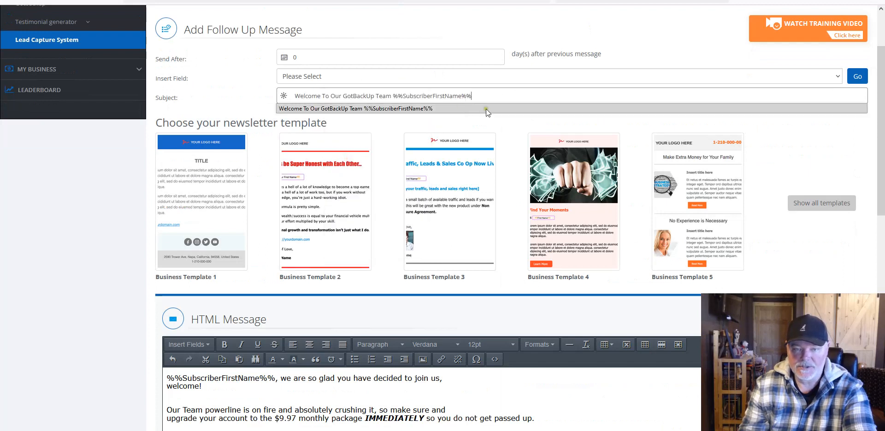
key("Left")
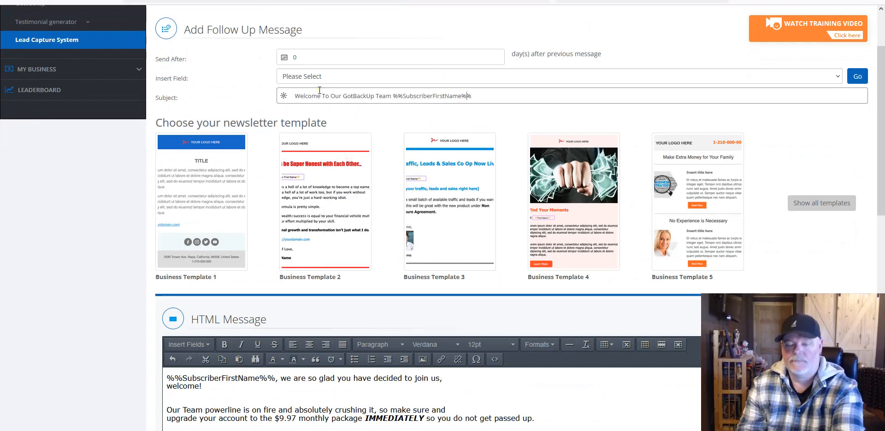
key("Left")
key("Left")
key("Left")
key("Left")
key("Left")
key("Left")
key("Left")
key("Left")
key("Left")
key("Left")
key("Left")
key("Left")
key("Left")
key("Left")
key("Left")
key("Left")
key("Left")
key("Left")
key("Left")
key("Left")
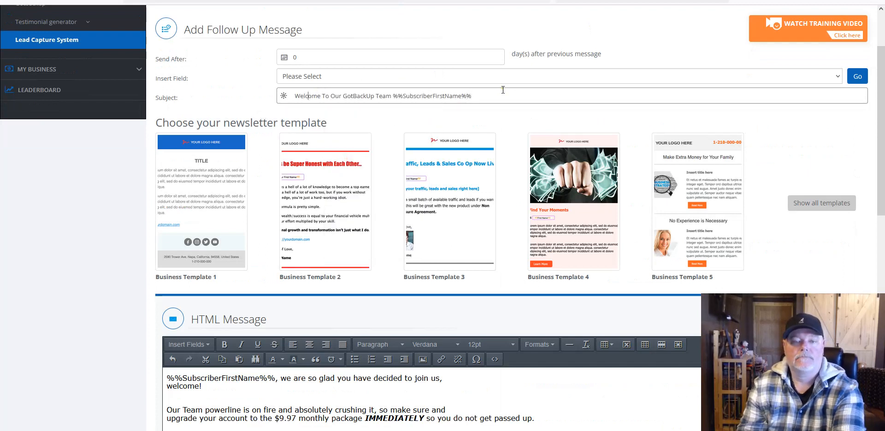
key("Delete")
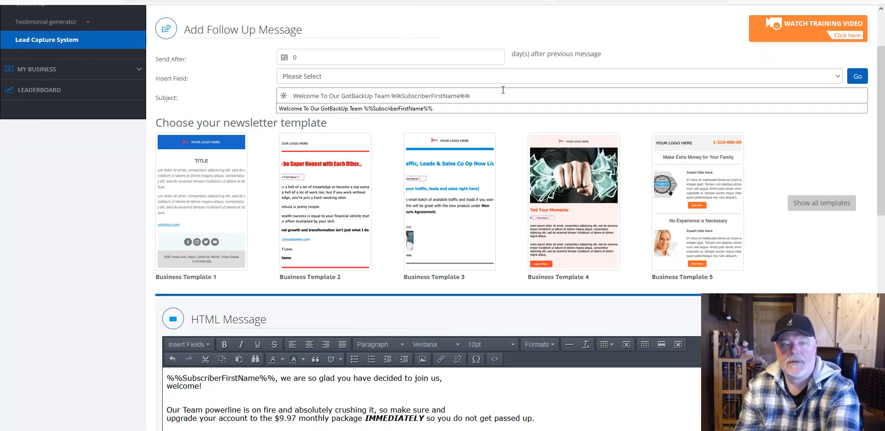
Step: Save the follow-up message with the Add button
scroll(481, 96, "down", 5)
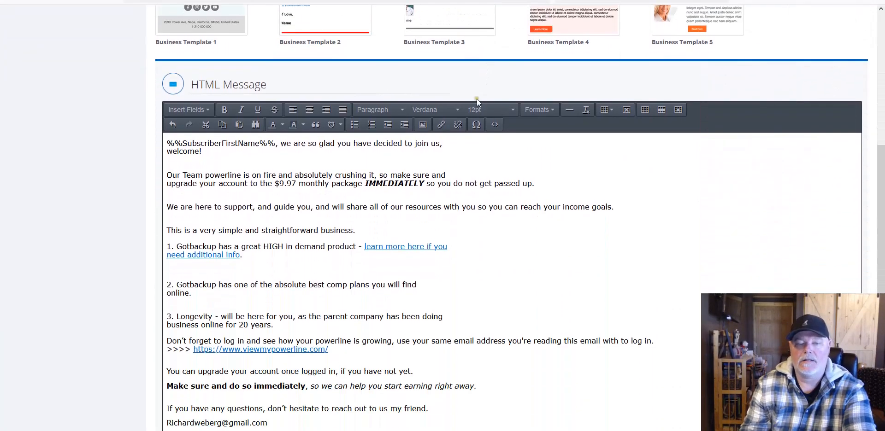
scroll(484, 253, "down", 5)
left_click(482, 361)
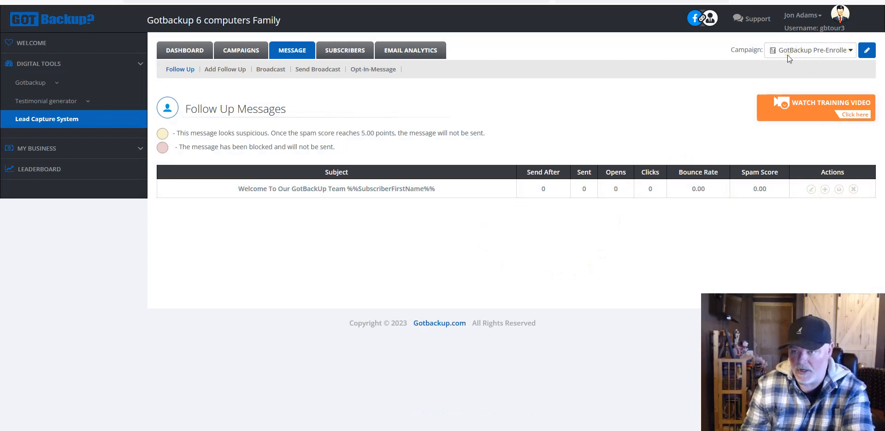
Step: Choose the GotBackup Pre-Enrolled campaign and start a new follow-up message
left_click(839, 54)
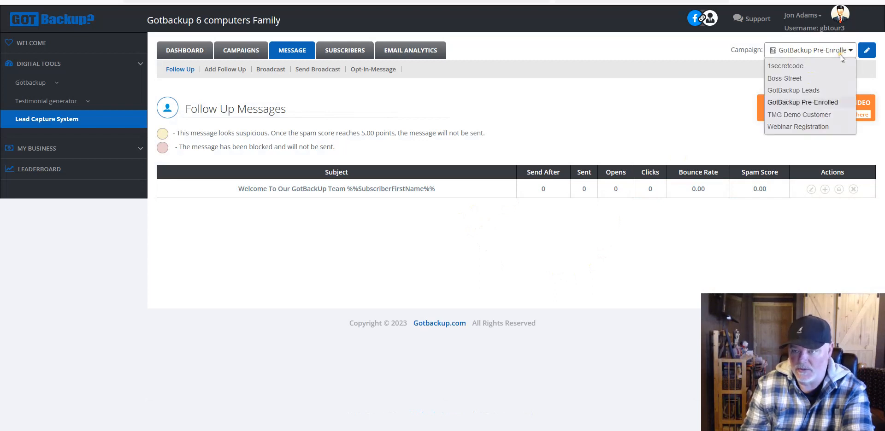
left_click(803, 102)
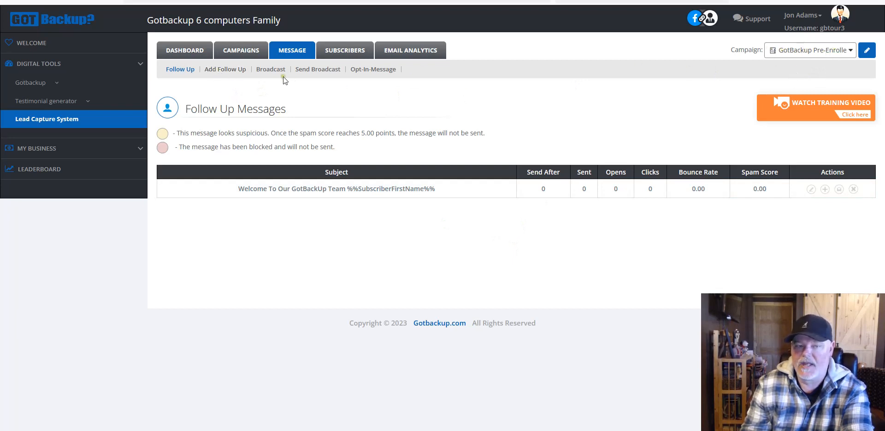
left_click(227, 72)
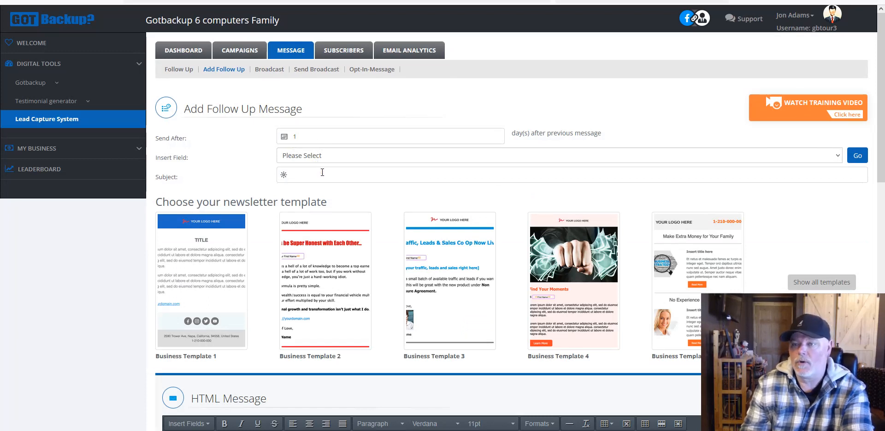
Step: Look over the empty form's templates, then switch to the Google Doc with the email copy
scroll(322, 172, "down", 2)
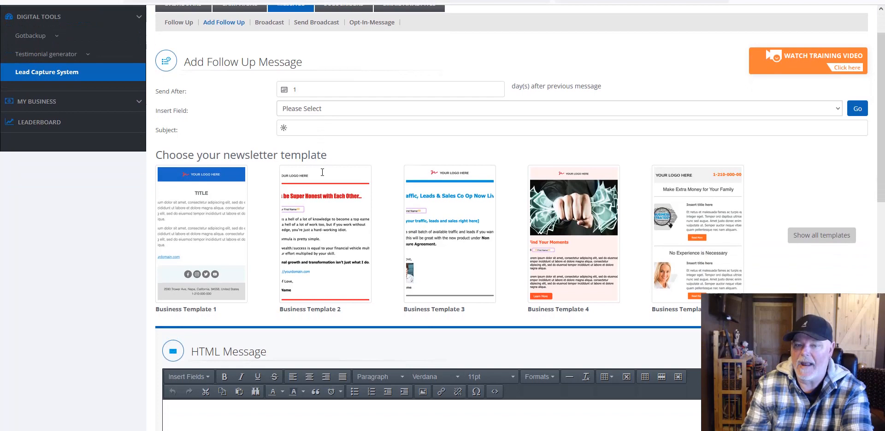
mouse_move(700, 215)
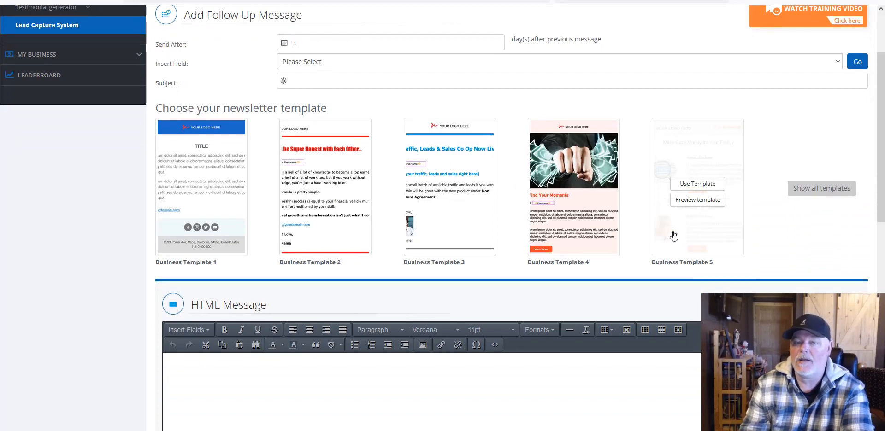
key("ctrl+Tab")
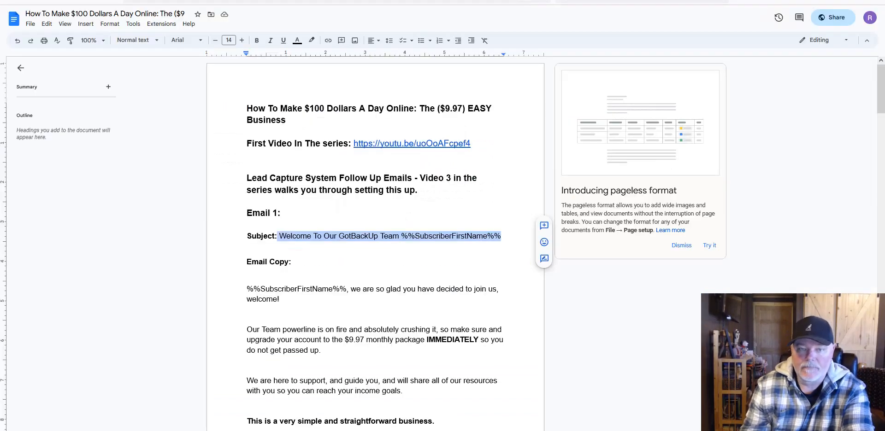
Step: Copy Email 2's subject line 'Did you get your account set up yet?' from the Google Doc
scroll(403, 293, "down", 12)
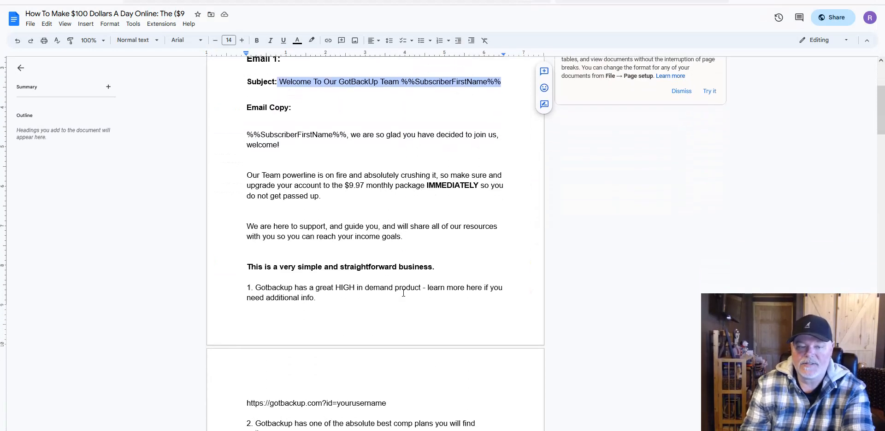
scroll(403, 293, "down", 8)
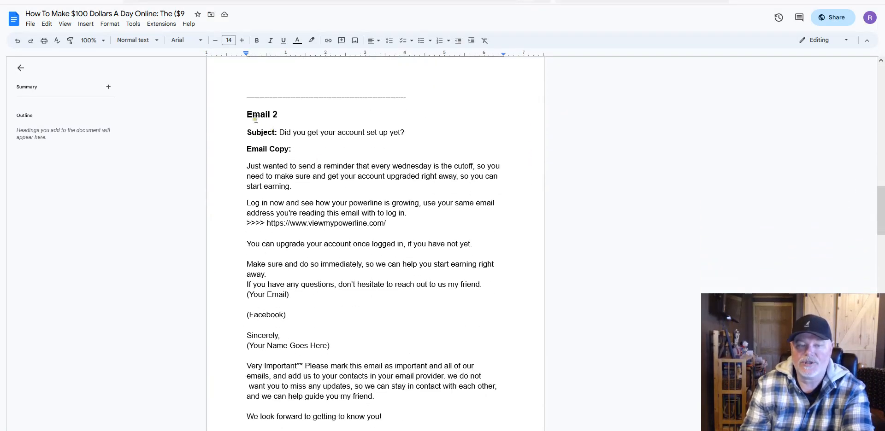
left_click_drag(287, 114, 240, 113)
left_click(282, 133)
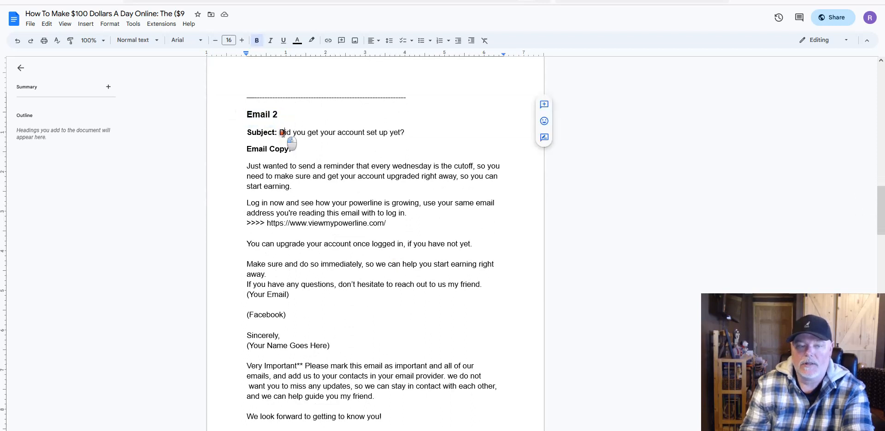
left_click_drag(283, 133, 404, 133)
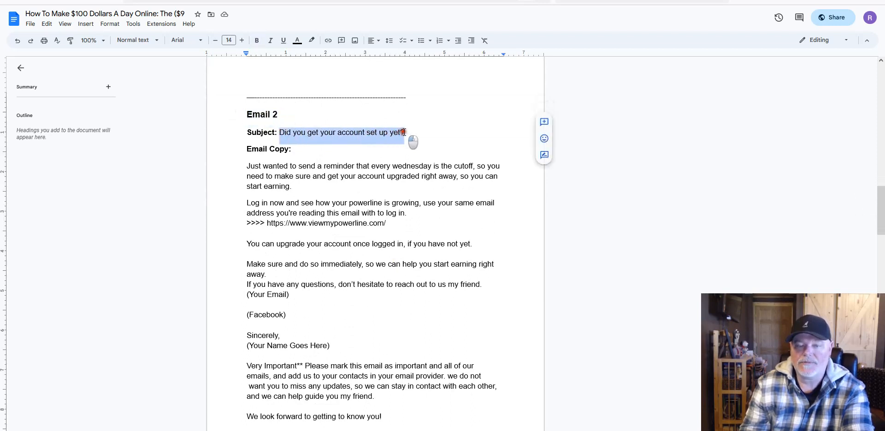
right_click(403, 133)
left_click(426, 153)
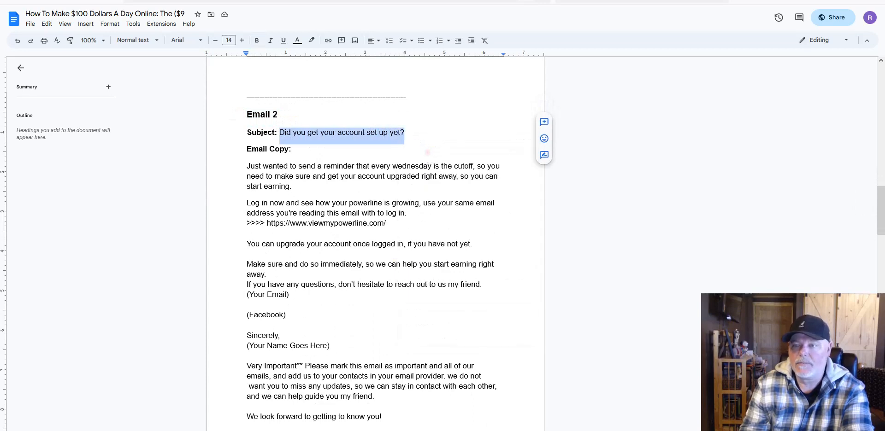
Step: Return to GotBackup and ready the follow-up's Subject field for pasting
key("ctrl+Tab")
key("ctrl+Tab")
left_click(322, 81)
right_click(323, 81)
Step: Paste 'Did you get your account set up yet?' into Subject, check it, and scroll to the message editor
left_click(344, 152)
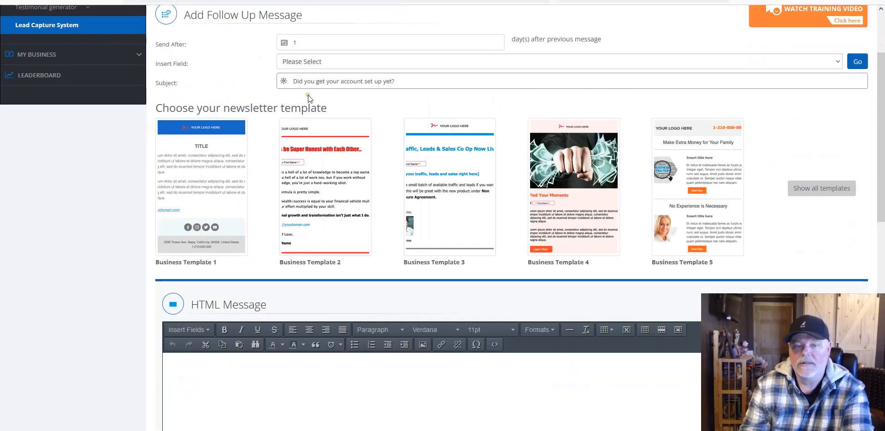
left_click(392, 94)
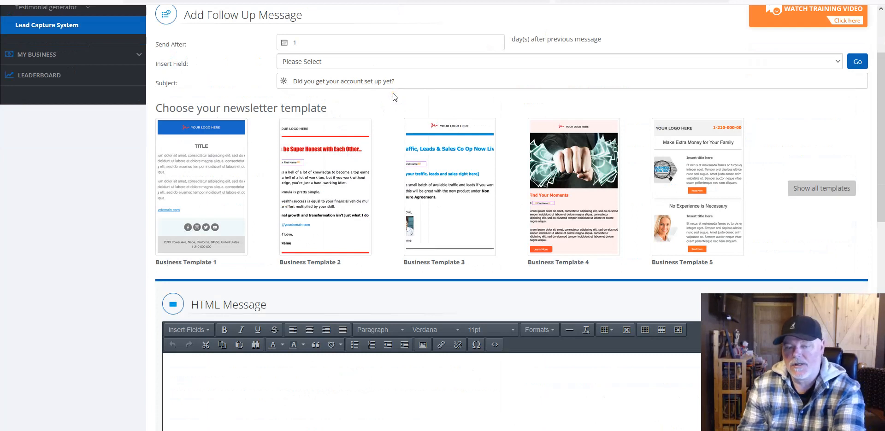
left_click(392, 81)
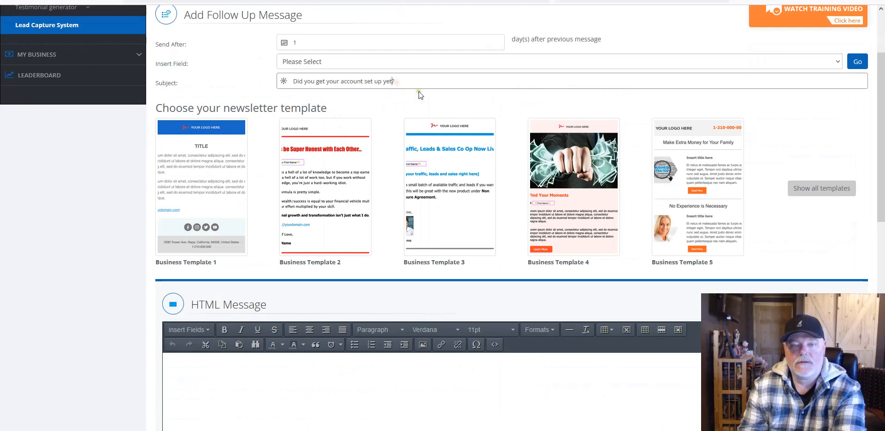
key("Left")
key("Left")
key("Left")
key("Left")
key("Left")
key("Left")
key("Left")
key("Left")
key("Left")
key("Left")
key("Left")
key("Left")
key("Left")
key("Left")
key("Left")
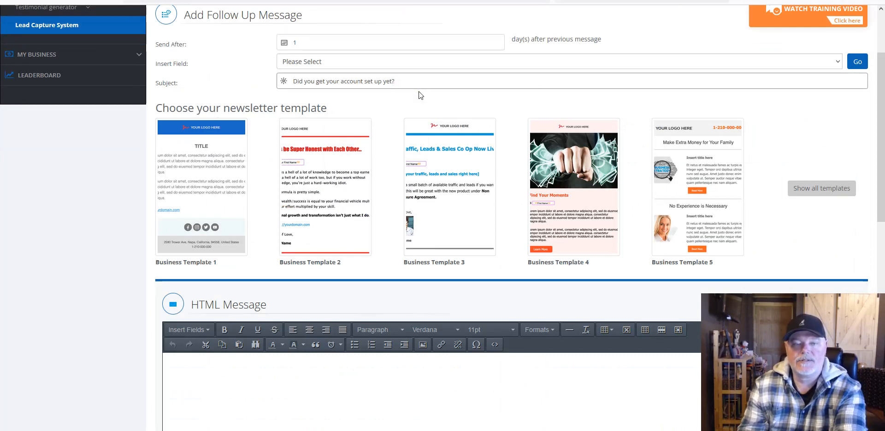
scroll(418, 95, "down", 6)
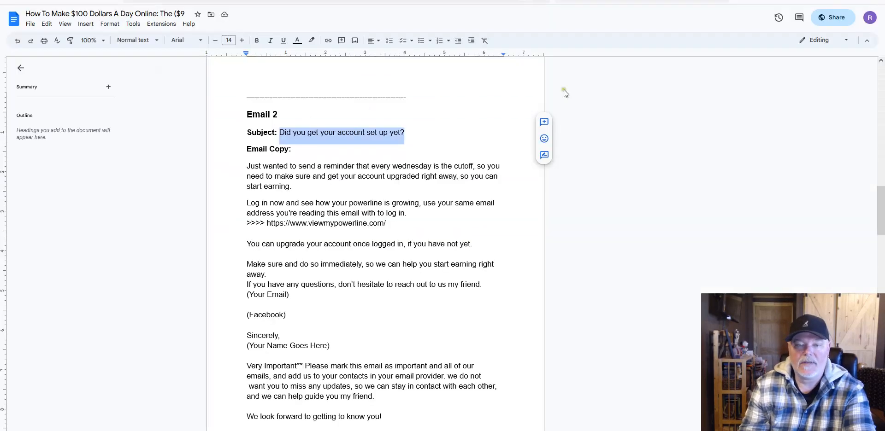
scroll(401, 195, "down", 2)
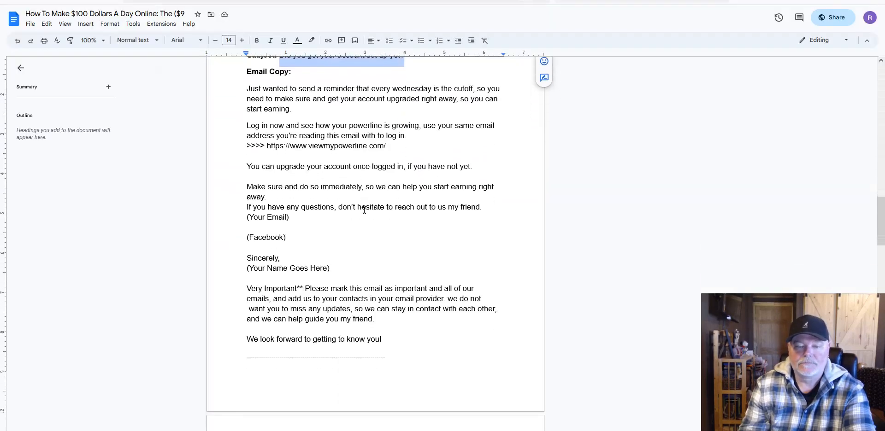
Step: Copy Email 2's body from 'Just wanted to send a reminder' through 'We look forward to getting to know you!'
left_click_drag(389, 357, 253, 360)
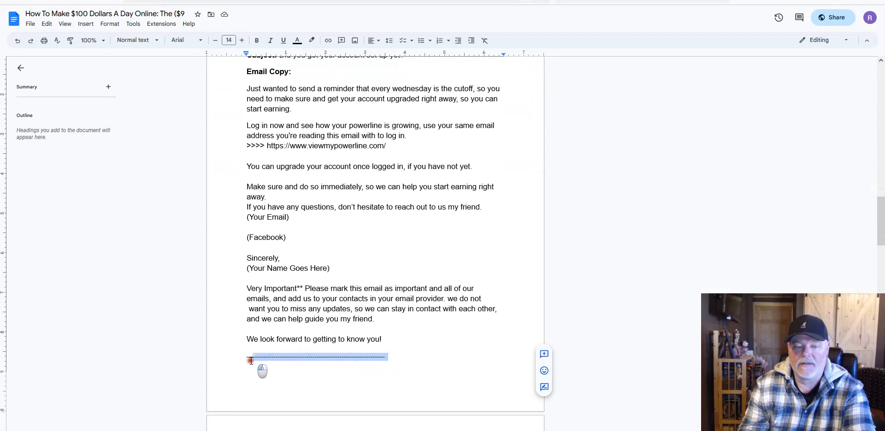
left_click(247, 90)
left_click_drag(247, 91, 437, 340)
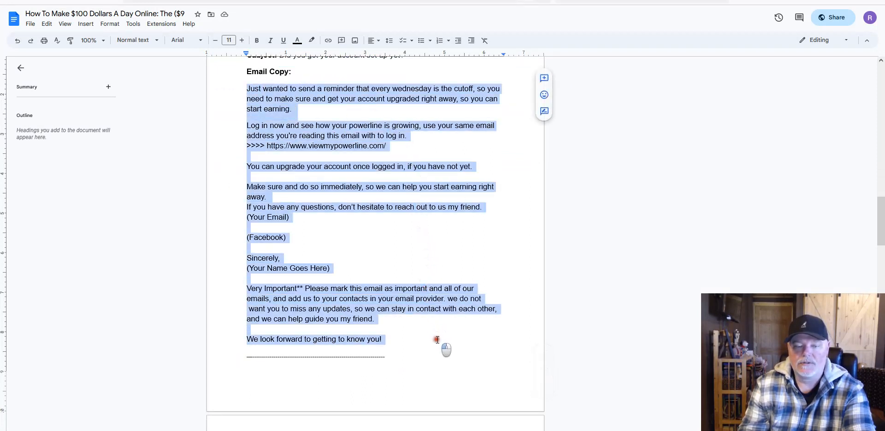
right_click(401, 304)
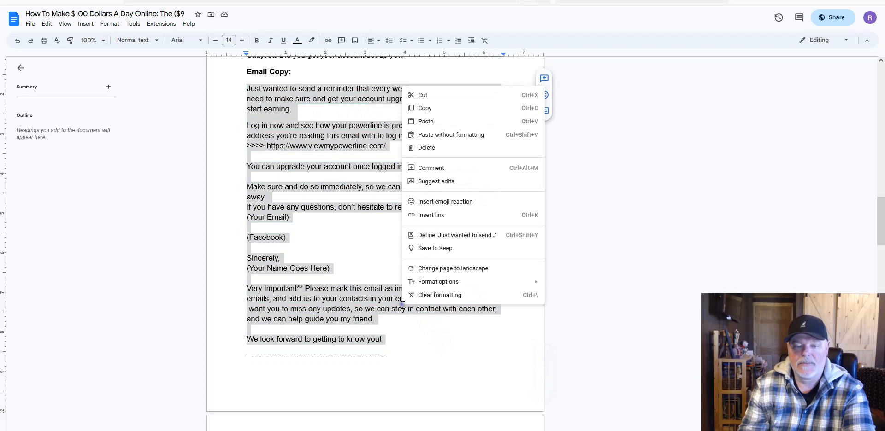
left_click(424, 109)
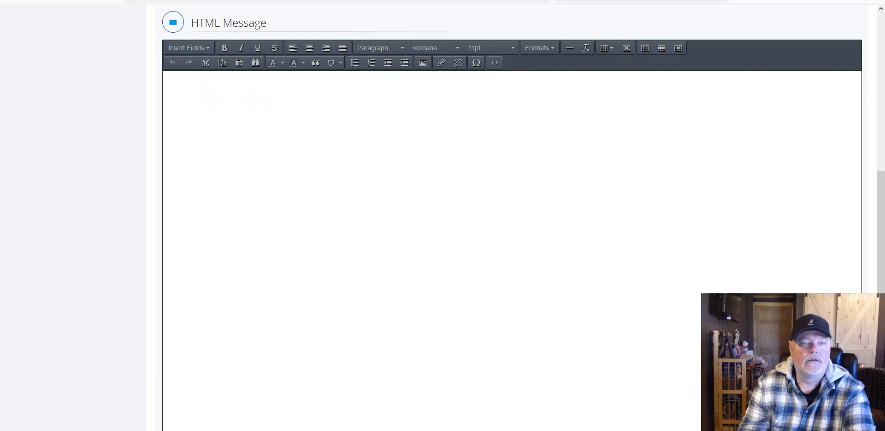
Step: Paste Email 2's body into the message editor and copy its viewmypowerline.com address
left_click(20, 1)
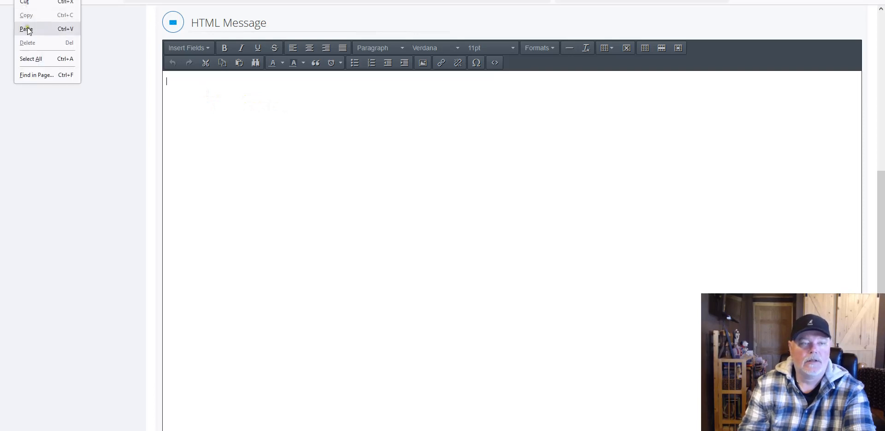
left_click(27, 32)
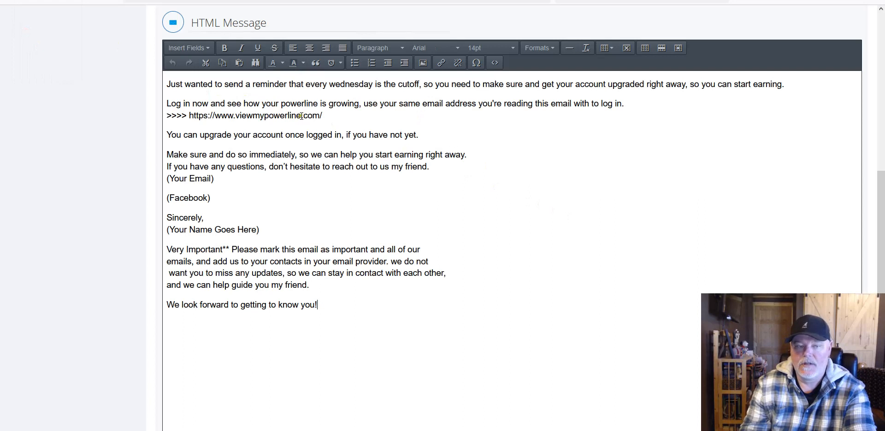
left_click(190, 116)
left_click_drag(189, 117, 326, 117)
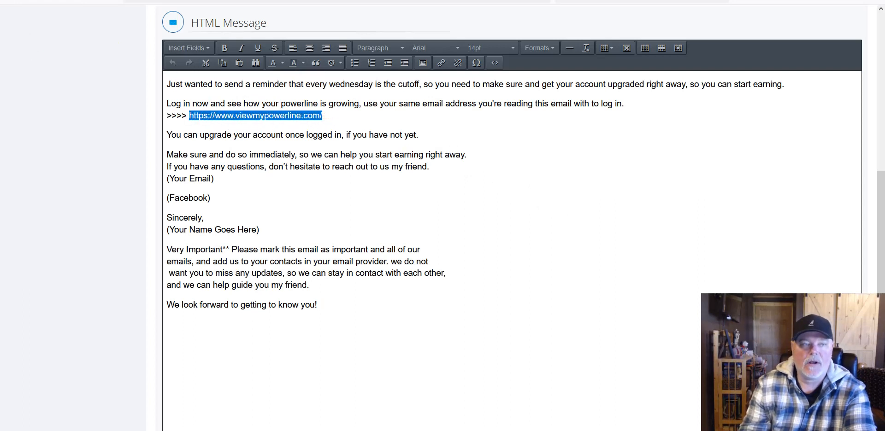
key("alt+e")
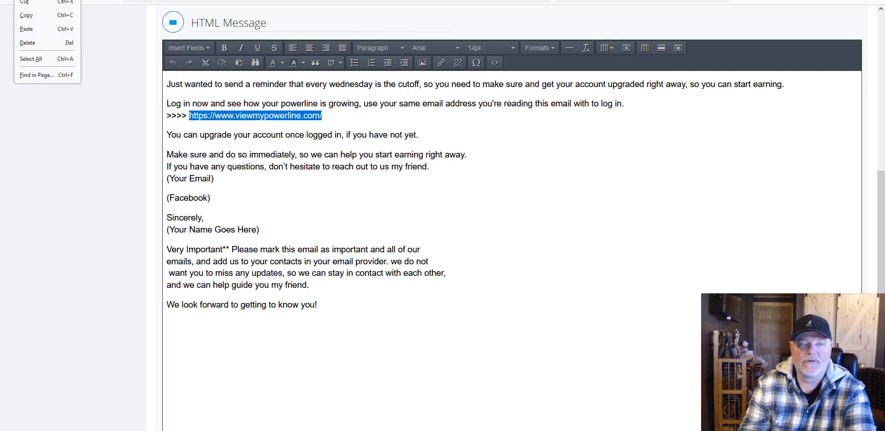
left_click(28, 16)
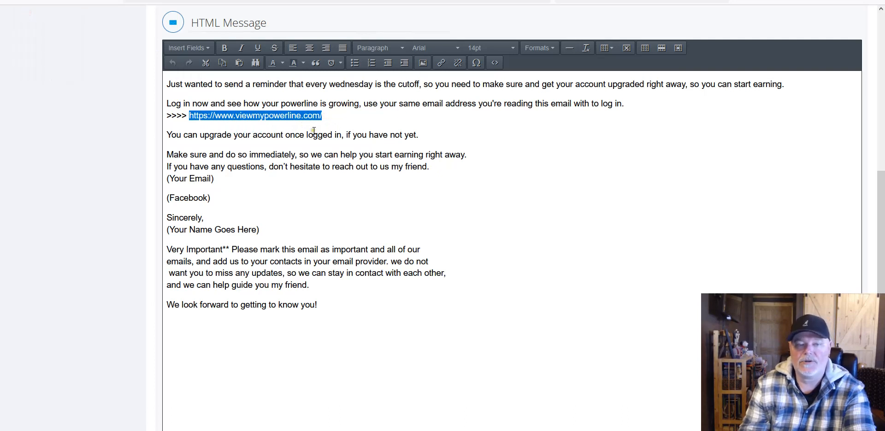
right_click(347, 128)
left_click(334, 114)
left_click_drag(334, 114, 188, 117)
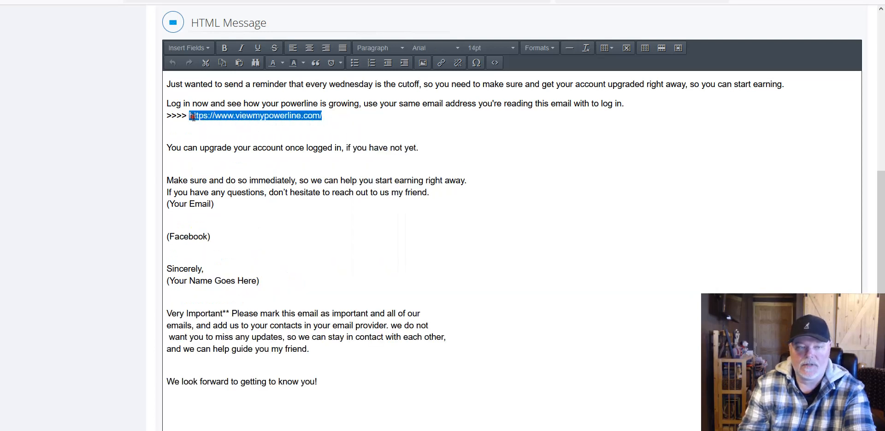
right_click(227, 111)
left_click(238, 254)
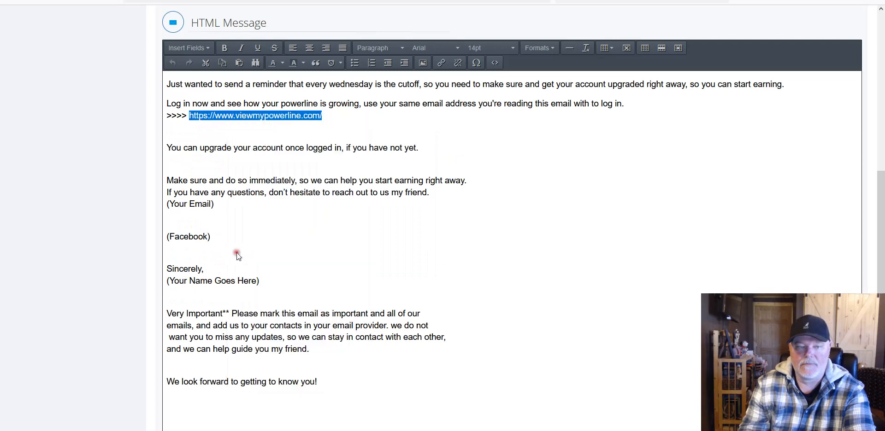
left_click(439, 63)
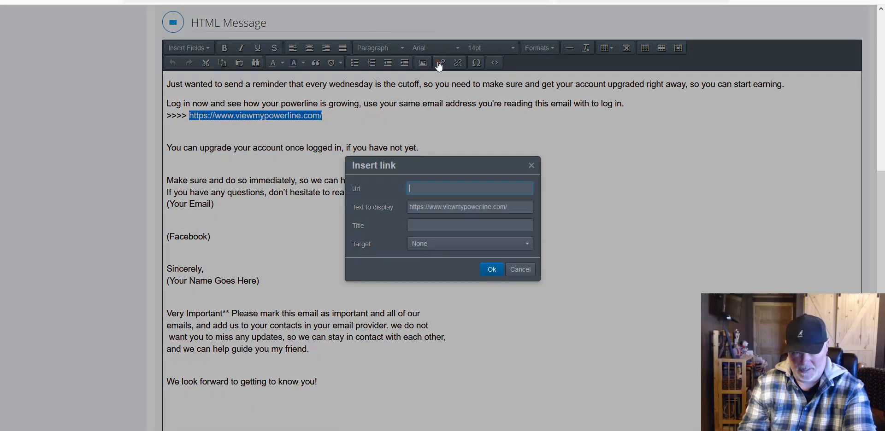
right_click(427, 182)
left_click(444, 251)
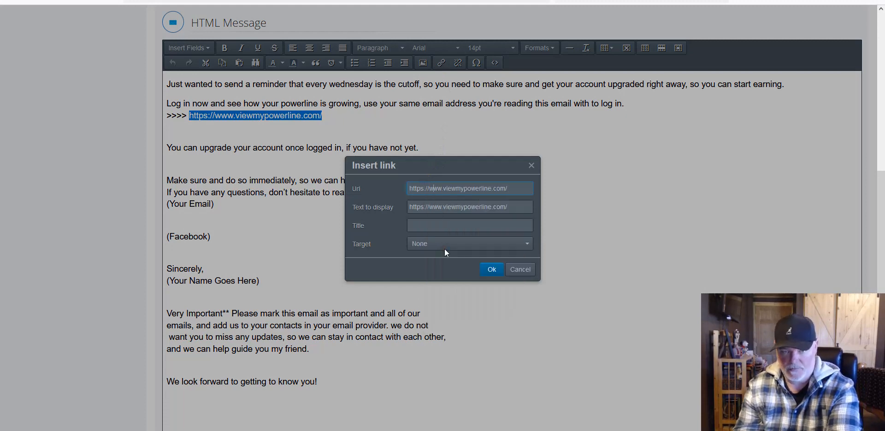
left_click(491, 269)
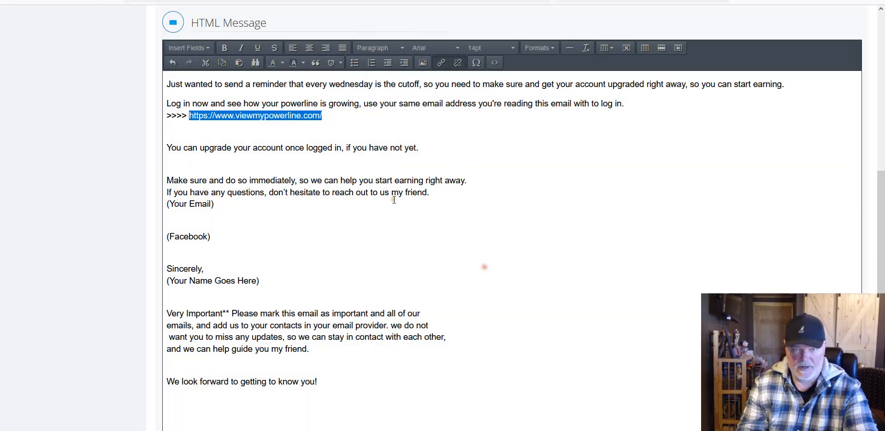
left_click(366, 193)
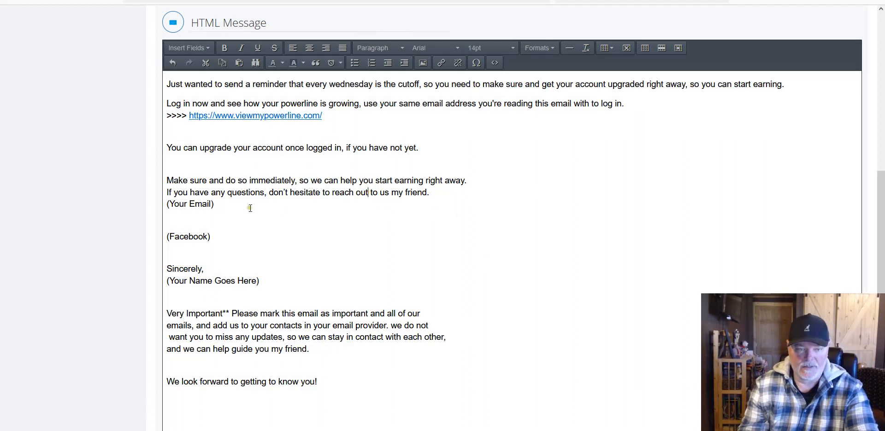
Step: Replace the (Your Email) placeholder with the sender's gmail.com e-mail address
left_click_drag(220, 207, 166, 210)
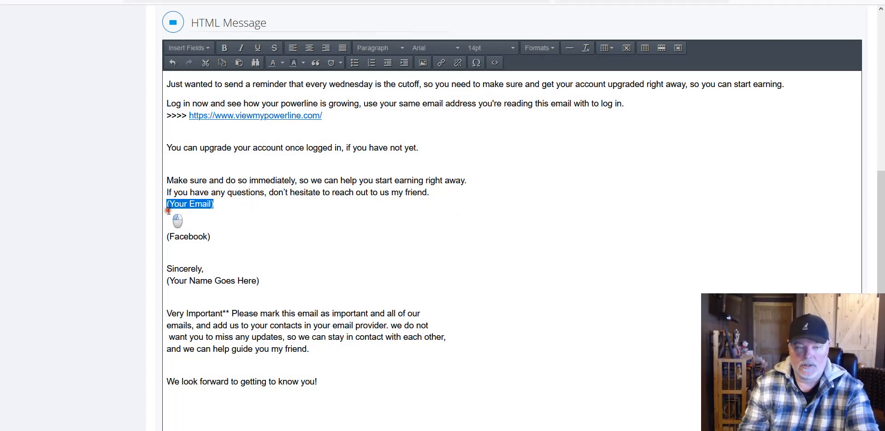
key("BackSpace")
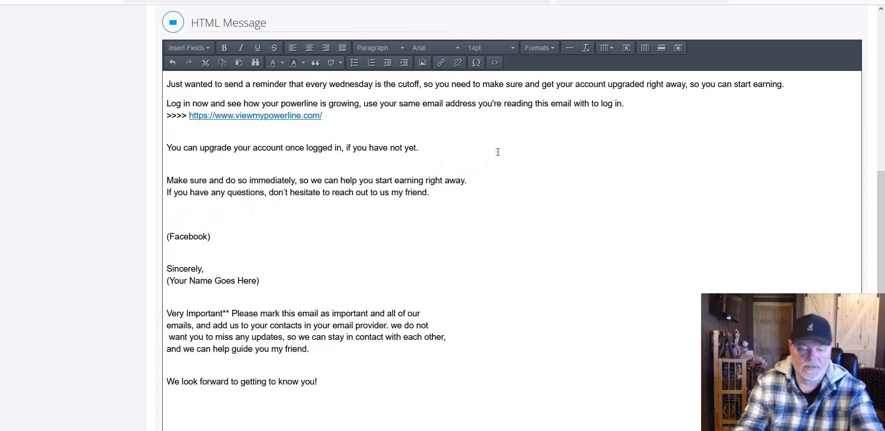
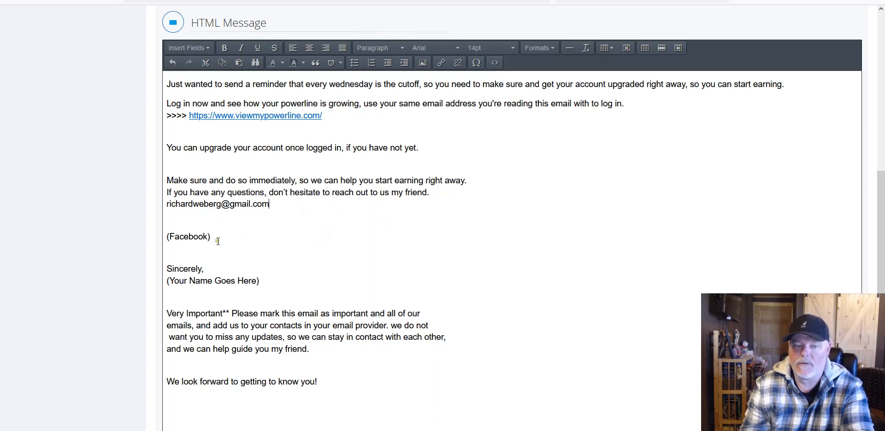
Step: Delete the (Facebook) line and replace (Your Name Goes Here) with the senders' names
left_click_drag(211, 237, 156, 241)
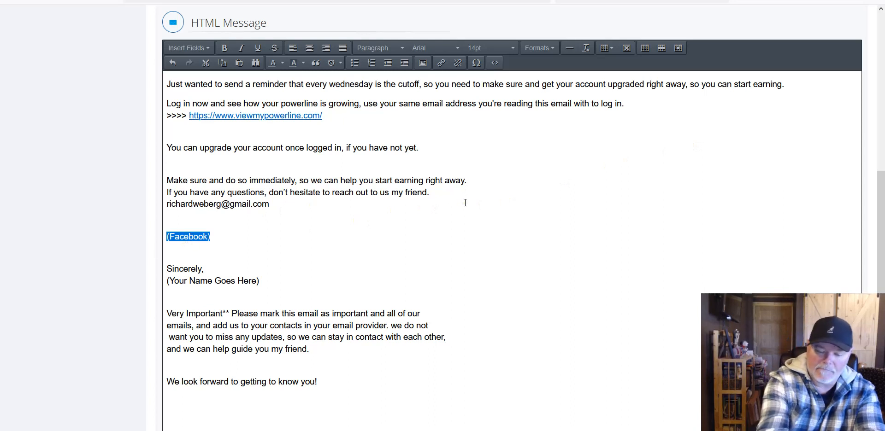
key("BackSpace")
key("BackSpace")
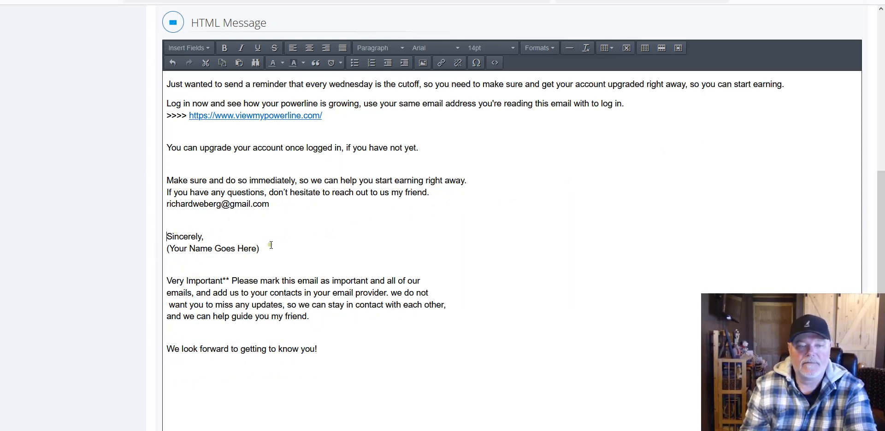
left_click_drag(267, 249, 166, 249)
key("BackSpace")
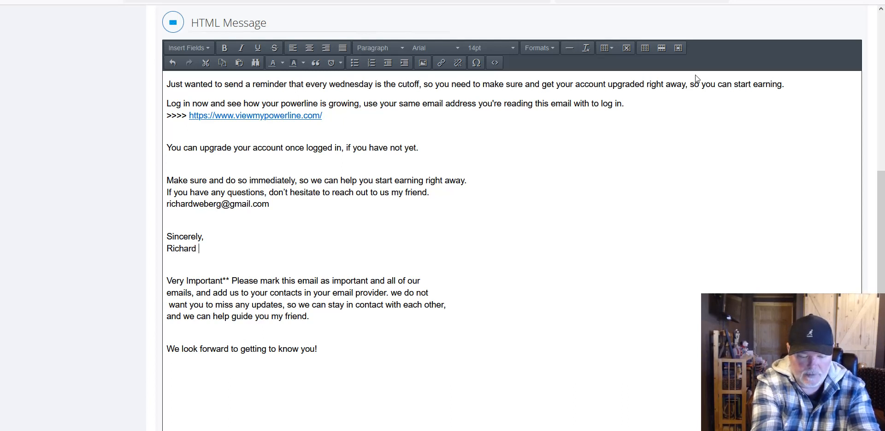
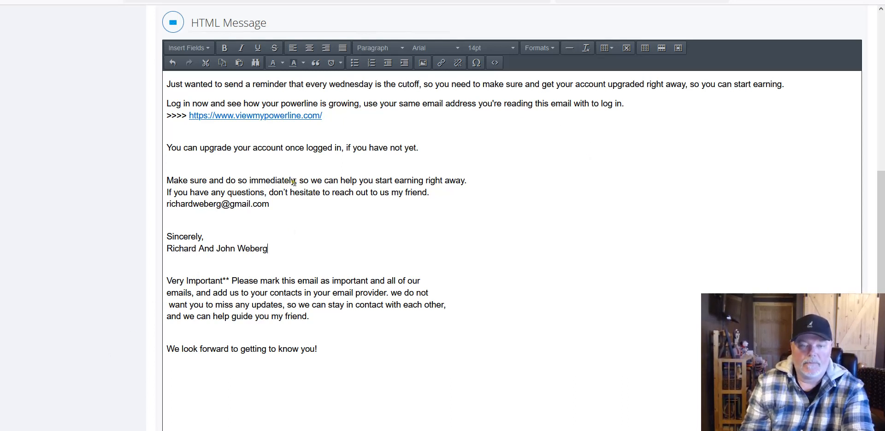
left_click_drag(294, 182, 163, 179)
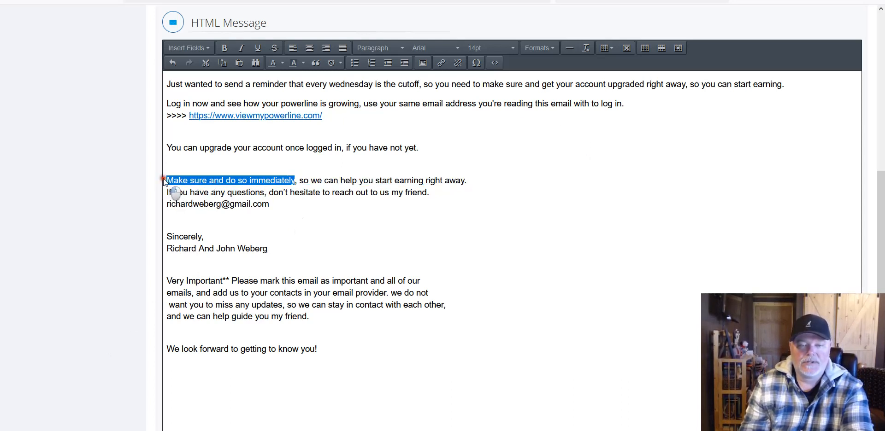
Step: Bold 'Make sure and do so immediately' and 'Very Important', italicizing the rest of that sentence
left_click(224, 47)
left_click(356, 181)
left_click_drag(308, 180, 498, 175)
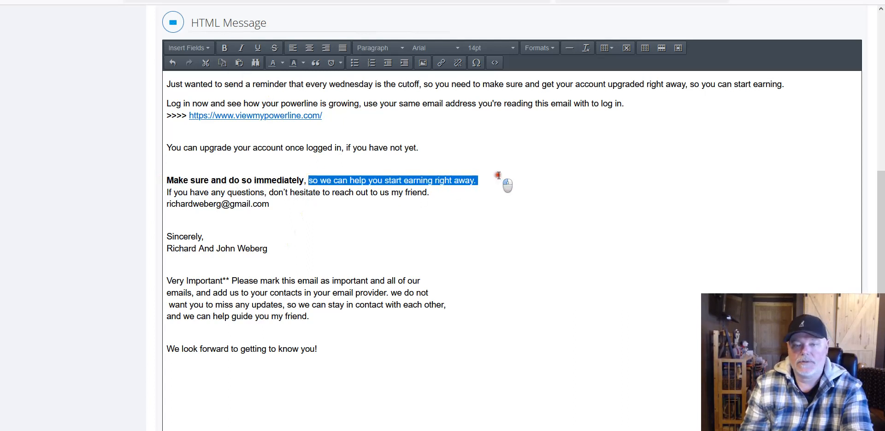
left_click(240, 48)
left_click(382, 150)
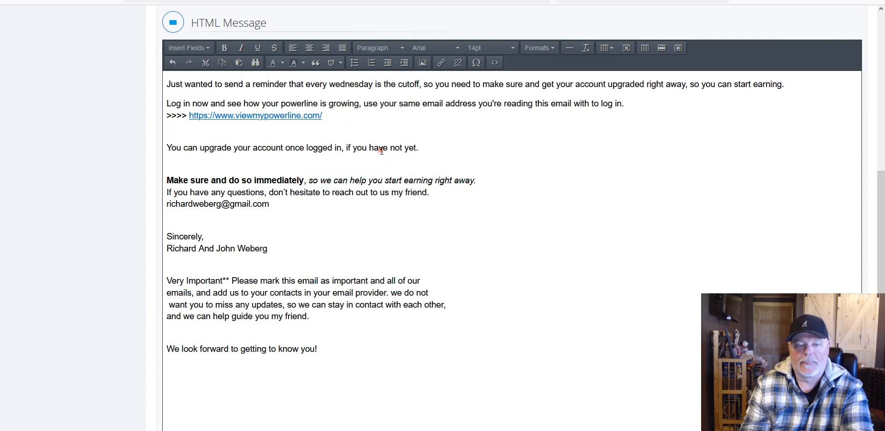
left_click_drag(230, 280, 150, 277)
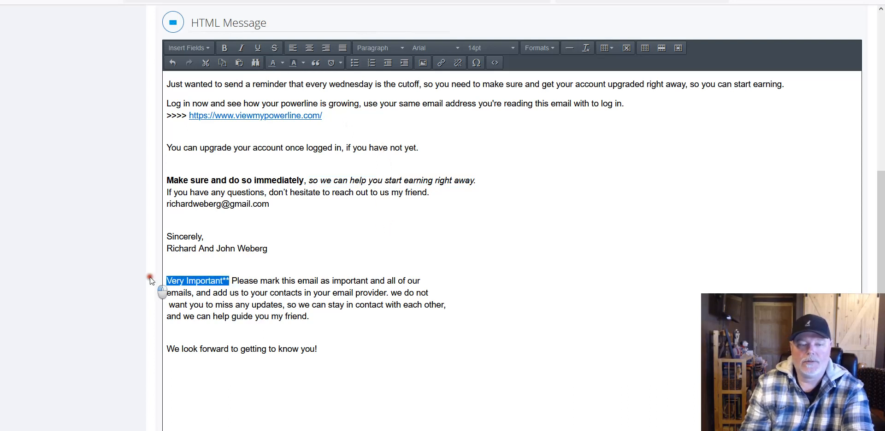
left_click(226, 54)
left_click(480, 104)
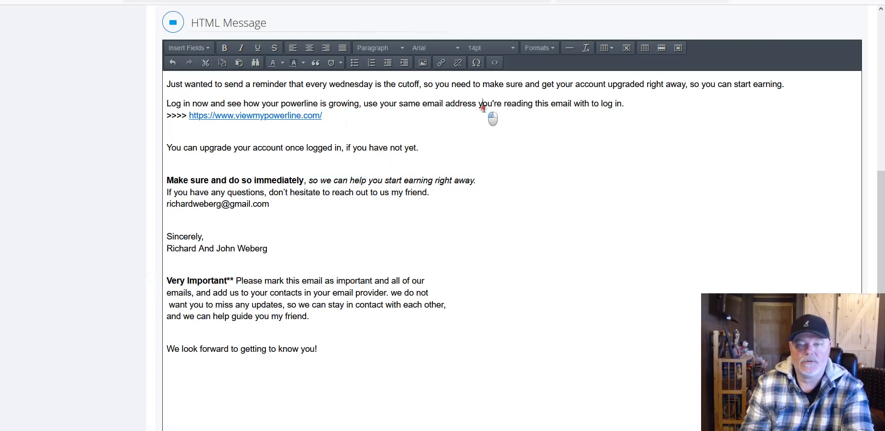
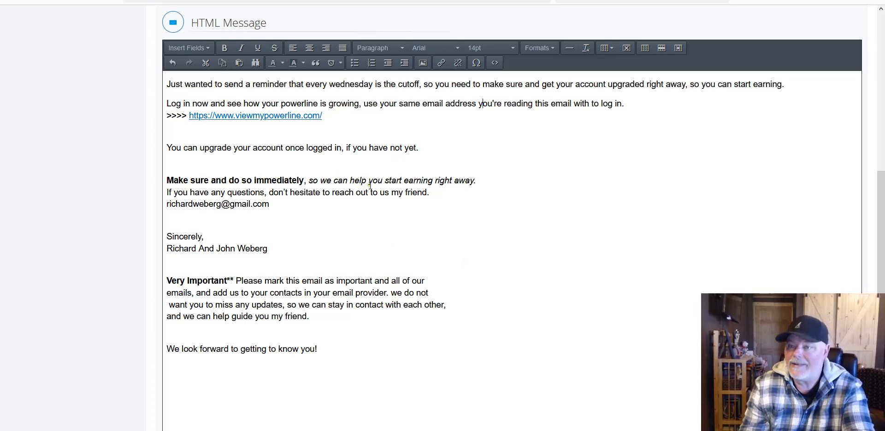
Step: Review the reminder message body and set the follow-up's Send After delay to 1 day
scroll(611, 255, "up", 6)
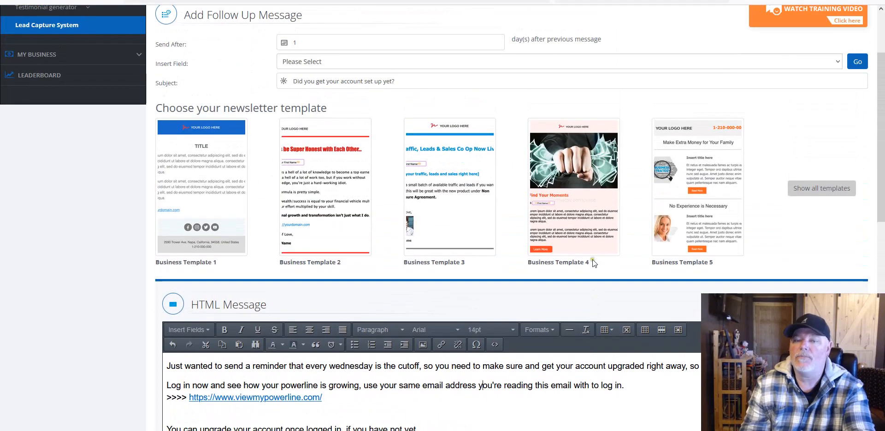
scroll(518, 275, "down", 6)
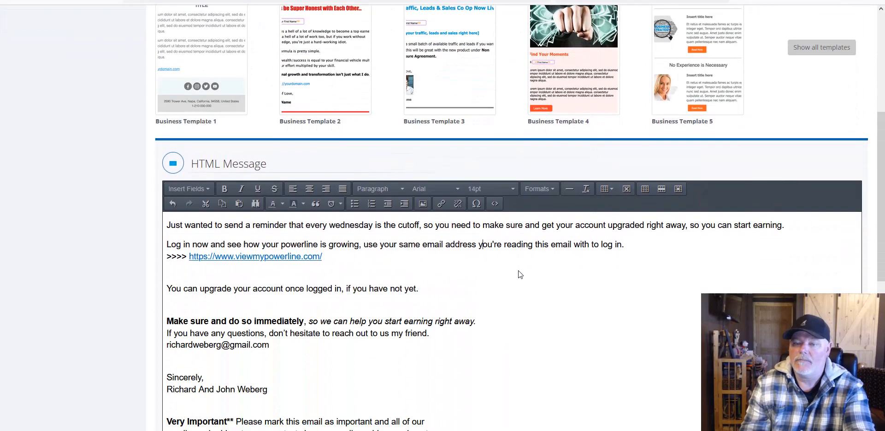
scroll(545, 272, "down", 1)
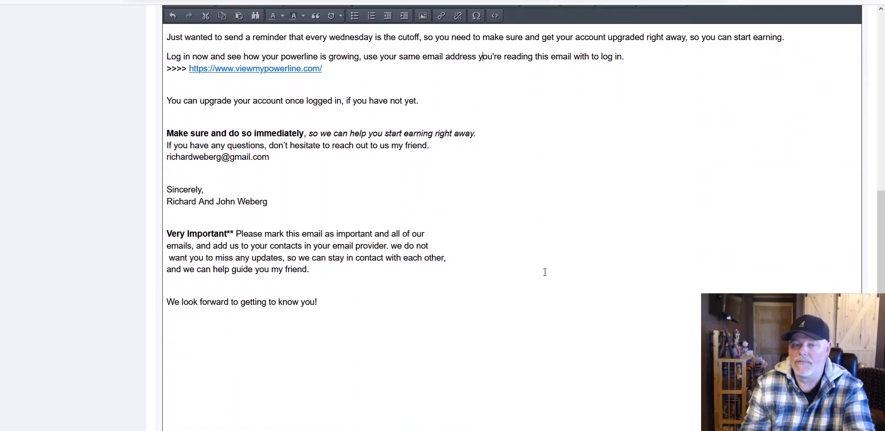
scroll(544, 272, "up", 8)
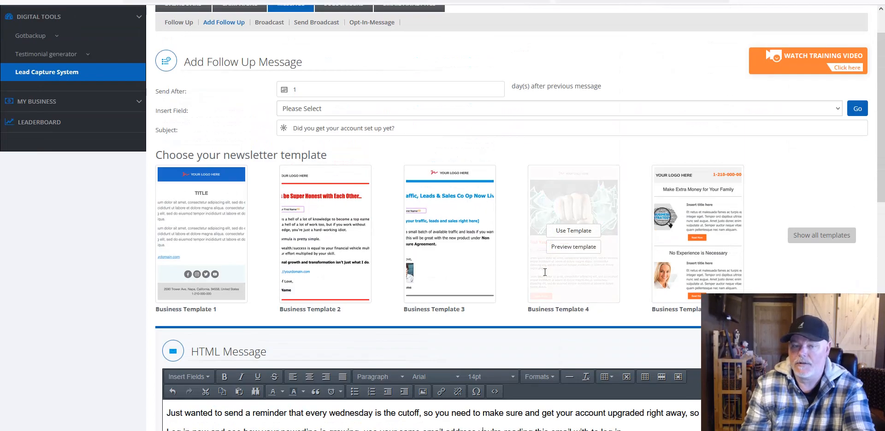
scroll(544, 272, "down", 7)
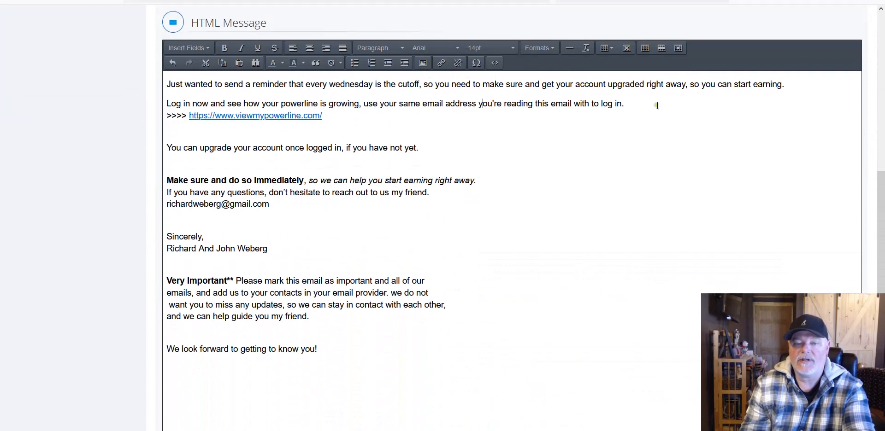
scroll(564, 316, "down", 4)
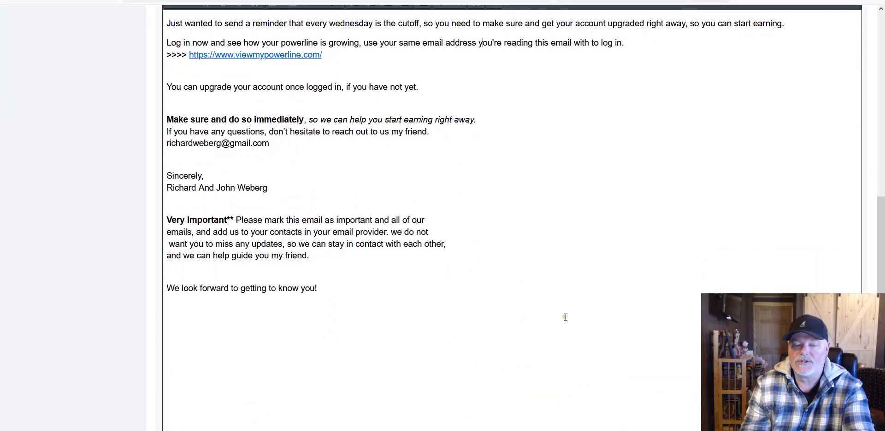
scroll(565, 317, "up", 9)
scroll(565, 317, "up", 2)
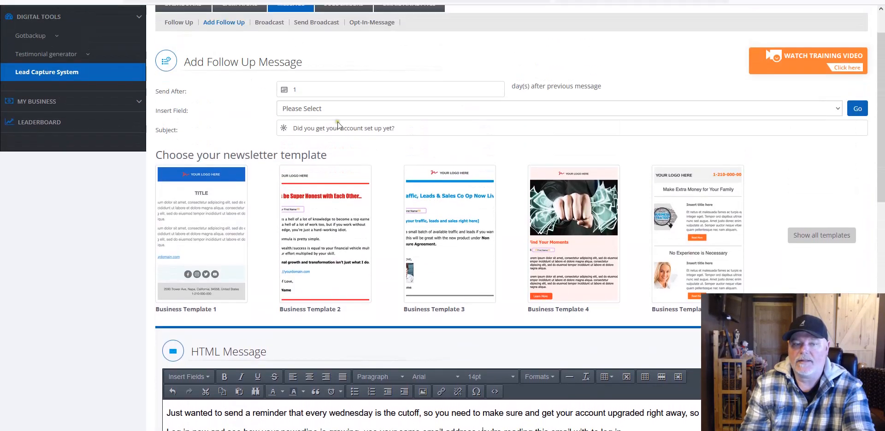
left_click(294, 90)
type("1")
scroll(389, 135, "down", 7)
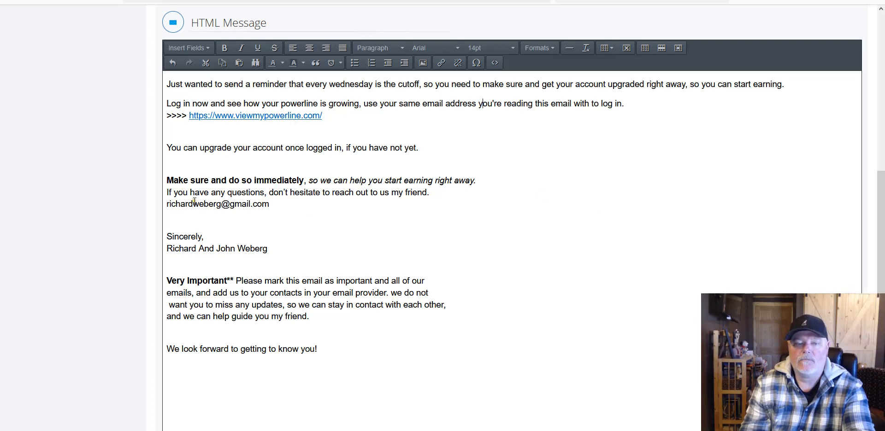
scroll(578, 282, "down", 4)
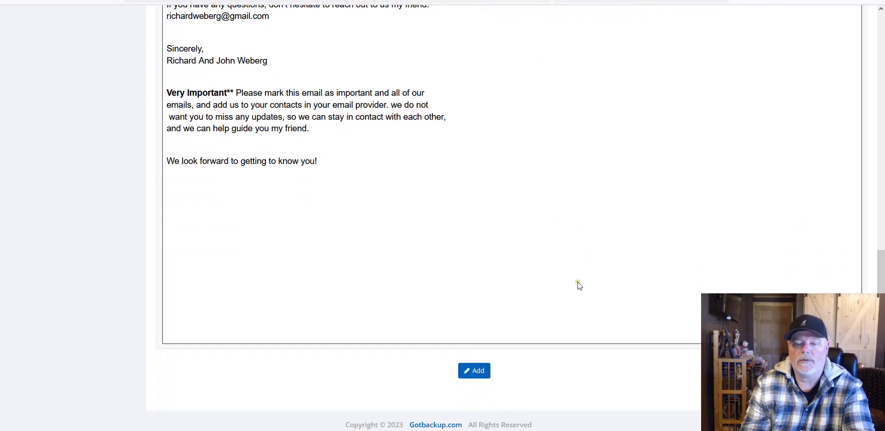
Step: Save the 1-day follow-up, then bring Email 3 up in the Google Docs drafts
left_click(471, 368)
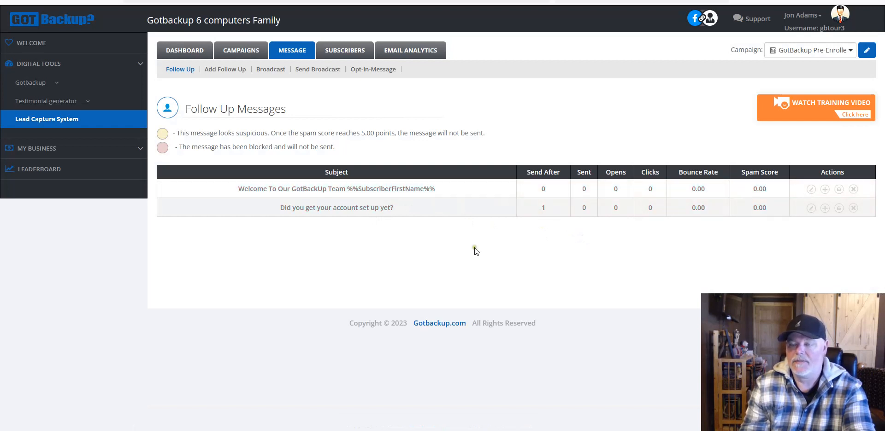
left_click(645, 1)
scroll(437, 255, "down", 4)
scroll(437, 255, "down", 3)
Step: Copy Email 3's subject line 'Why join GotBackup....??' from the Google Doc
left_click(370, 169)
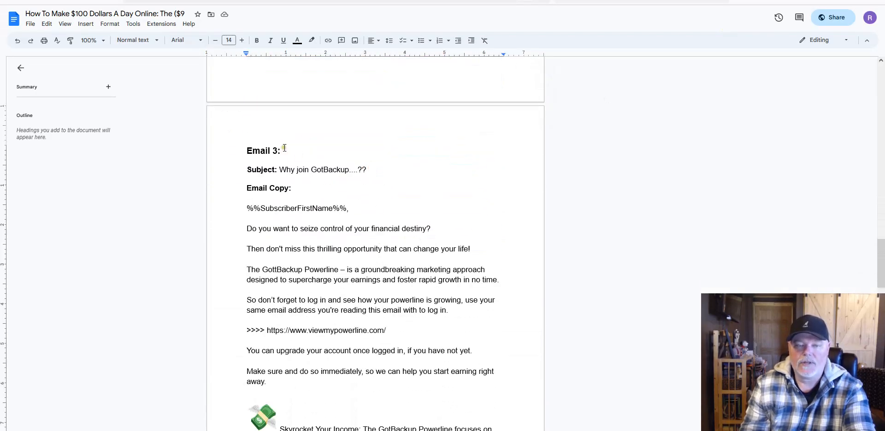
left_click_drag(284, 148, 256, 156)
left_click(368, 169)
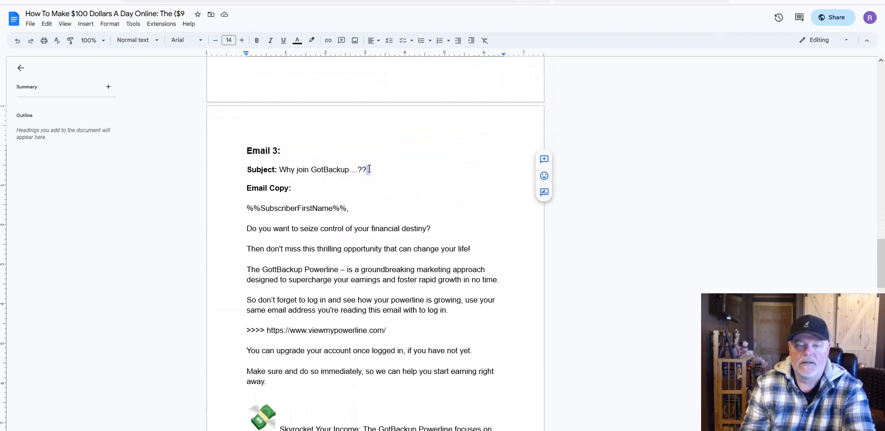
left_click_drag(368, 169, 279, 170)
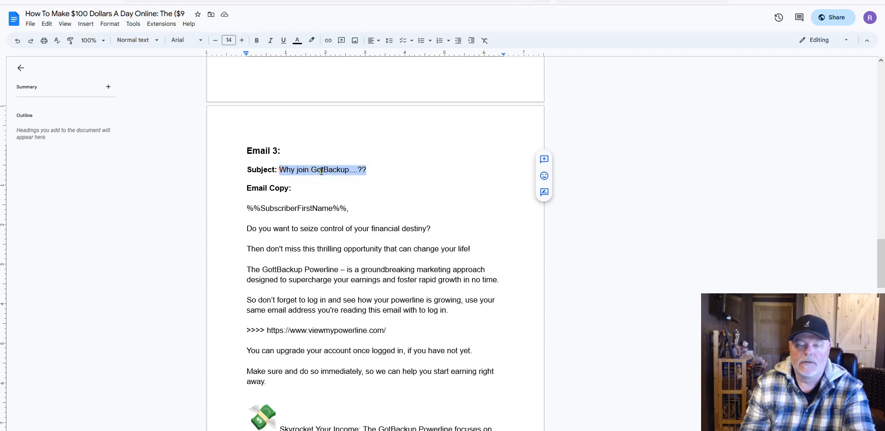
right_click(324, 171)
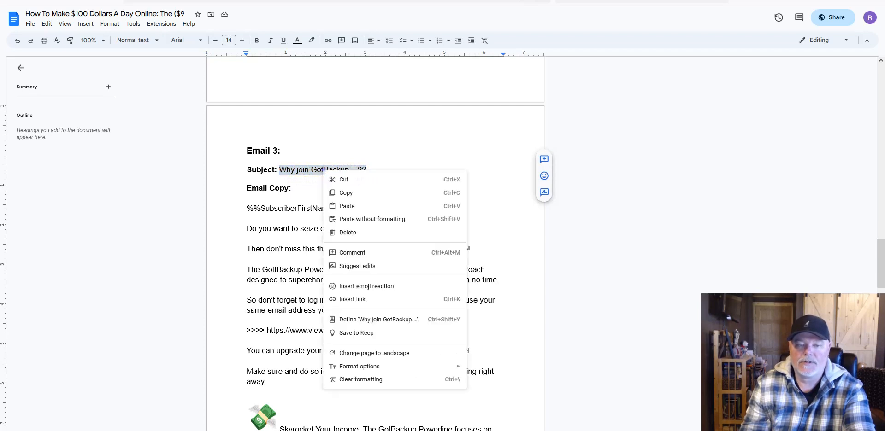
left_click(343, 192)
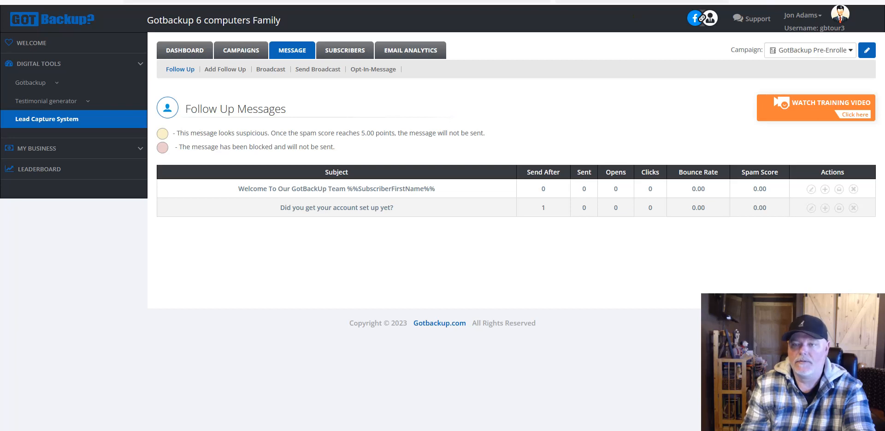
mouse_move(278, 69)
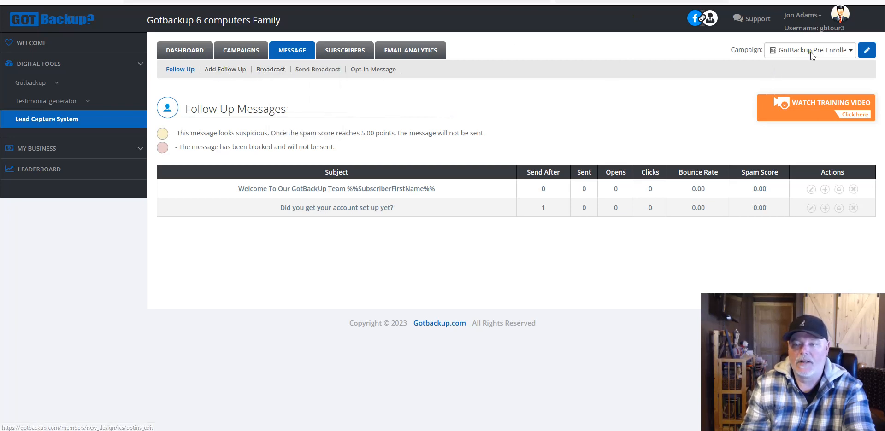
Step: Paste 'Why join GotBackup....??' into a new follow-up's Subject field, then return to the drafts
mouse_move(235, 72)
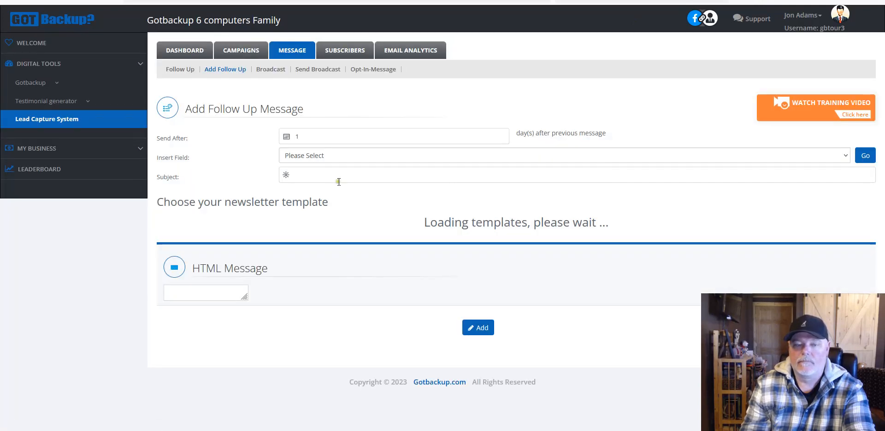
right_click(333, 178)
left_click(351, 241)
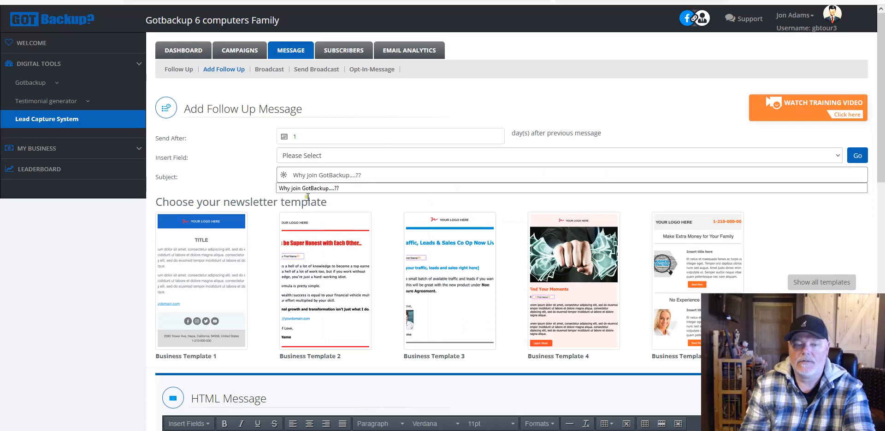
scroll(517, 201, "down", 3)
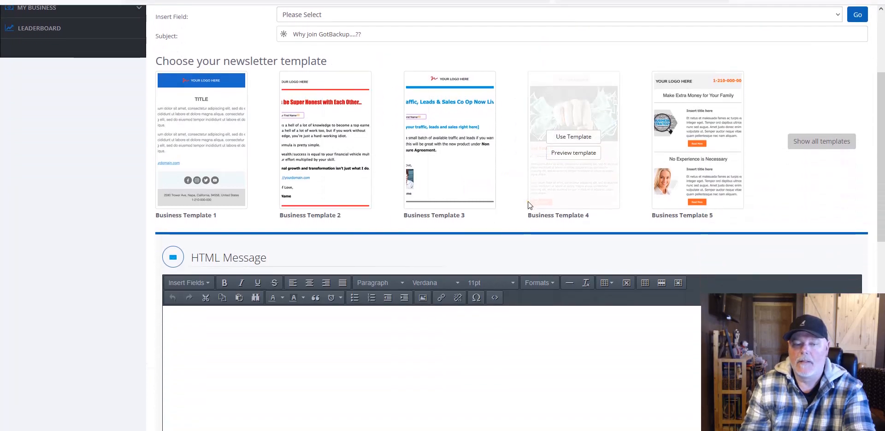
scroll(527, 201, "down", 3)
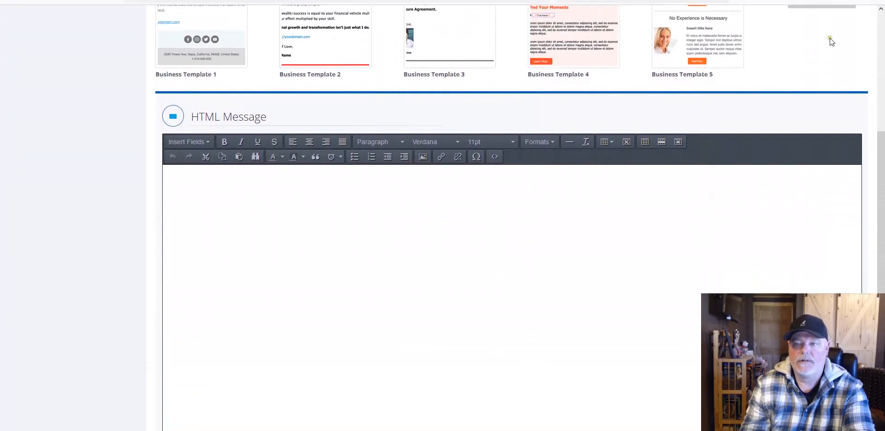
left_click(832, 1)
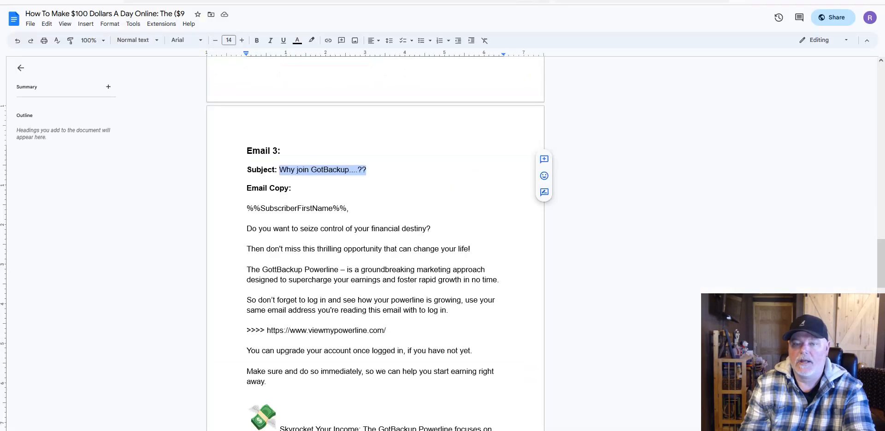
Step: Copy Email 3's opening body text, from the greeting onward, in Google Docs
scroll(422, 204, "down", 2)
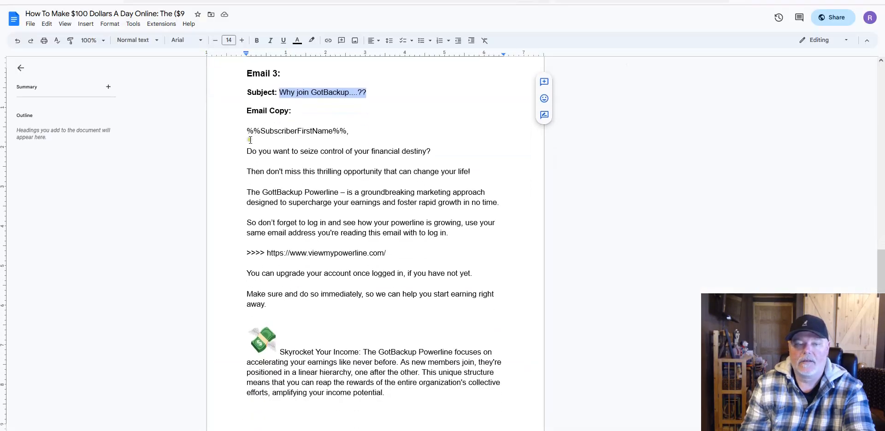
left_click_drag(249, 133, 383, 87)
right_click(345, 70)
left_click(359, 90)
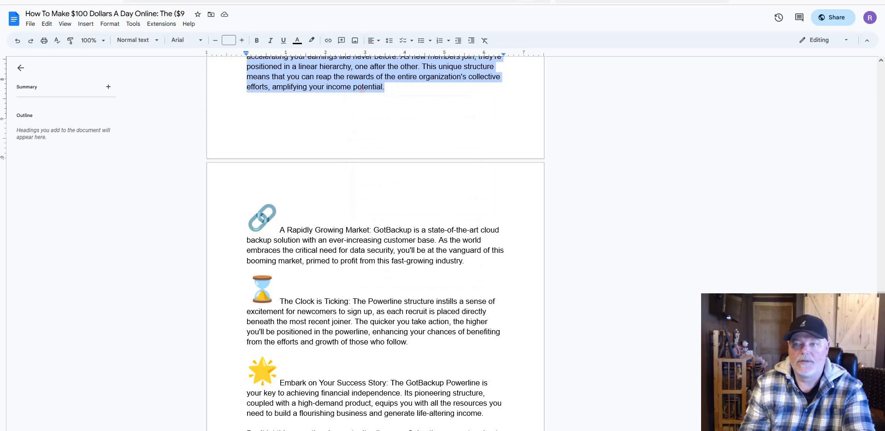
Step: Paste it into the follow-up's HTML message body, ending at the Skyrocket Your Income paragraph
key("ctrl+Tab")
left_click(211, 188)
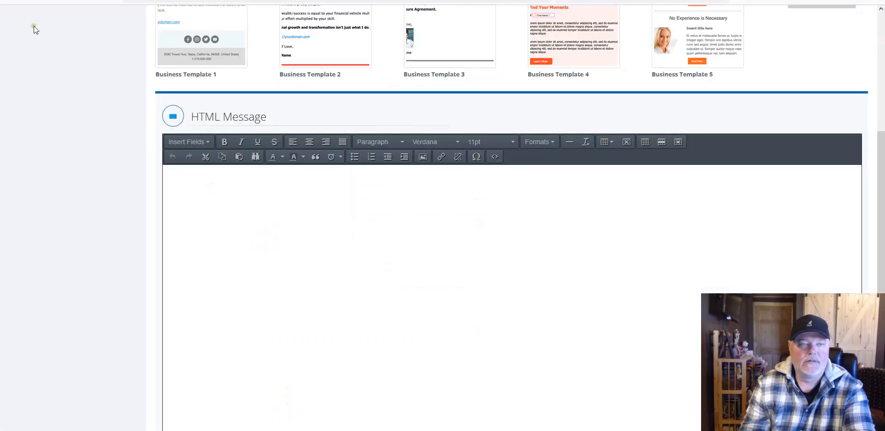
right_click(199, 184)
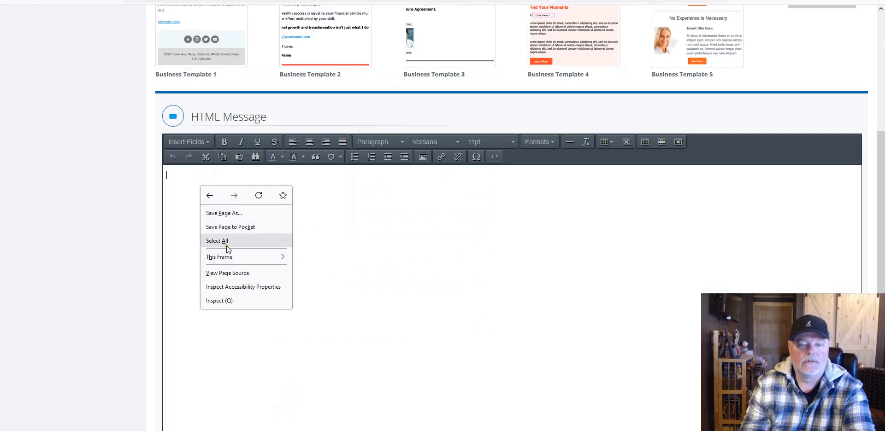
right_click(178, 170)
right_click(170, 182)
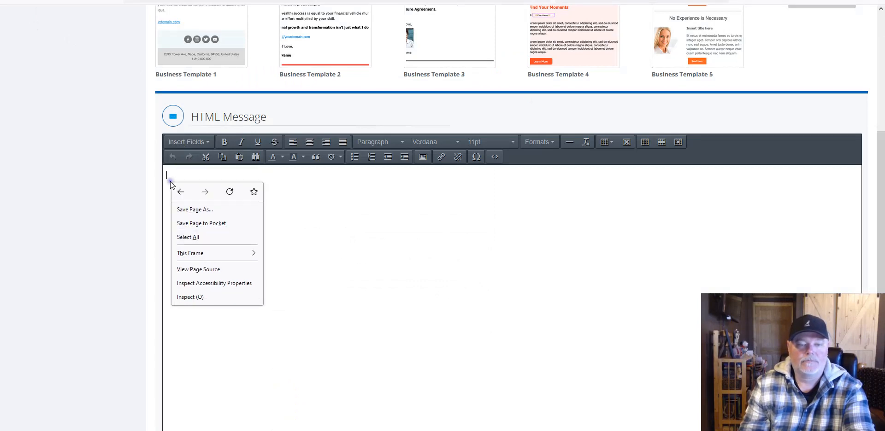
left_click(19, 0)
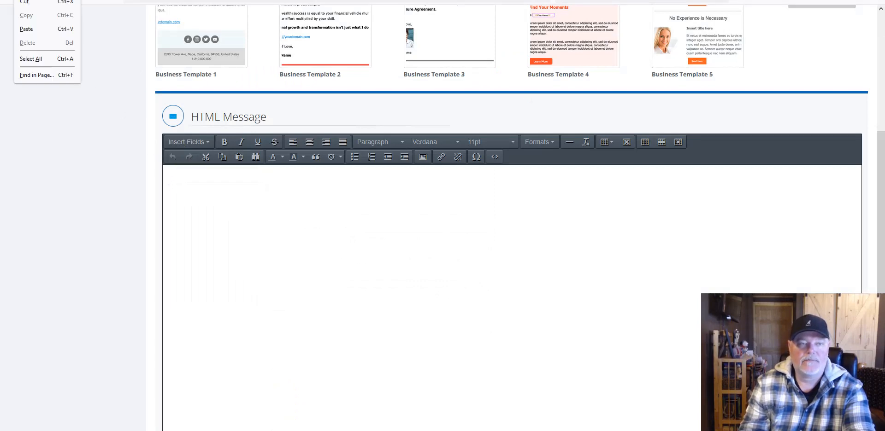
left_click(22, 27)
scroll(620, 211, "down", 2)
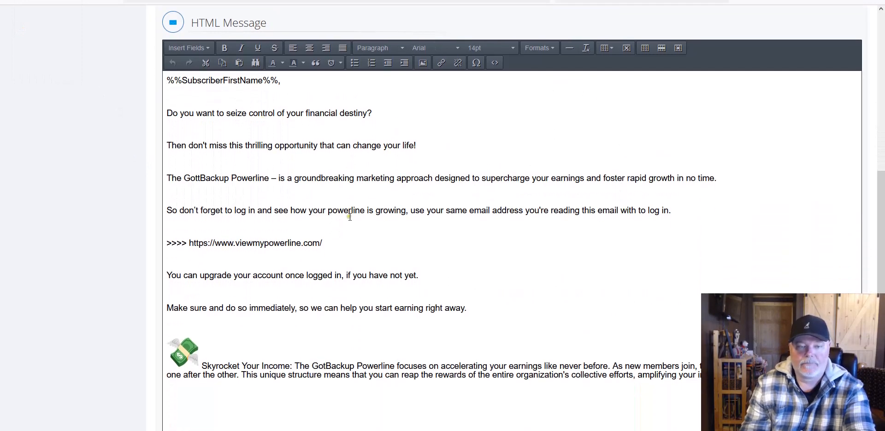
scroll(350, 217, "down", 1)
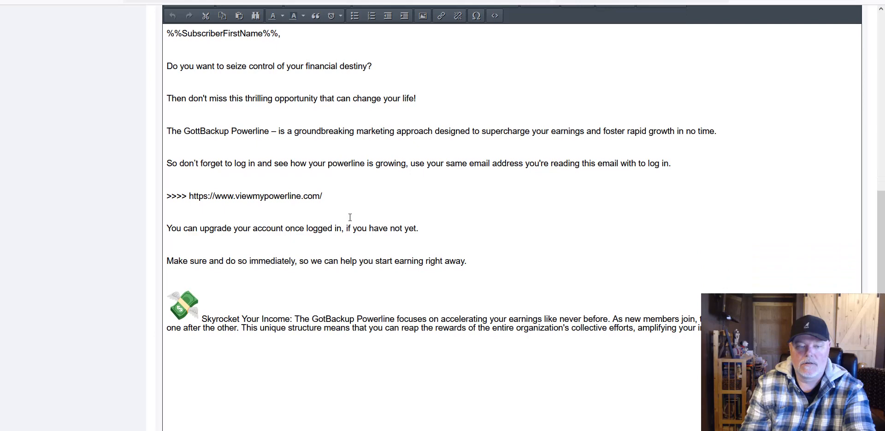
key("ctrl+Tab")
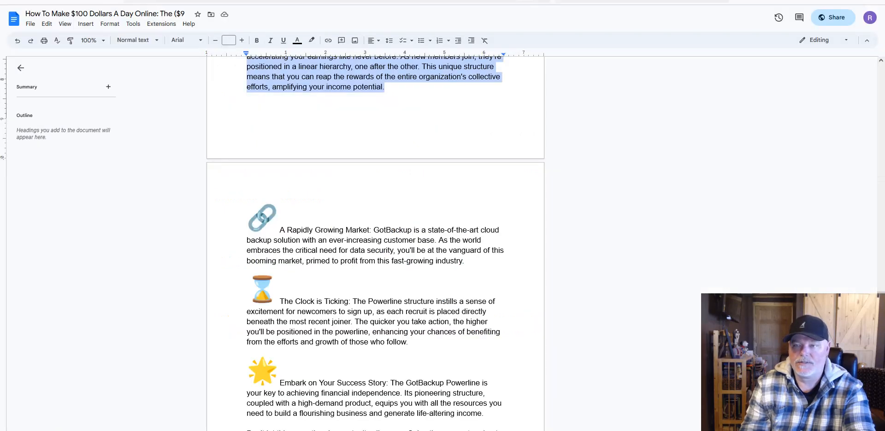
Step: Copy Email 3's remaining paragraphs, 'A Rapidly Growing Market' through '(Your Email)', including emoji images
scroll(418, 206, "down", 2)
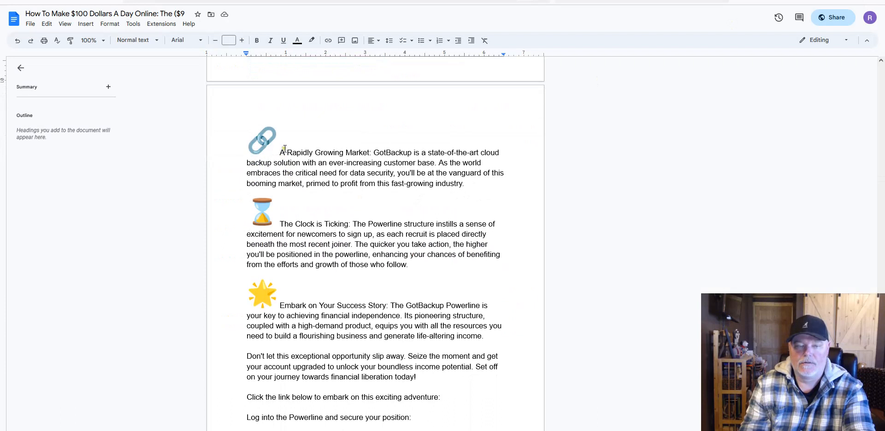
left_click_drag(281, 152, 373, 202)
left_click_drag(254, 123, 330, 165)
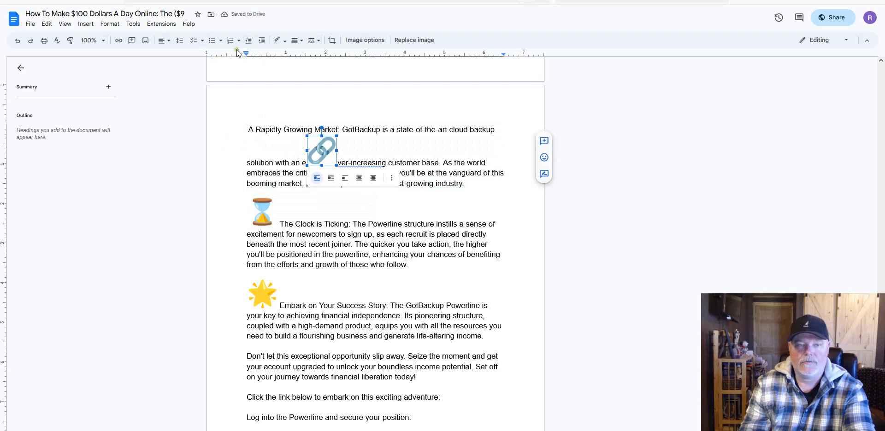
left_click(17, 41)
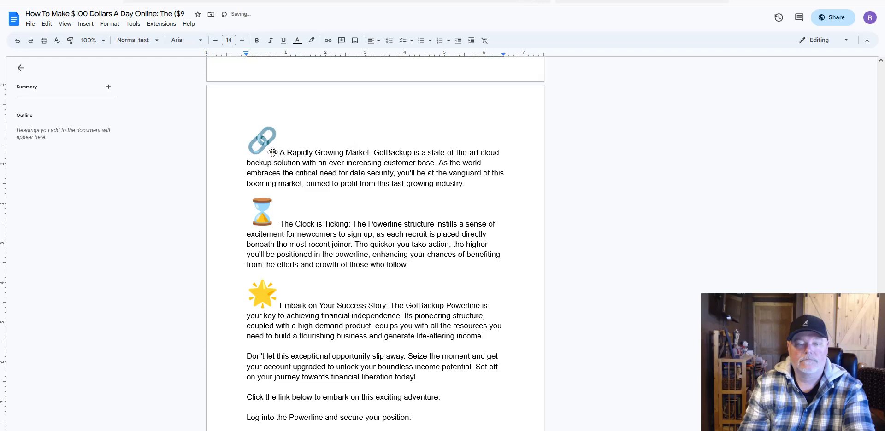
left_click_drag(279, 153, 392, 212)
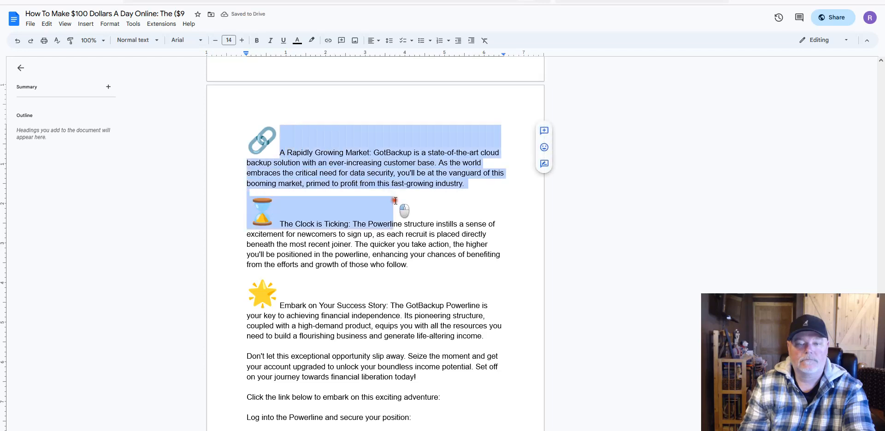
left_click(298, 98)
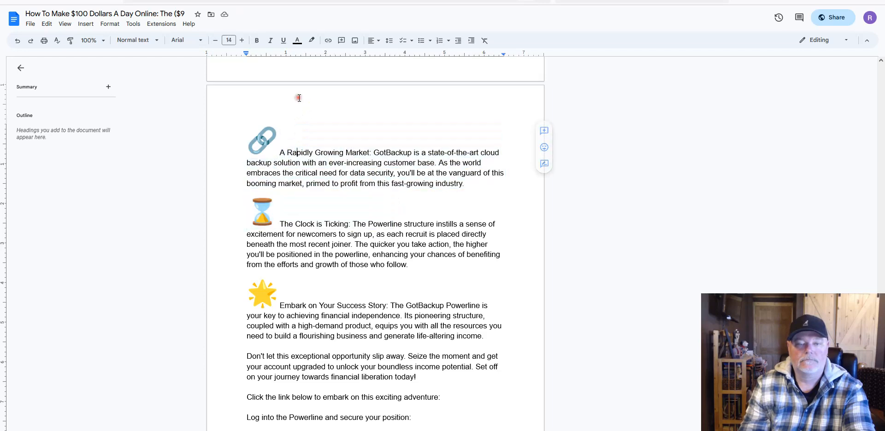
scroll(358, 187, "up", 2)
scroll(358, 187, "down", 3)
left_click_drag(279, 113, 409, 394)
right_click(375, 168)
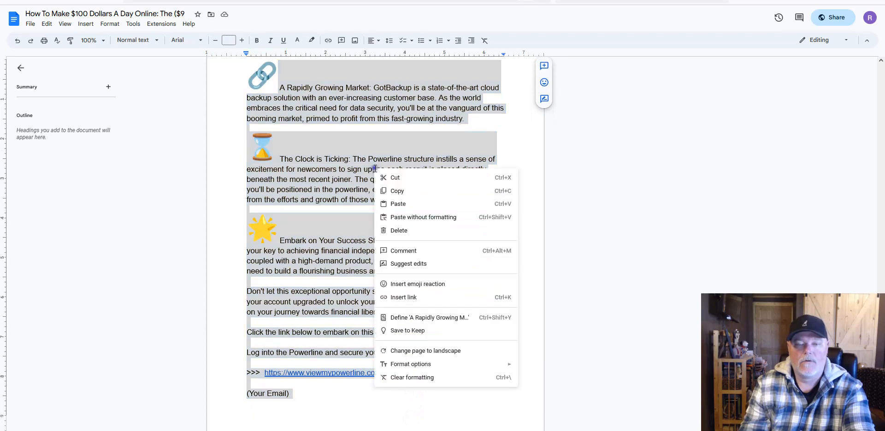
left_click(396, 191)
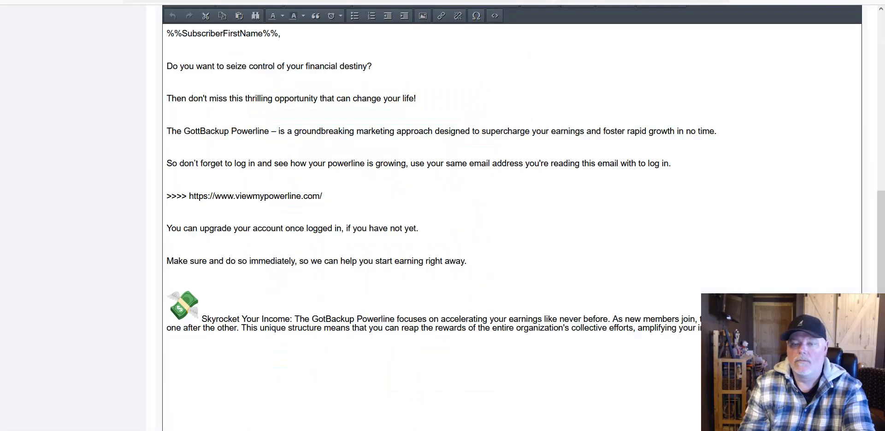
scroll(186, 272, "down", 2)
Step: Paste those paragraphs as plain text on a new line below the Skyrocket Your Income paragraph
left_click(765, 235)
key("Return")
key("Return")
right_click(205, 265)
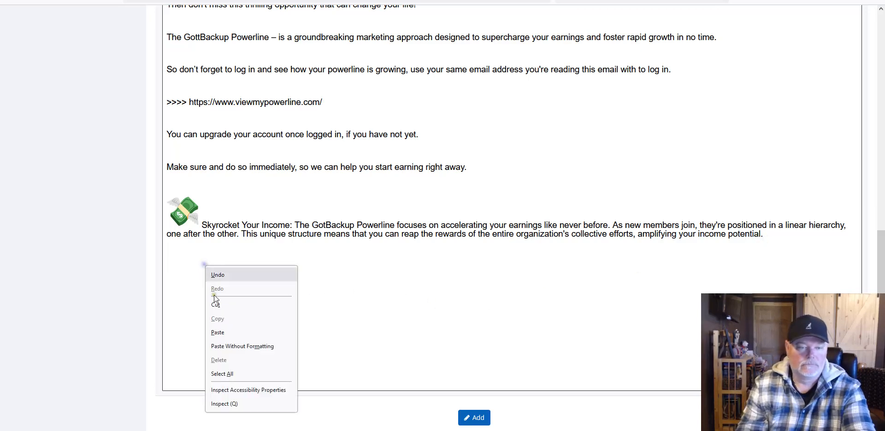
left_click(226, 347)
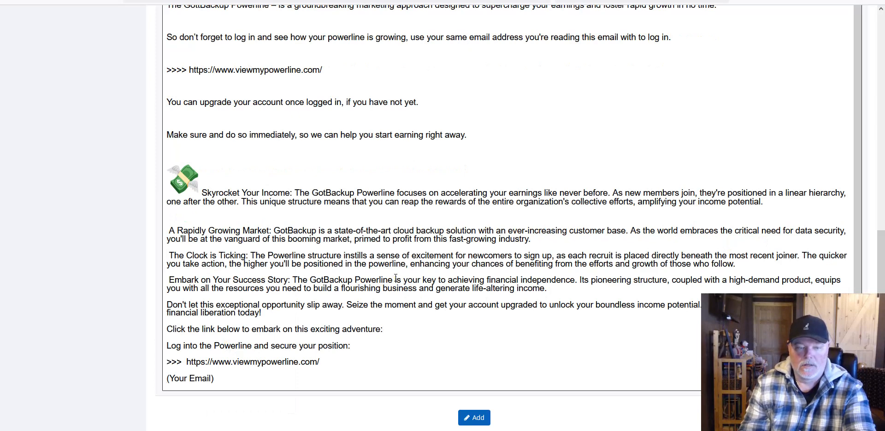
key("Return")
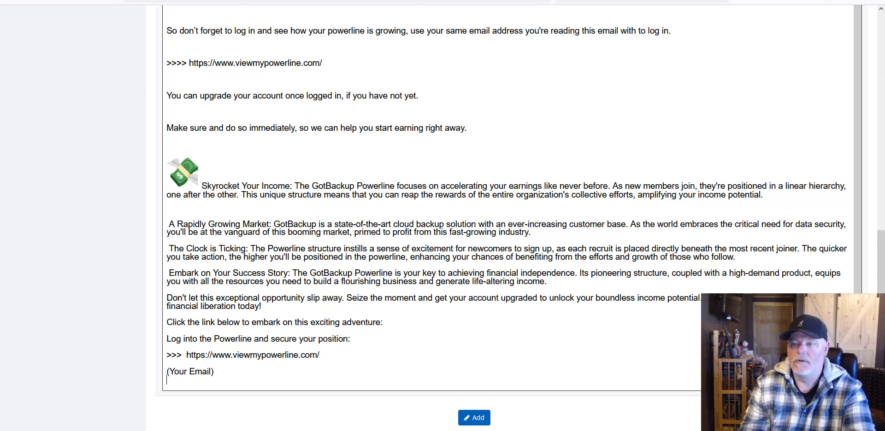
key("ctrl+Tab")
Step: Select and copy Email 3's full text, from '%%SubscriberFirstName%%,' down to '(Your Name Goes Here)'
scroll(405, 145, "up", 4)
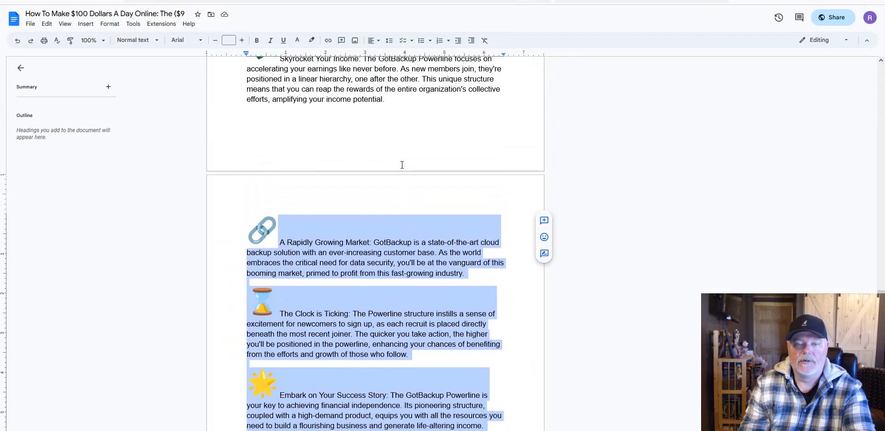
scroll(347, 109, "up", 1)
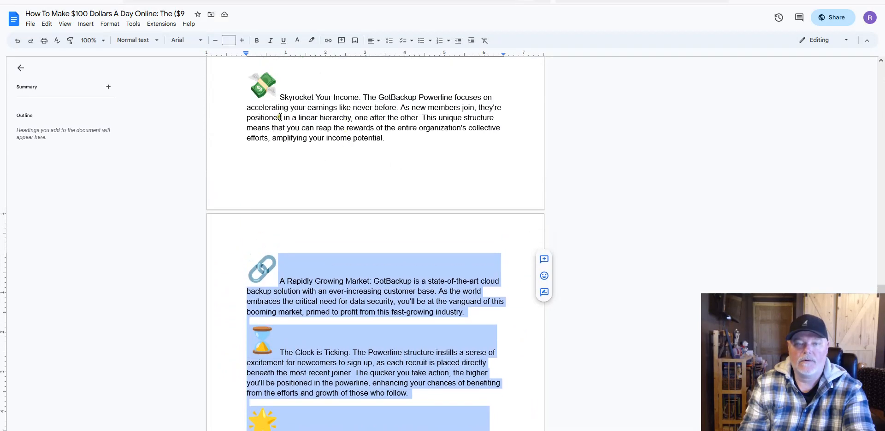
scroll(280, 117, "up", 5)
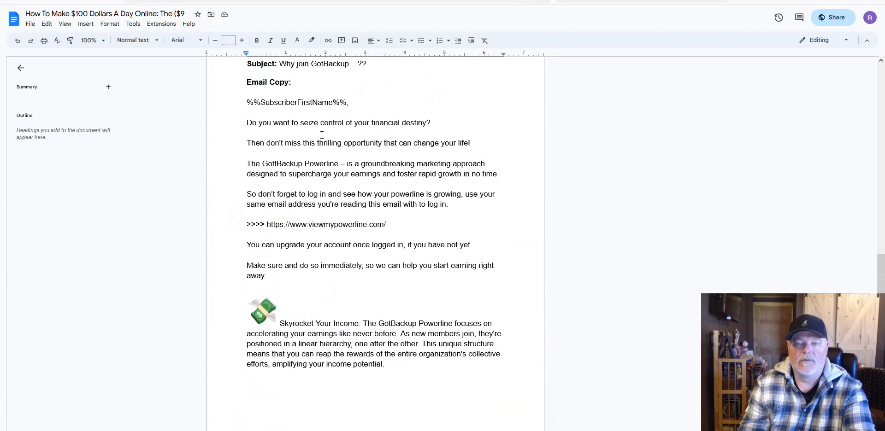
scroll(322, 135, "up", 1)
left_click_drag(243, 111, 396, 377)
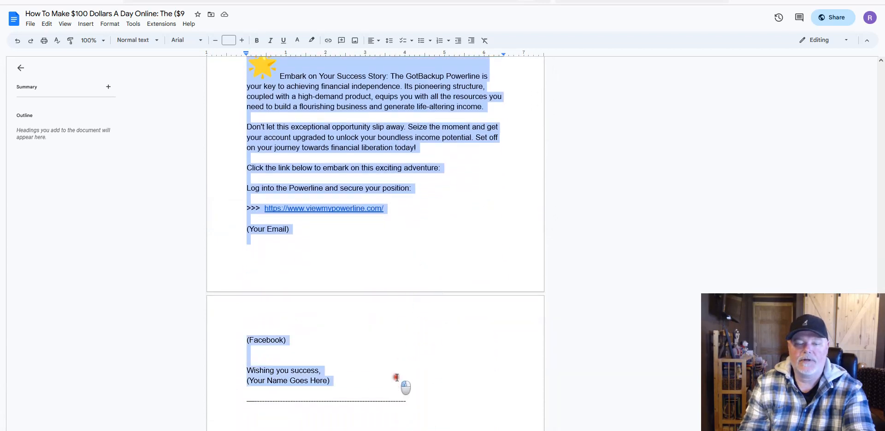
scroll(600, 184, "up", 15)
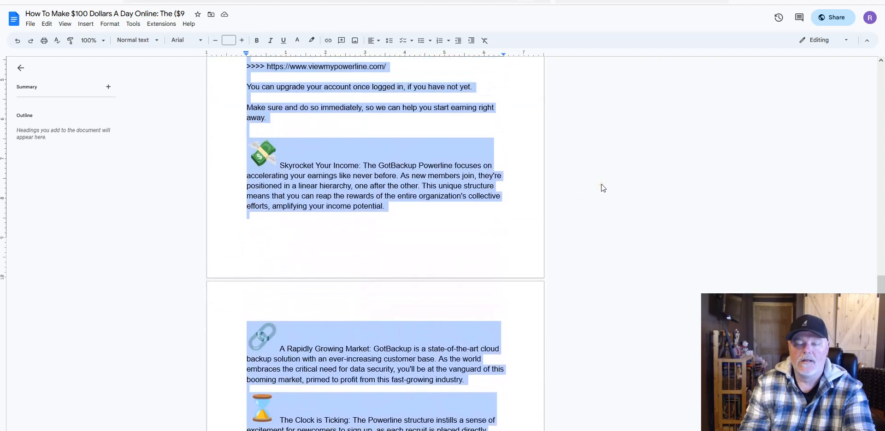
scroll(601, 184, "up", 3)
scroll(600, 184, "down", 7)
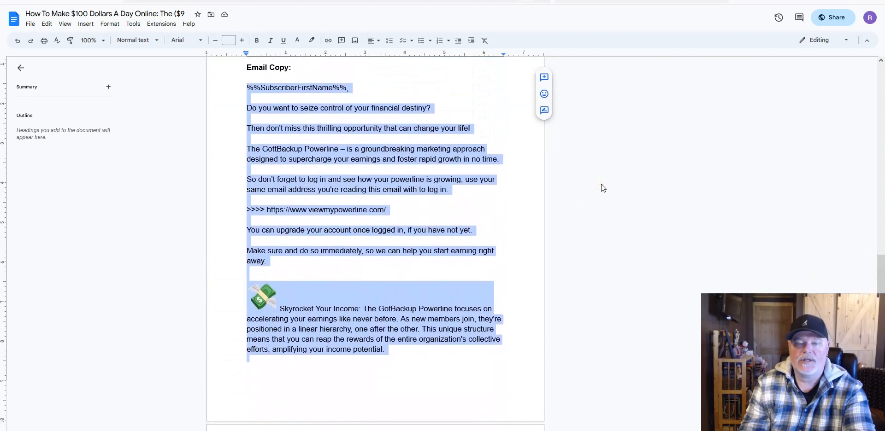
scroll(600, 184, "down", 9)
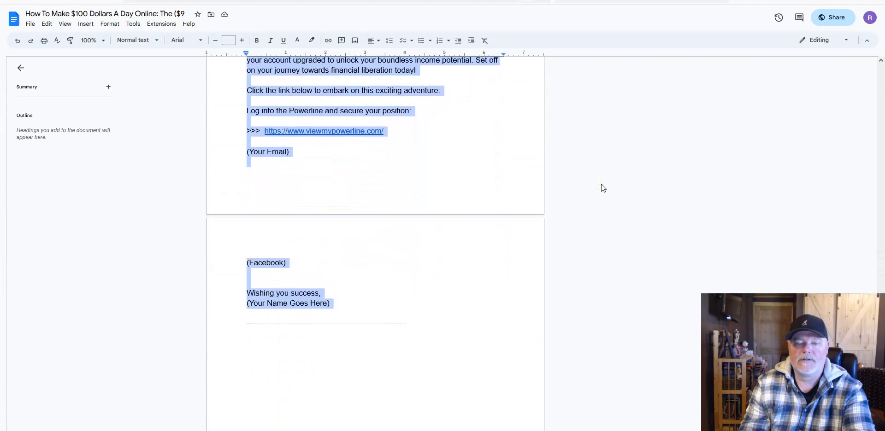
scroll(601, 184, "up", 3)
right_click(352, 90)
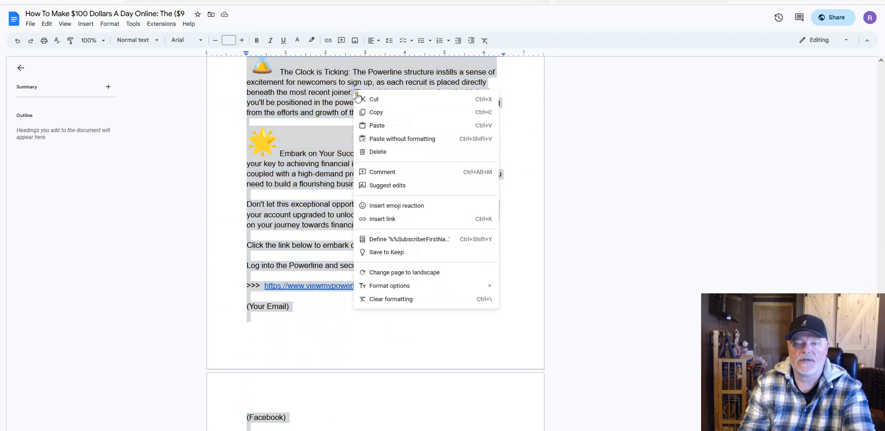
left_click(378, 112)
scroll(517, 164, "up", 3)
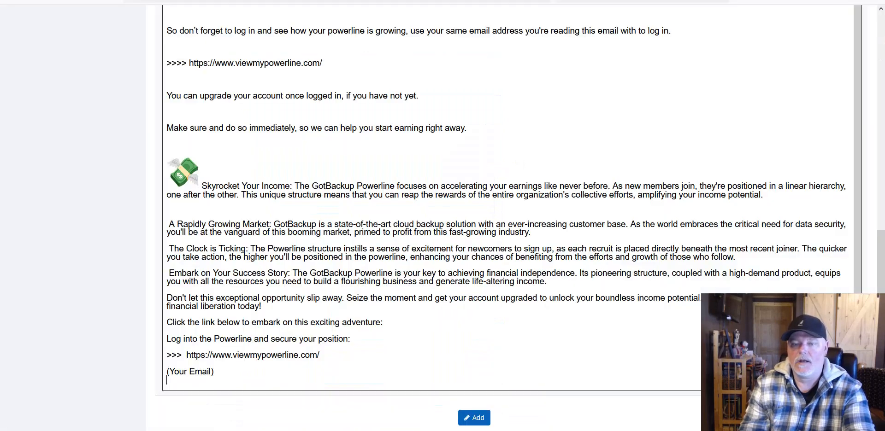
scroll(262, 207, "up", 1)
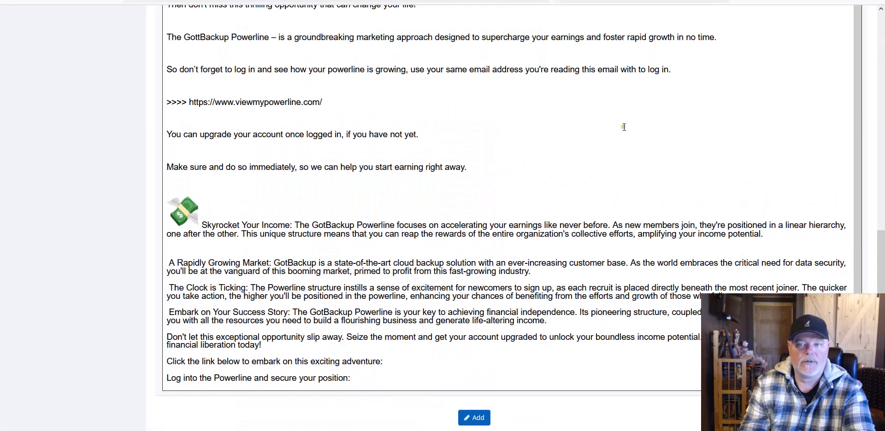
Step: Clear the HTML message and paste Email 3 with its formatting, emoji images, link and signature
scroll(608, 119, "up", 3)
left_click_drag(168, 77, 613, 427)
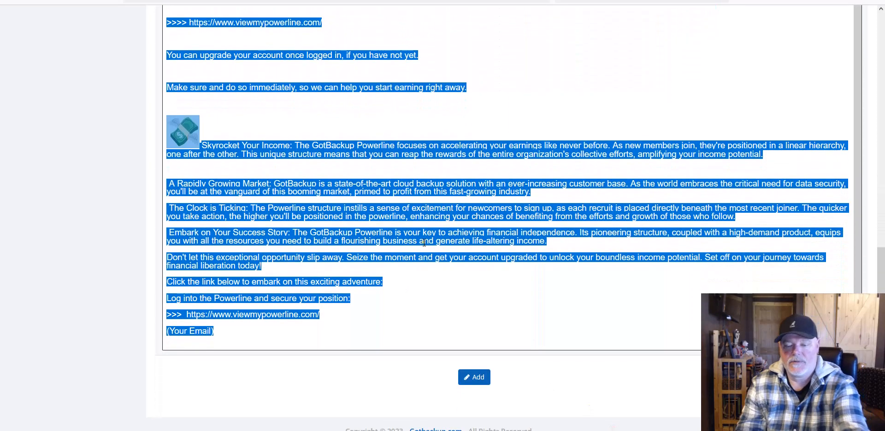
key("Delete")
scroll(362, 150, "up", 5)
right_click(185, 42)
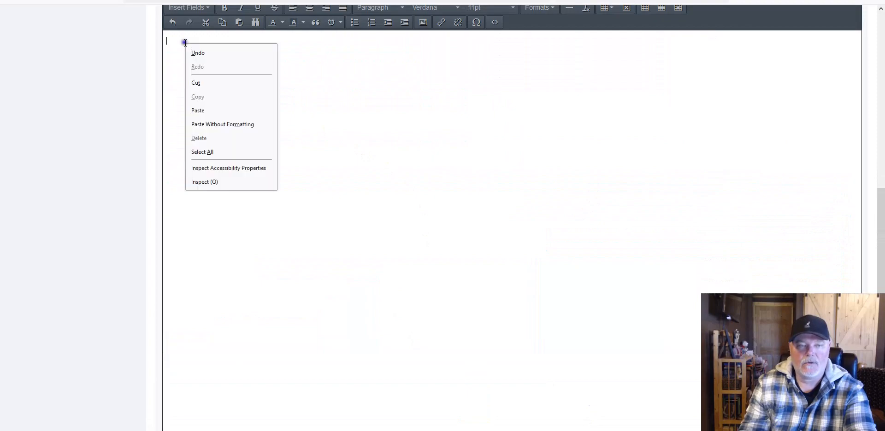
left_click(203, 111)
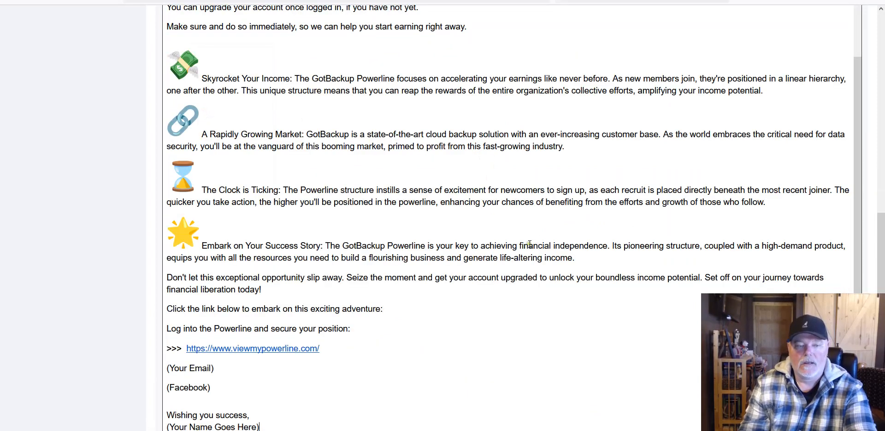
scroll(529, 245, "up", 2)
scroll(466, 198, "up", 4)
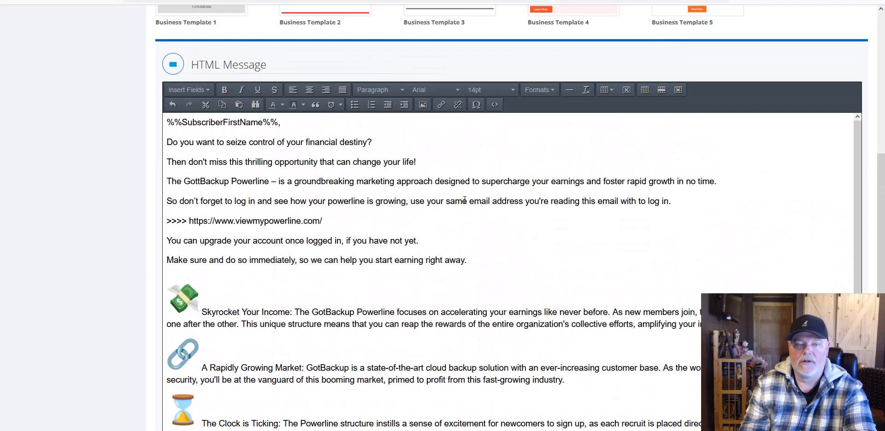
scroll(397, 206, "down", 5)
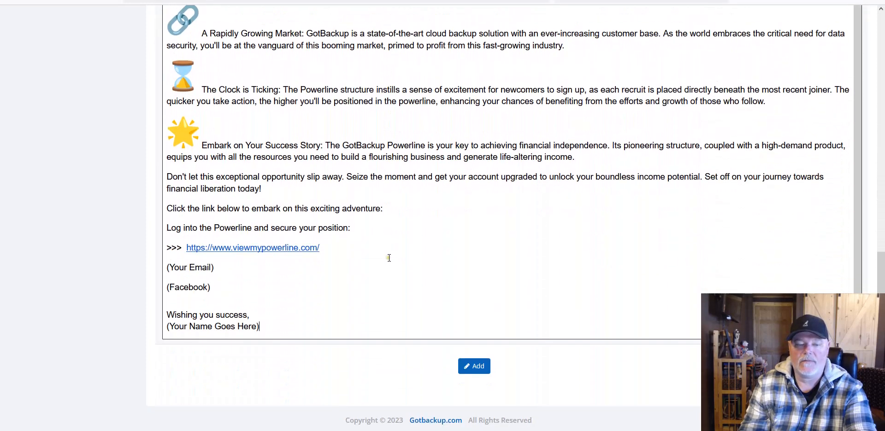
key("ctrl+Tab")
scroll(461, 206, "up", 9)
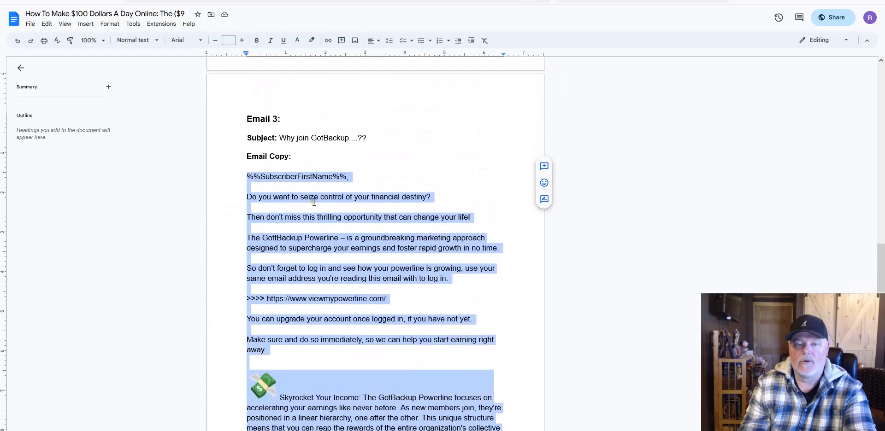
Step: Scroll through the Google Doc to review the Email 2 and Email 3 copy
scroll(461, 207, "down", 9)
scroll(387, 225, "down", 8)
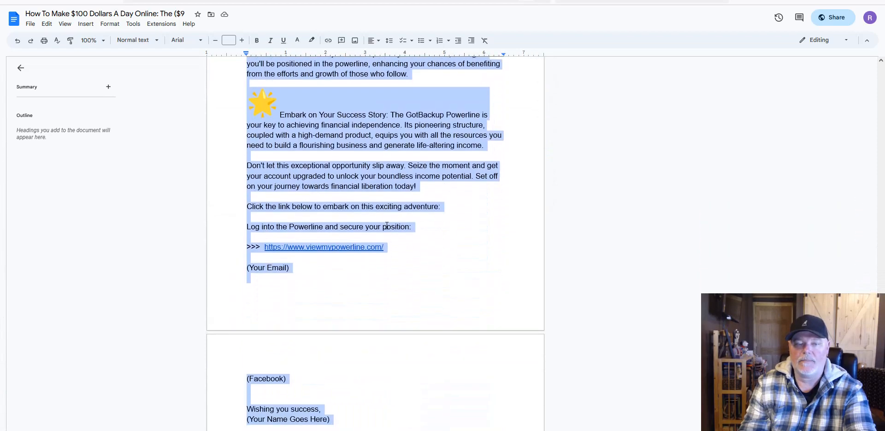
scroll(438, 203, "up", 6)
scroll(441, 206, "up", 15)
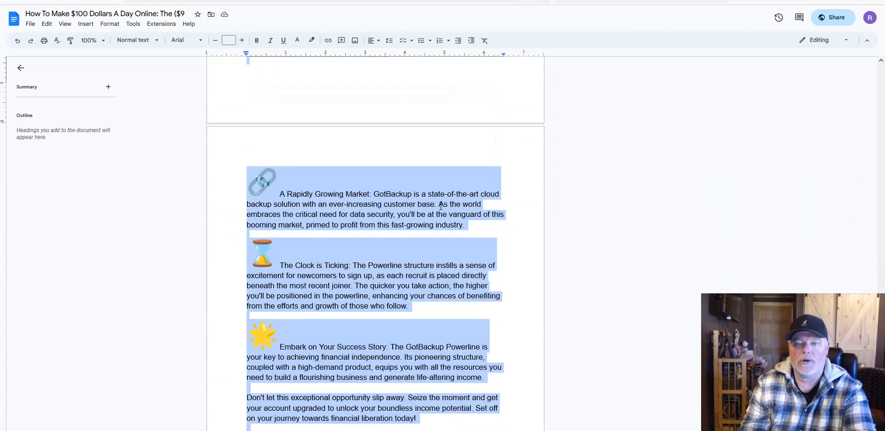
scroll(441, 206, "up", 3)
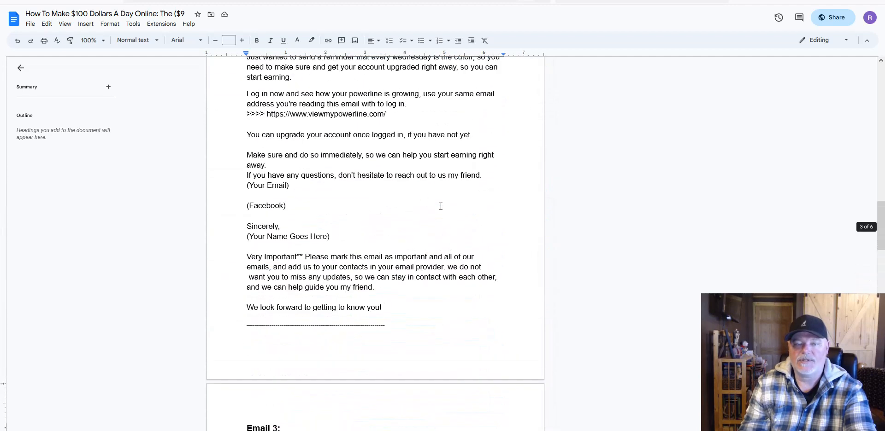
scroll(379, 151, "up", 2)
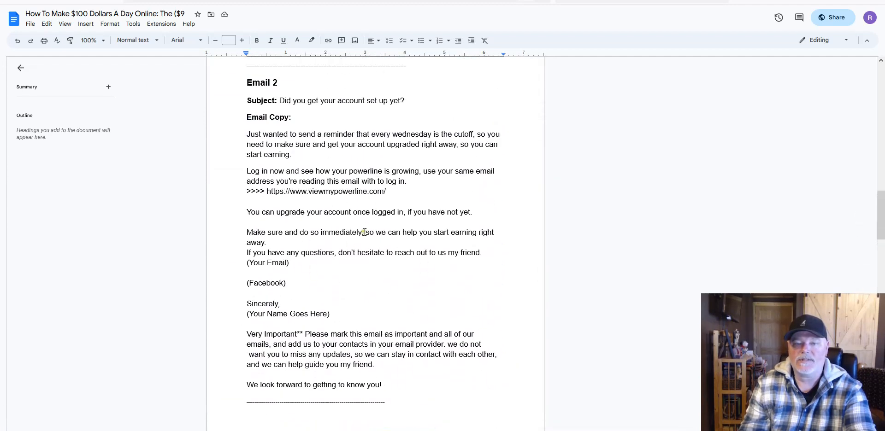
scroll(364, 232, "up", 9)
scroll(359, 206, "up", 5)
scroll(326, 236, "up", 3)
scroll(407, 231, "down", 12)
scroll(407, 232, "down", 18)
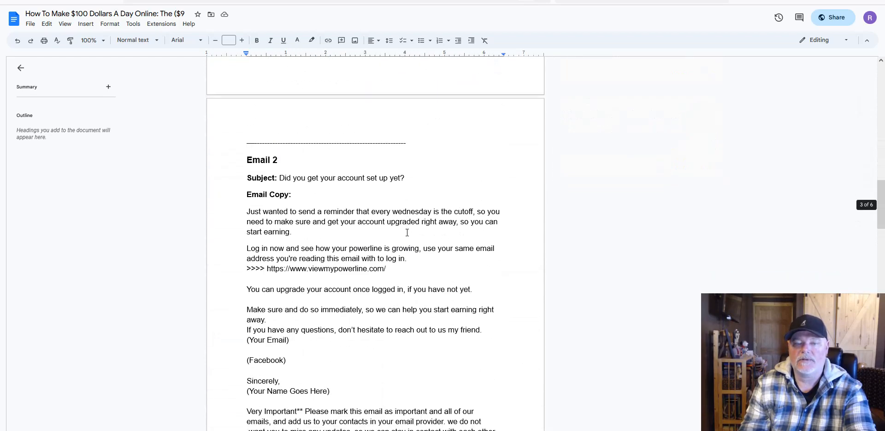
scroll(407, 232, "down", 9)
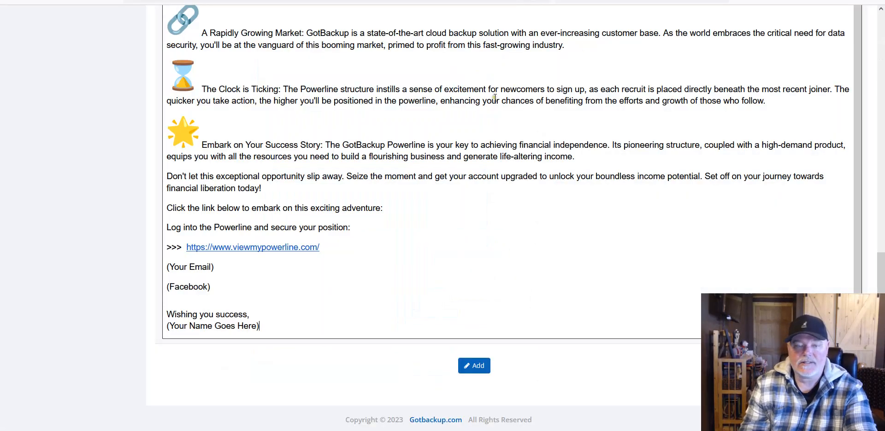
scroll(393, 265, "up", 2)
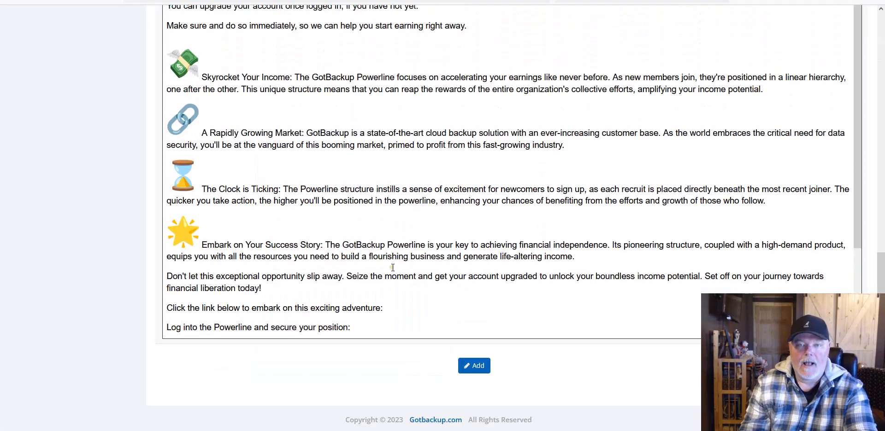
Step: Select the whole 'Why join GotBackup....??' body text, from the first line to the end
scroll(483, 227, "up", 4)
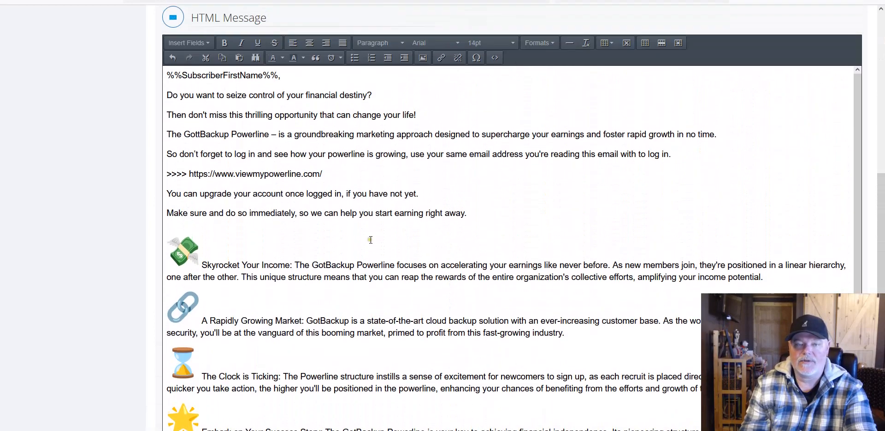
scroll(371, 240, "up", 5)
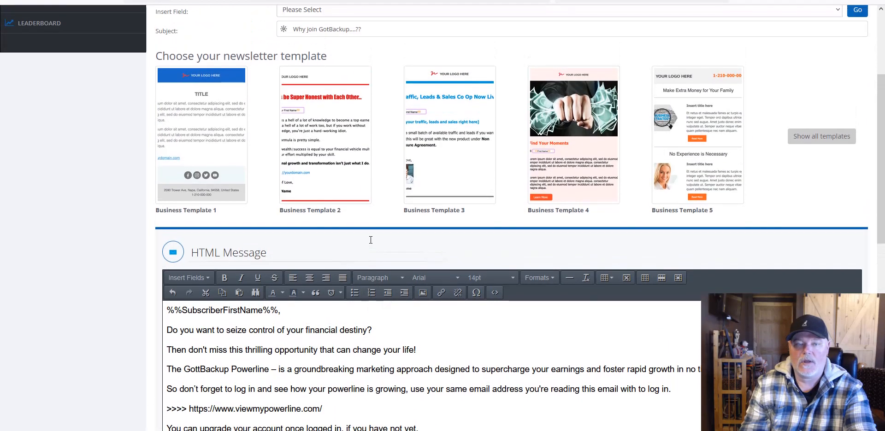
scroll(370, 239, "down", 6)
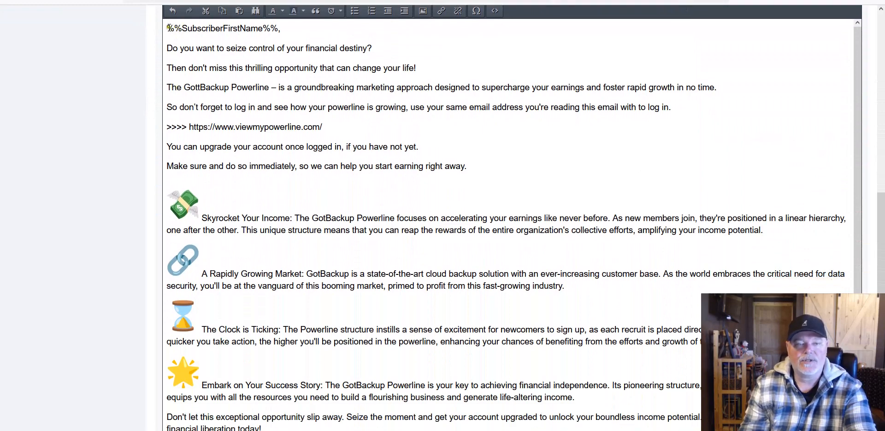
left_click_drag(167, 29, 313, 379)
scroll(589, 231, "up", 2)
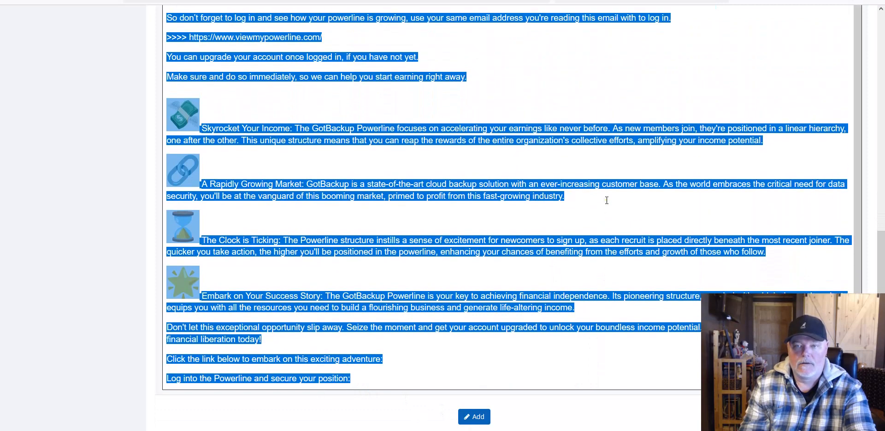
scroll(565, 73, "up", 5)
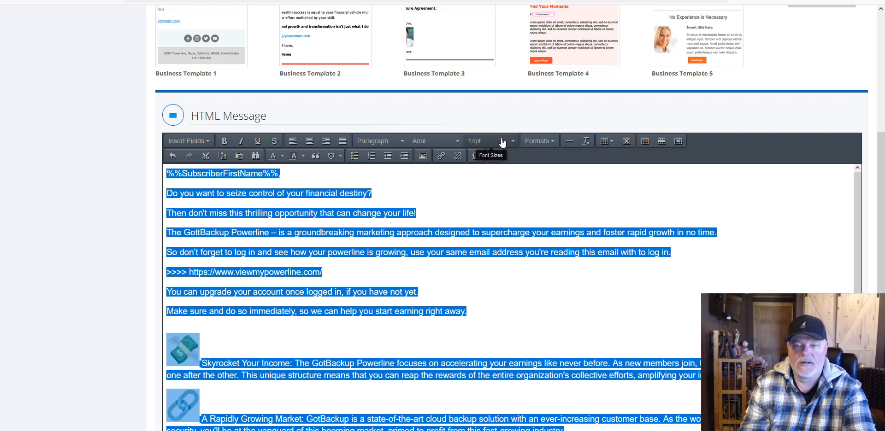
scroll(499, 217, "down", 2)
scroll(499, 217, "up", 1)
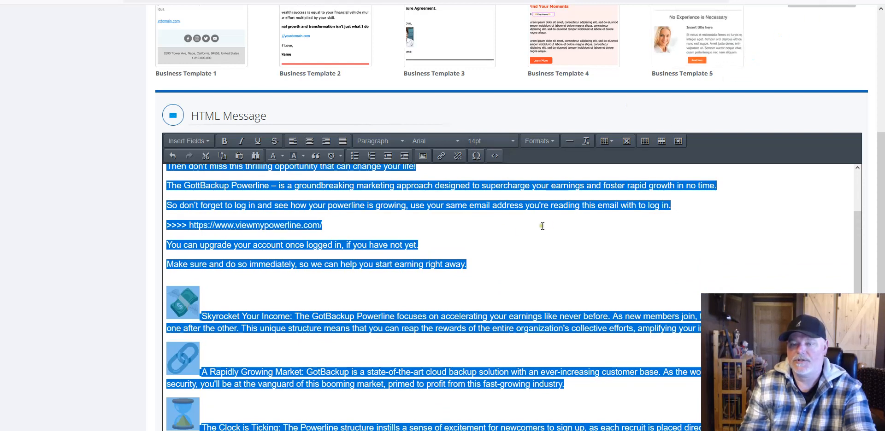
scroll(523, 229, "up", 2)
Step: Clear the body selection and adjust the spacing between the paragraphs near the greeting
left_click(423, 203)
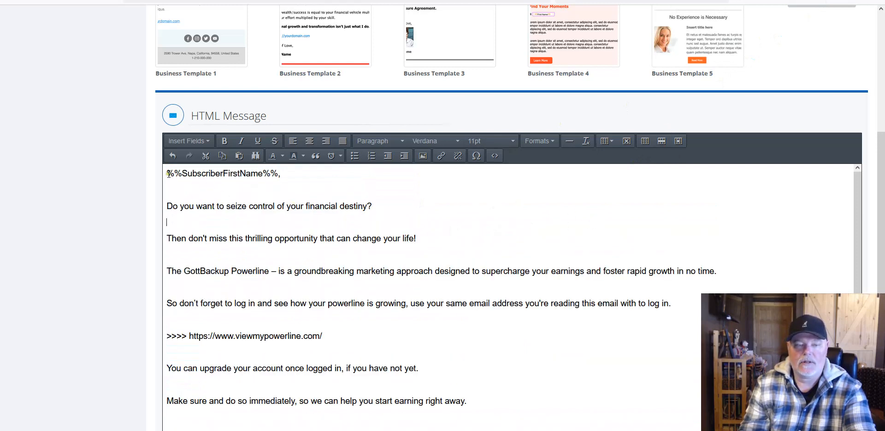
left_click_drag(168, 174, 286, 183)
left_click(486, 204)
scroll(651, 222, "up", 5)
scroll(651, 222, "up", 1)
scroll(441, 216, "down", 8)
scroll(441, 216, "up", 3)
left_click_drag(883, 192, 883, 276)
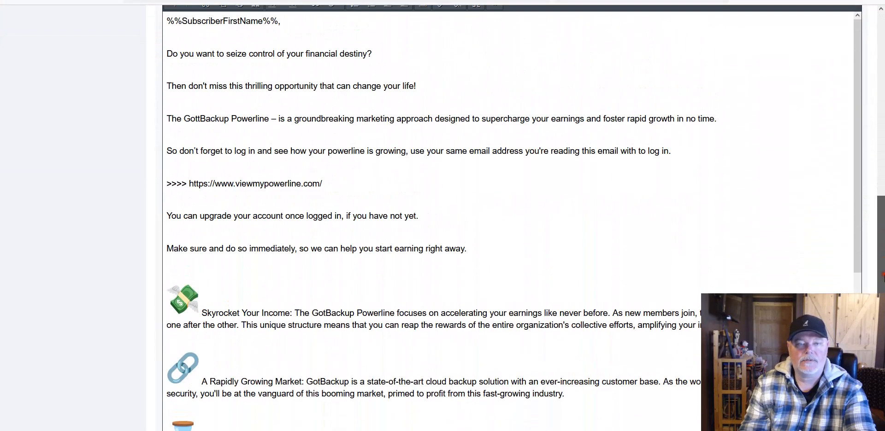
scroll(604, 147, "up", 2)
left_click(604, 147)
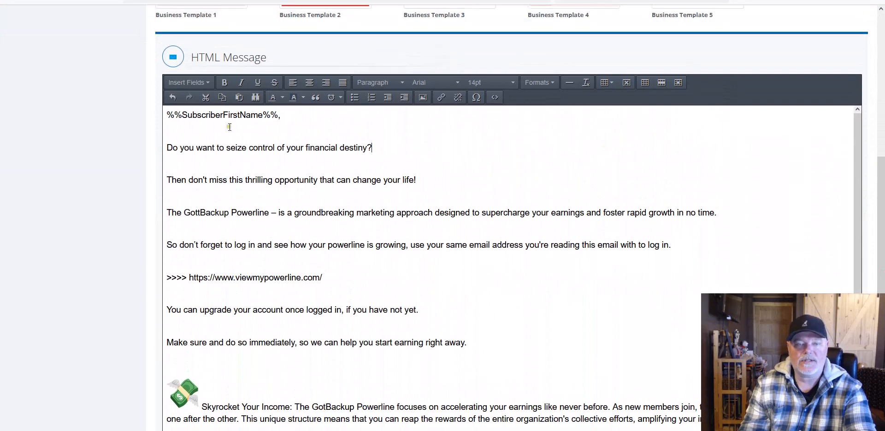
scroll(633, 172, "up", 4)
scroll(519, 201, "down", 5)
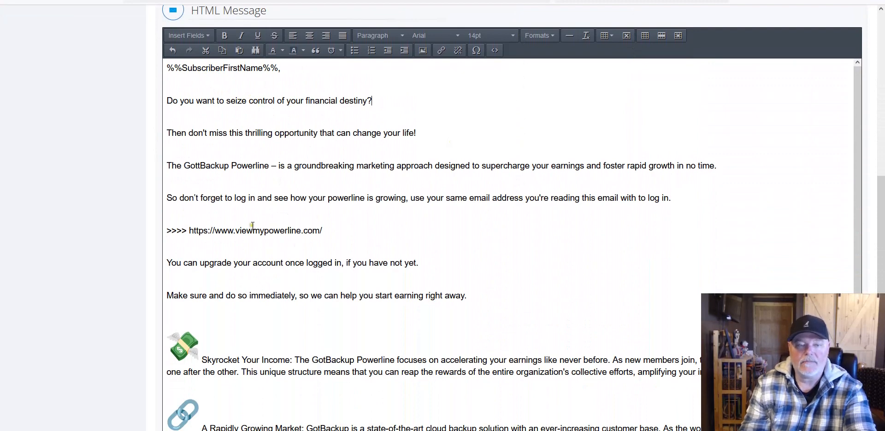
left_click_drag(324, 232, 194, 231)
left_click(20, 0)
left_click(26, 14)
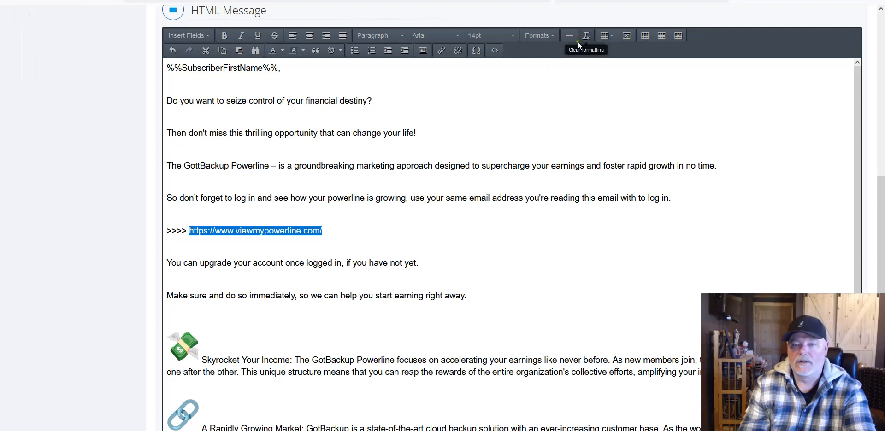
left_click(441, 51)
right_click(423, 183)
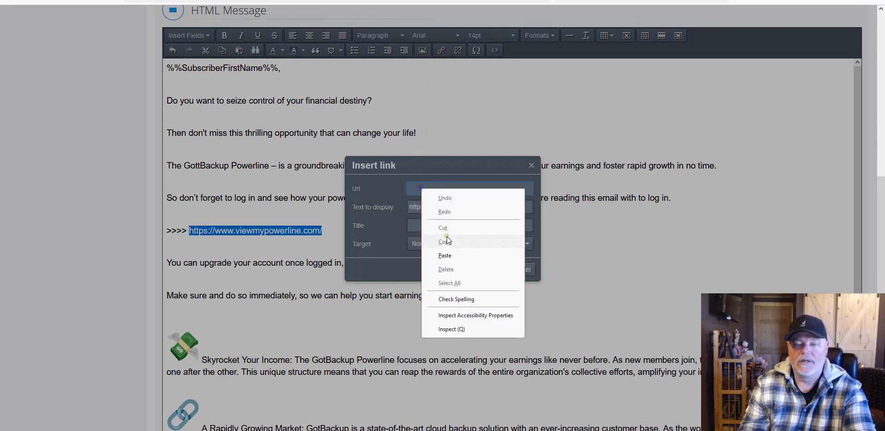
left_click(442, 250)
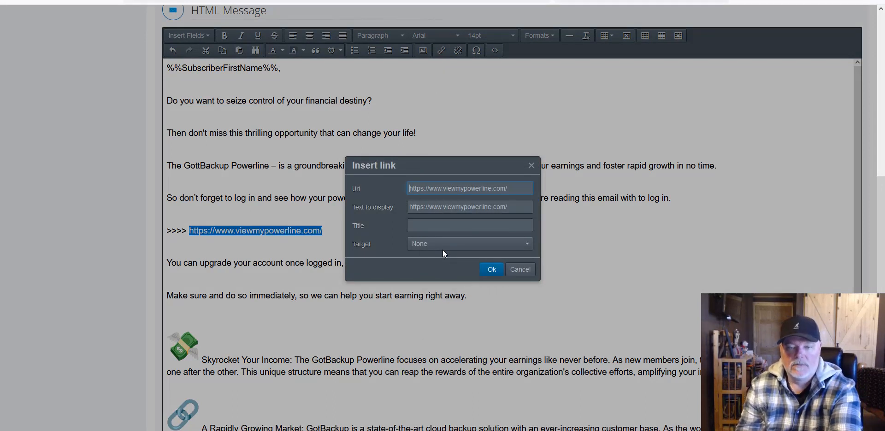
left_click(491, 269)
left_click(378, 198)
scroll(379, 197, "down", 4)
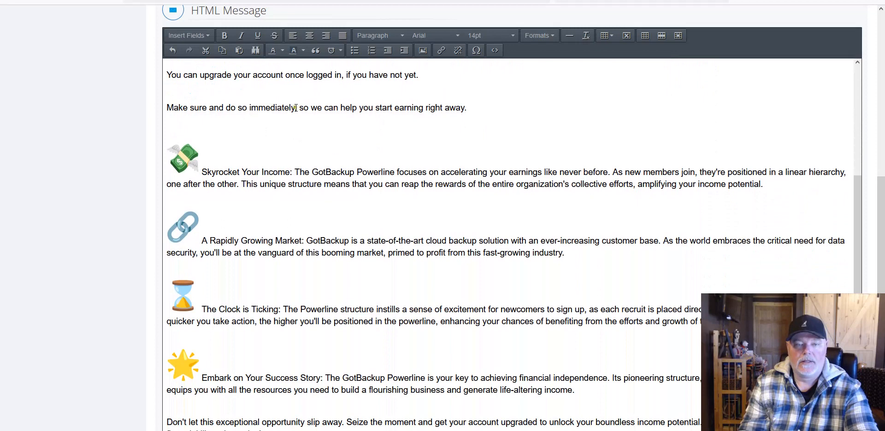
Step: Make the phrase 'Make sure and do so immediately' bold
left_click_drag(293, 107, 166, 107)
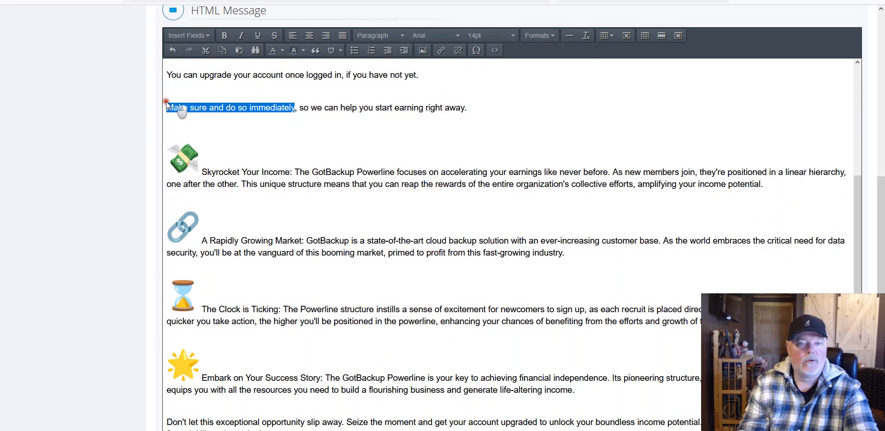
left_click(224, 35)
left_click(328, 117)
Step: Italicize the rest of that sentence and review the message
left_click_drag(310, 105, 487, 118)
left_click(246, 40)
left_click(420, 121)
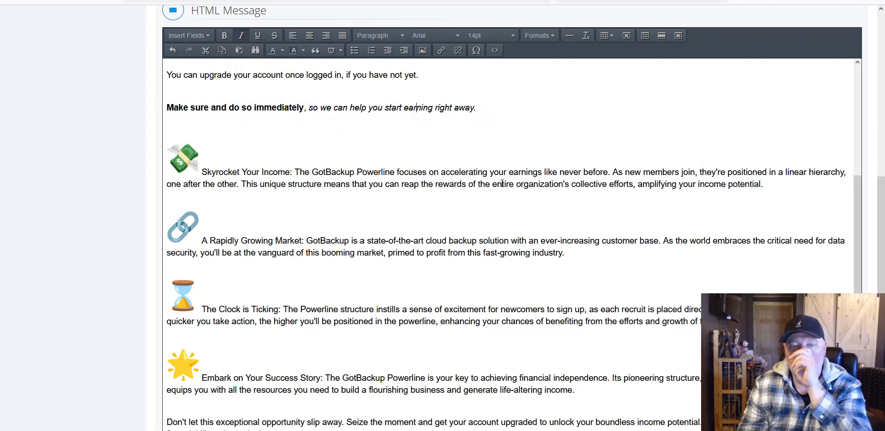
scroll(501, 183, "down", 1)
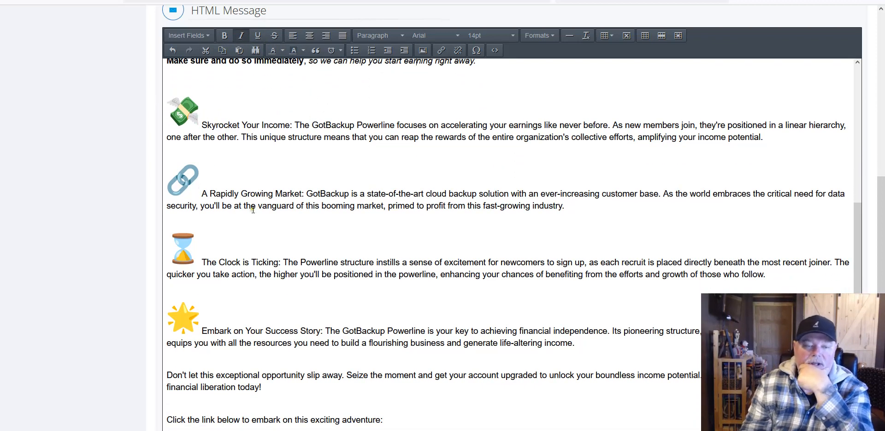
scroll(397, 214, "down", 2)
scroll(465, 193, "down", 1)
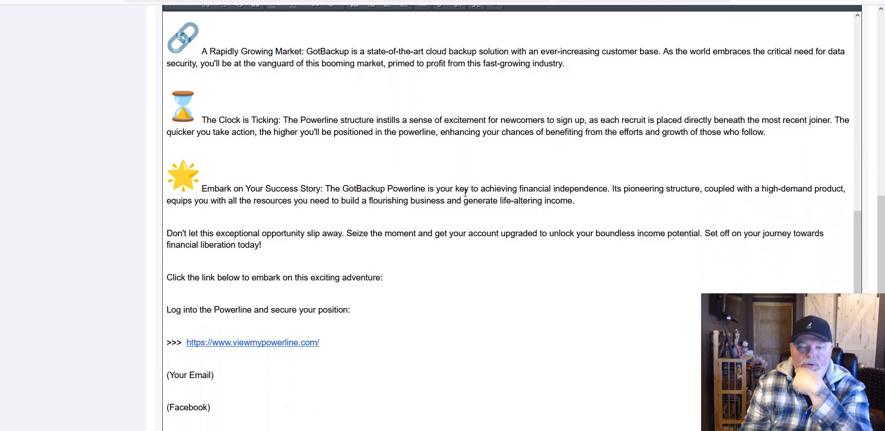
scroll(465, 193, "up", 4)
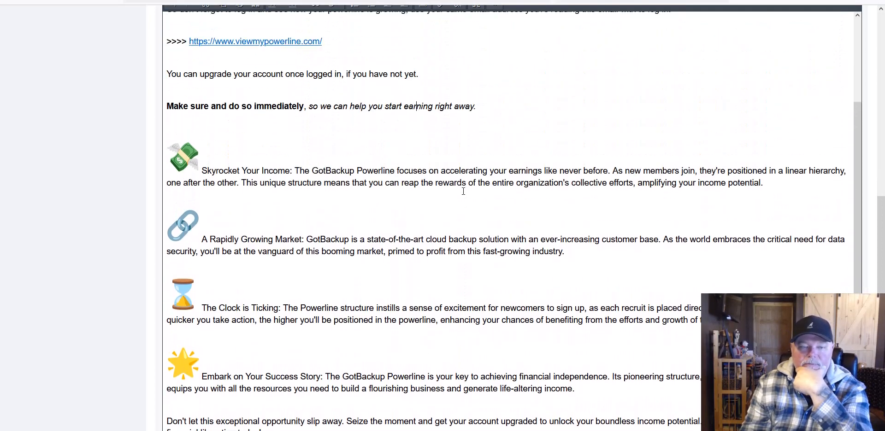
scroll(463, 191, "up", 2)
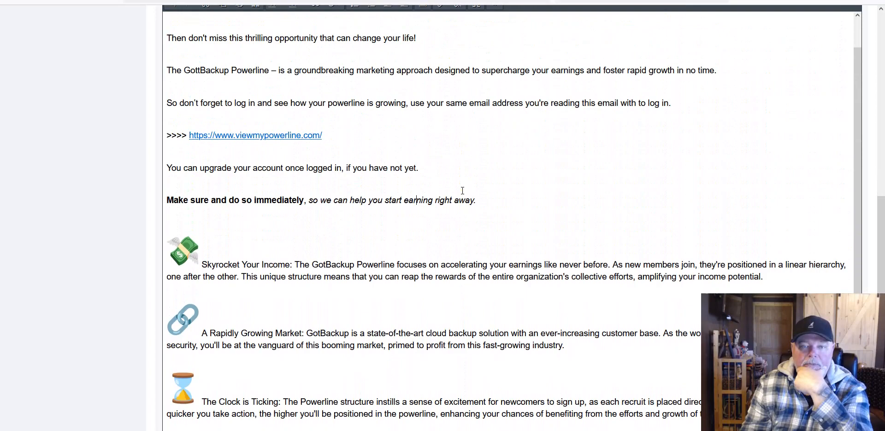
scroll(463, 190, "up", 1)
scroll(462, 190, "down", 7)
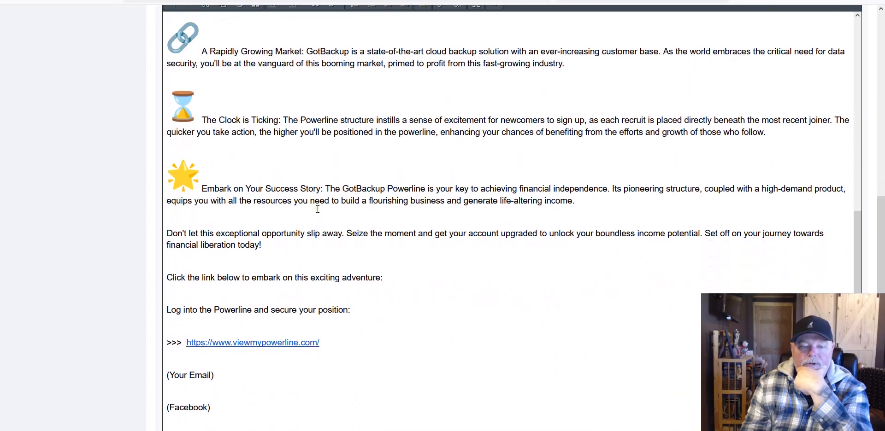
scroll(423, 190, "down", 1)
scroll(423, 190, "up", 5)
scroll(425, 189, "down", 3)
scroll(424, 188, "down", 2)
Step: Delete the viewmypowerline URL after >>> and bring back the Google Docs email copy
left_click_drag(323, 295, 185, 295)
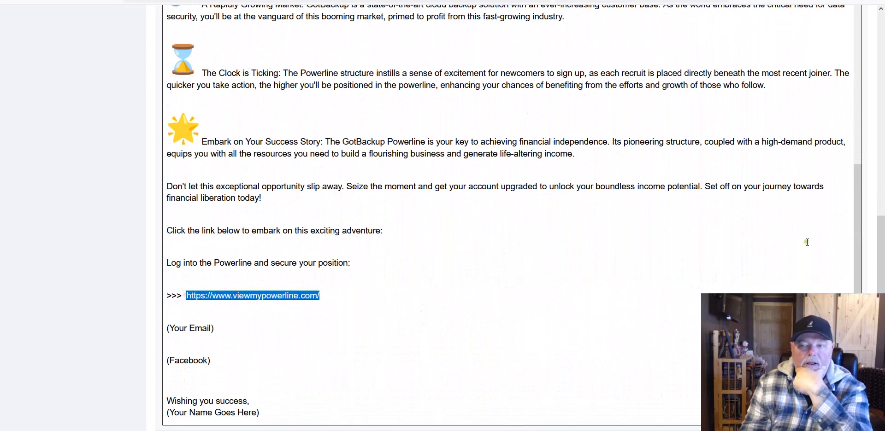
left_click_drag(883, 241, 883, 210)
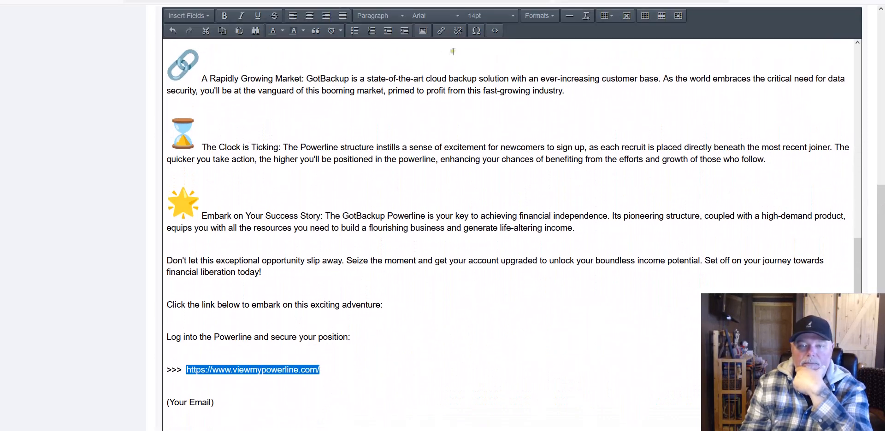
left_click(327, 335)
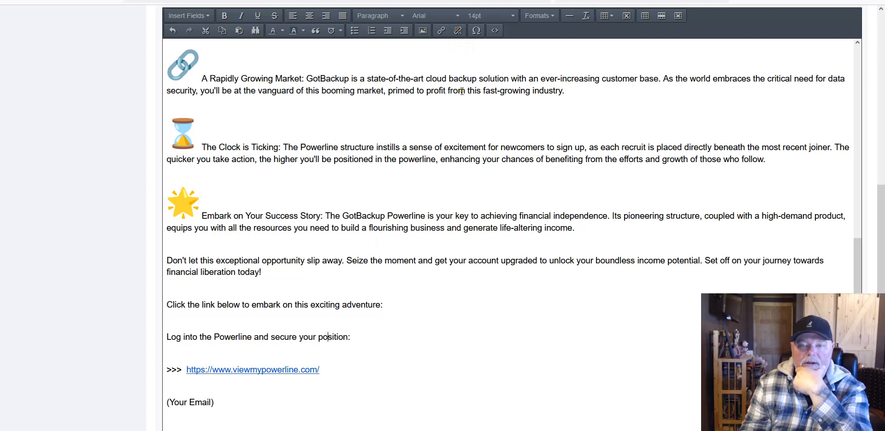
left_click_drag(324, 370, 188, 372)
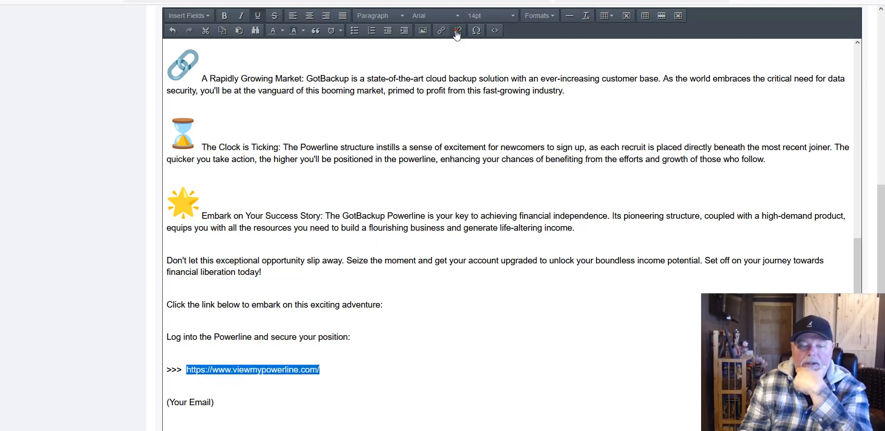
left_click(359, 340)
left_click_drag(319, 369, 186, 371)
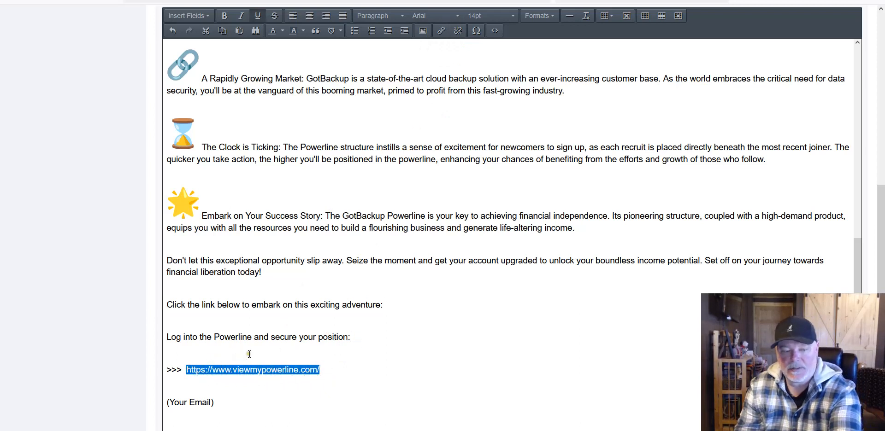
key("BackSpace")
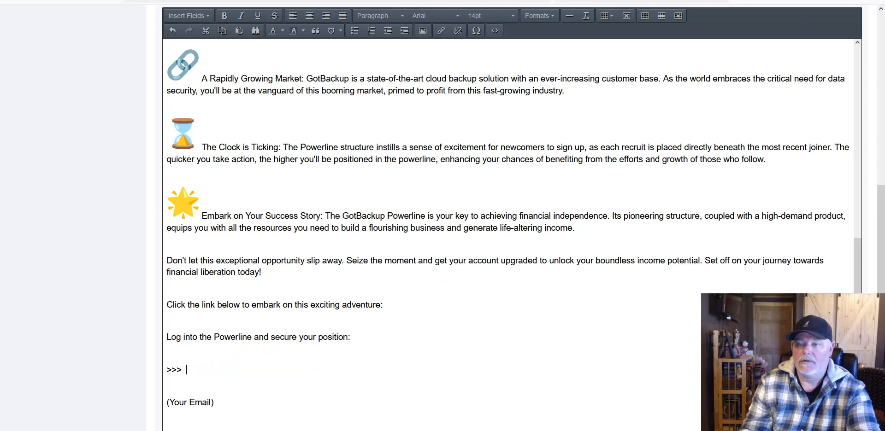
left_click(756, 1)
left_click(441, 280)
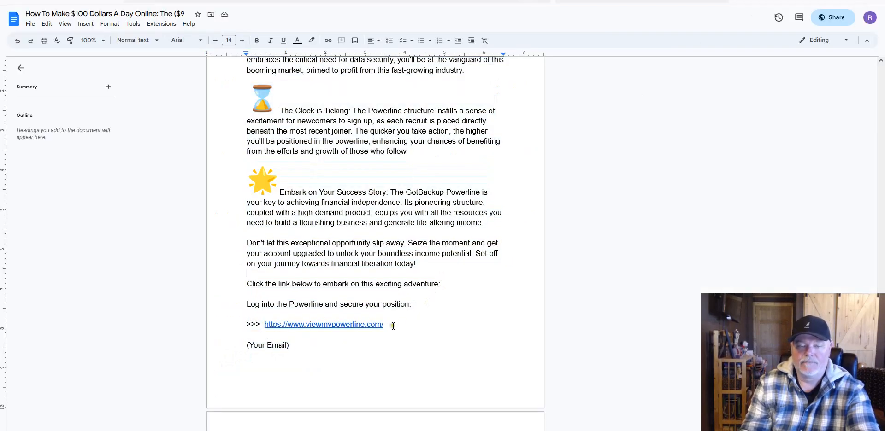
scroll(373, 258, "up", 10)
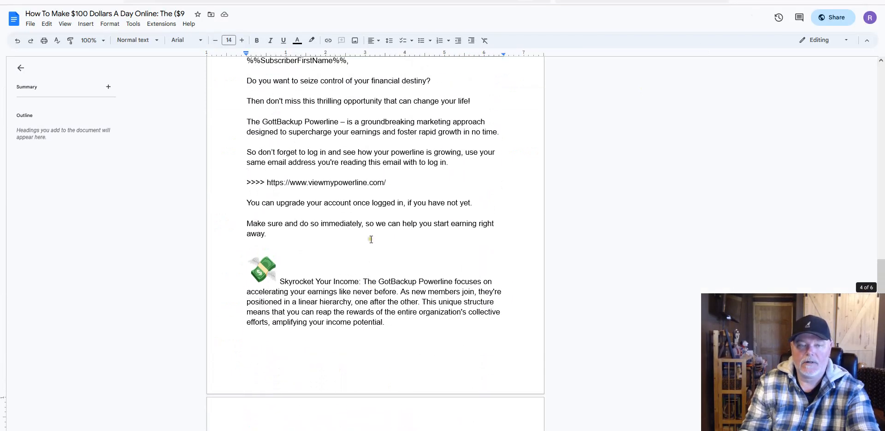
left_click_drag(387, 222, 269, 224)
right_click(300, 221)
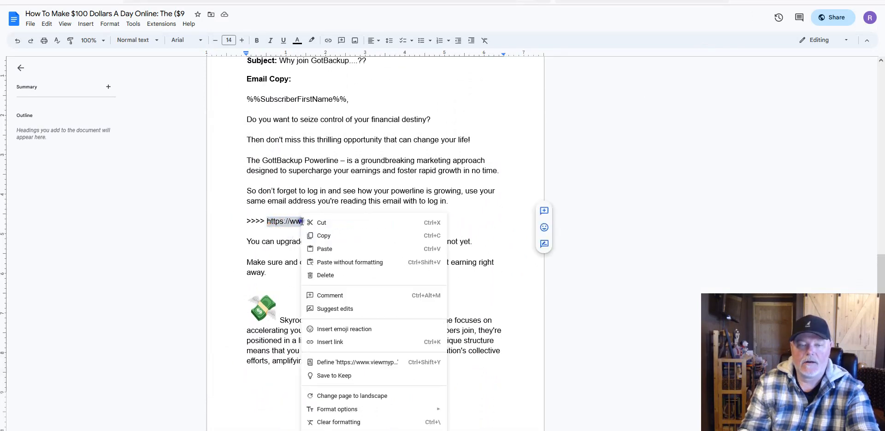
left_click(330, 235)
scroll(373, 244, "down", 12)
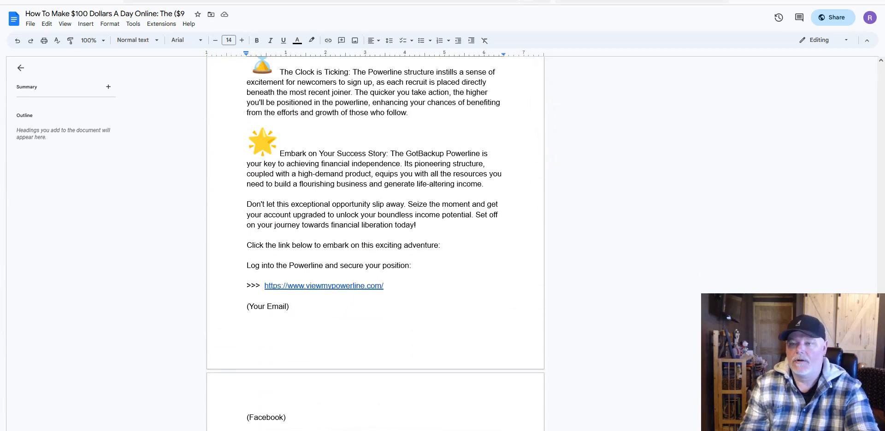
key("ctrl+Tab")
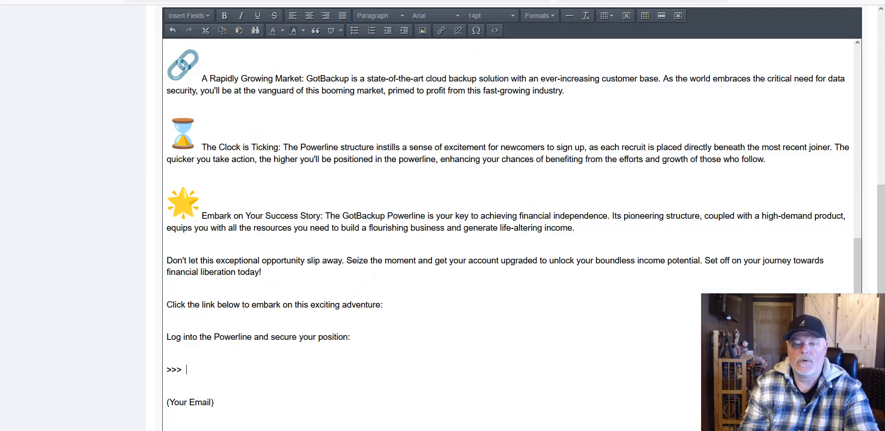
right_click(231, 371)
left_click(265, 303)
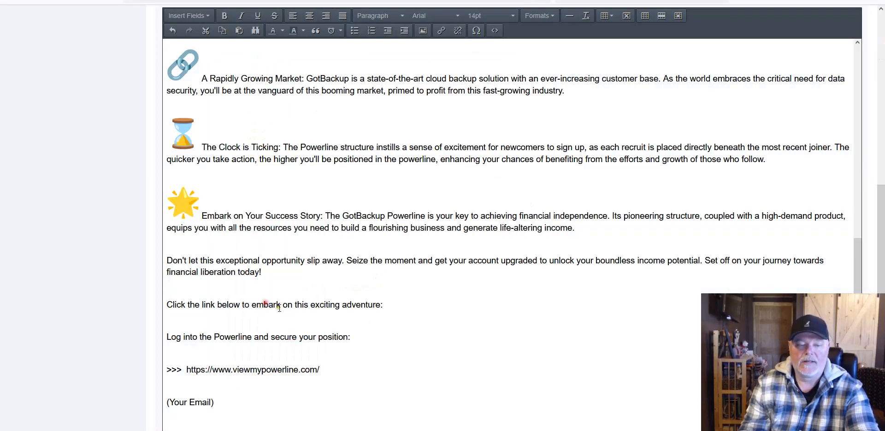
left_click_drag(321, 370, 189, 371)
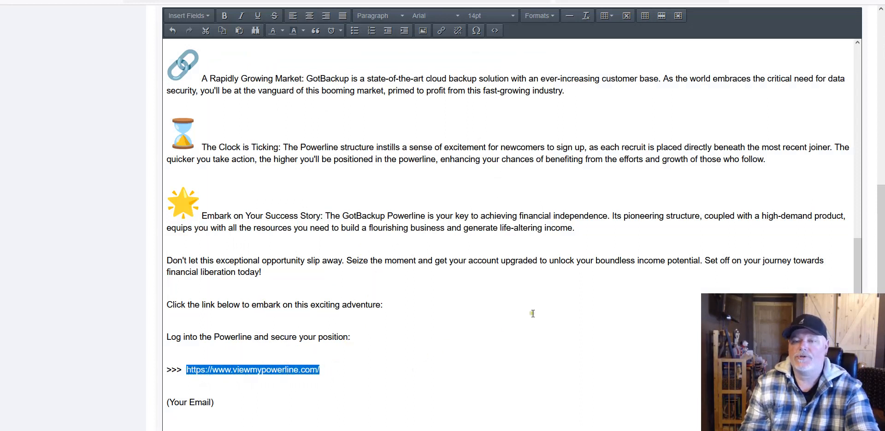
left_click(442, 31)
right_click(423, 189)
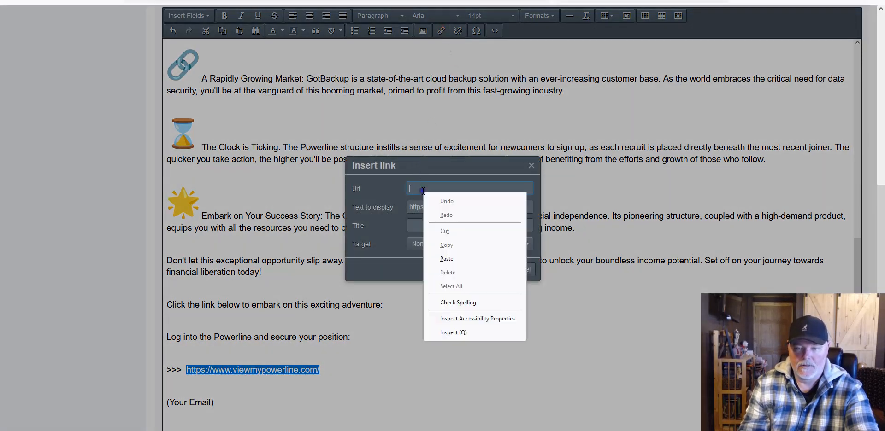
left_click(442, 259)
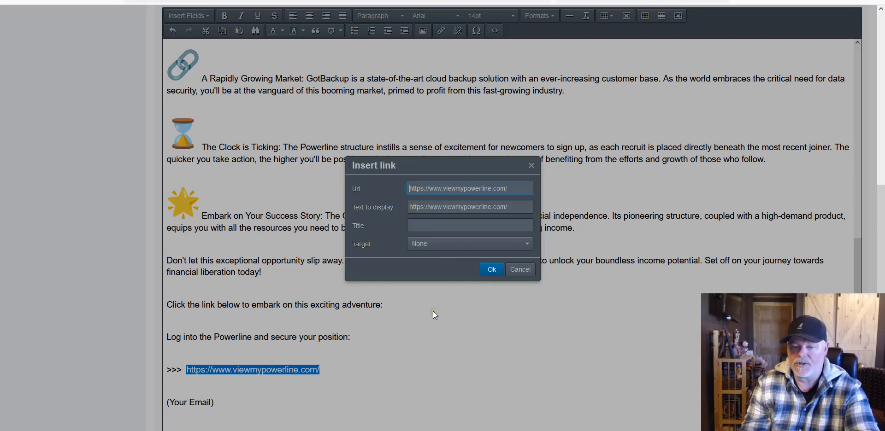
left_click(491, 270)
left_click(309, 337)
scroll(322, 323, "down", 2)
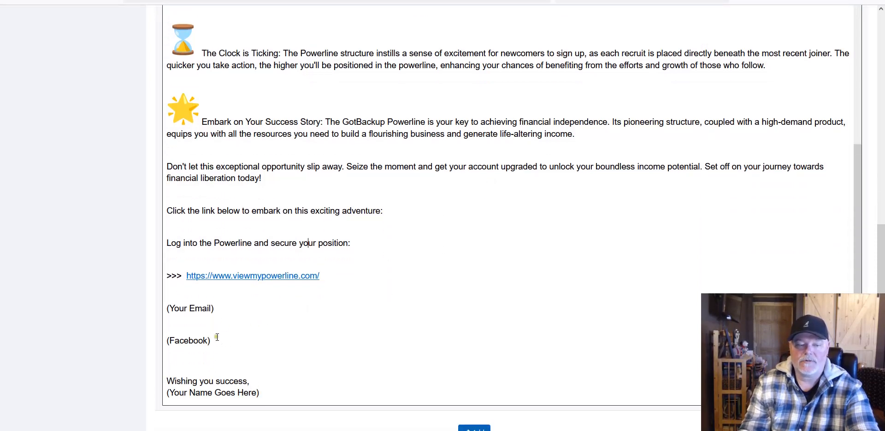
Step: Delete the (Your Email) and (Facebook) lines and type the sender's names
left_click_drag(219, 341, 160, 302)
key("BackSpace")
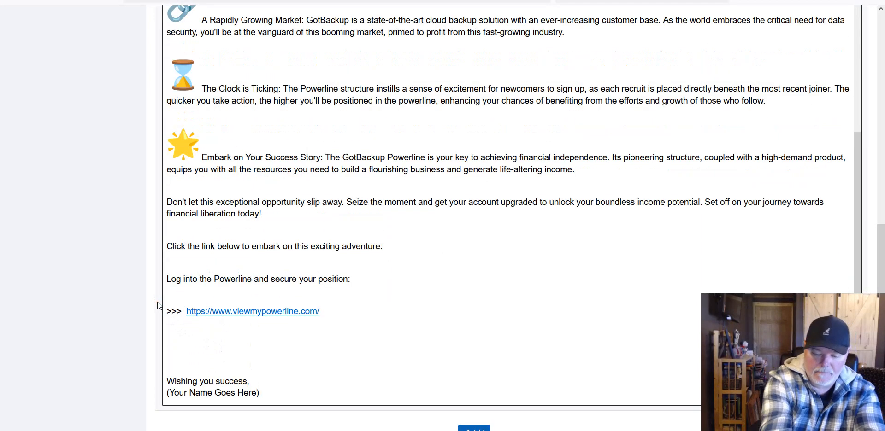
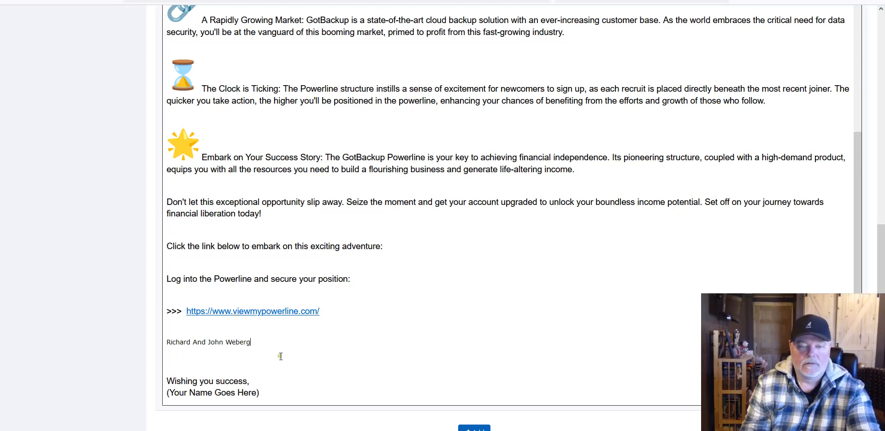
Step: Set the typed sender's names to 14pt
left_click_drag(259, 392, 171, 393)
left_click(252, 344)
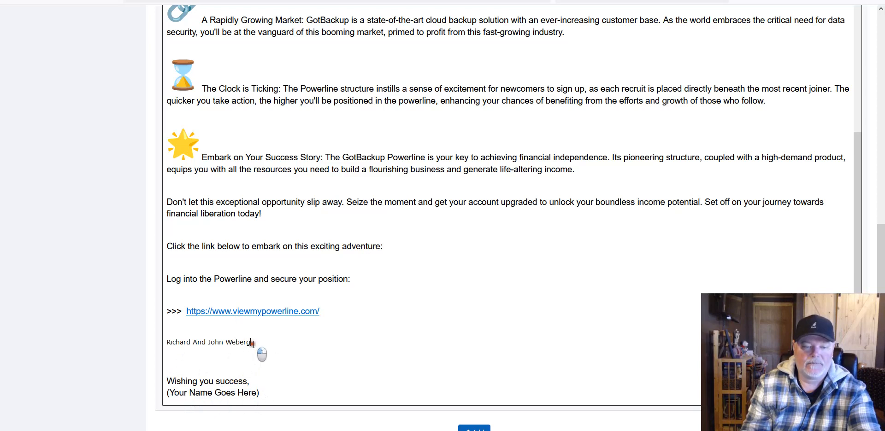
left_click_drag(253, 343, 157, 341)
scroll(881, 253, "up", 2)
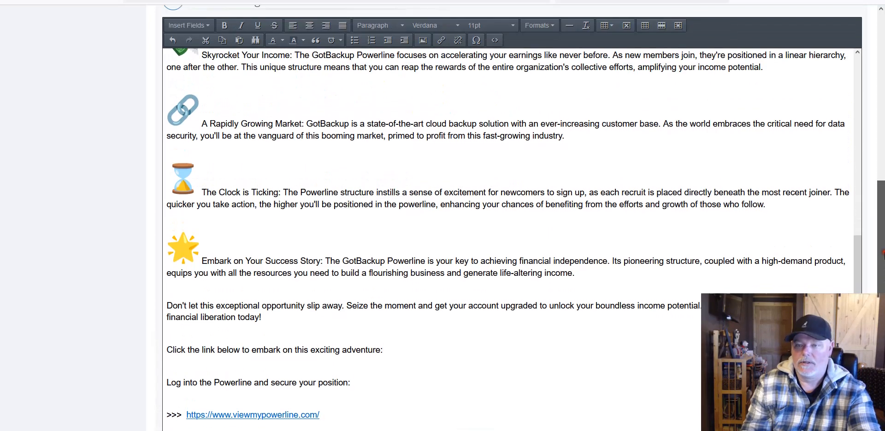
scroll(881, 252, "up", 1)
left_click(491, 46)
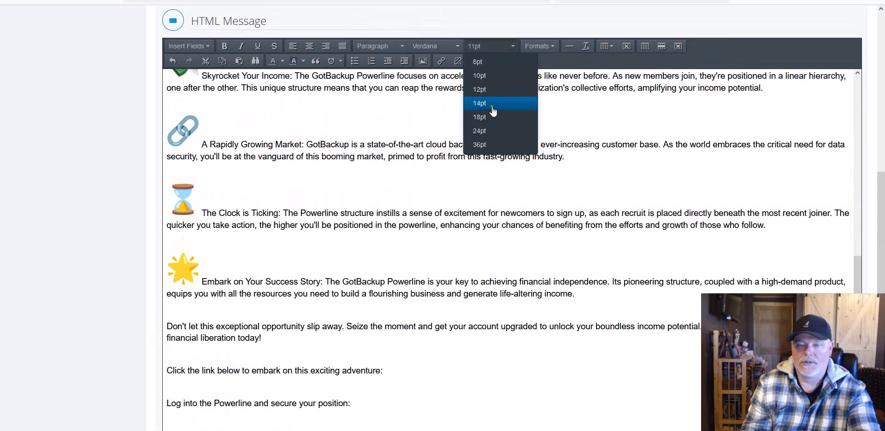
left_click(492, 104)
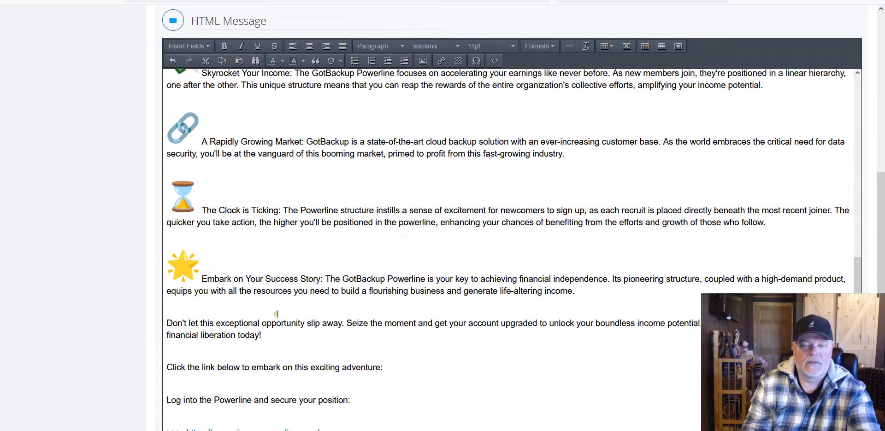
scroll(281, 307, "down", 4)
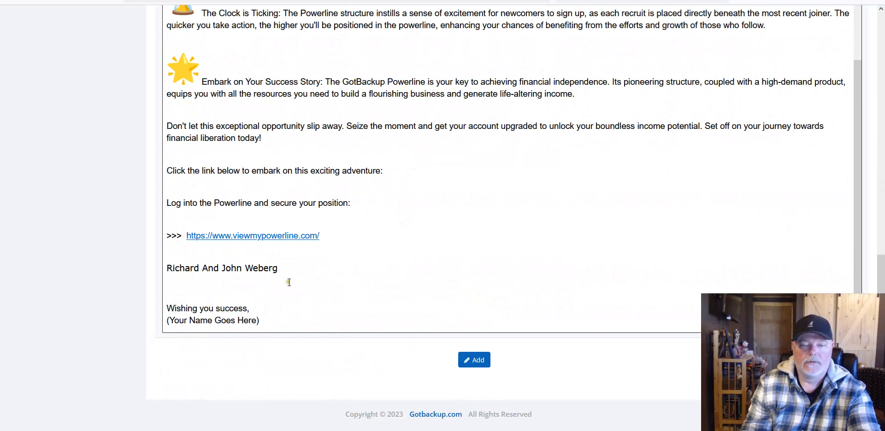
Step: Move the names into place, replacing the (Your Name Goes Here) placeholder
left_click_drag(290, 279, 162, 264)
right_click(184, 262)
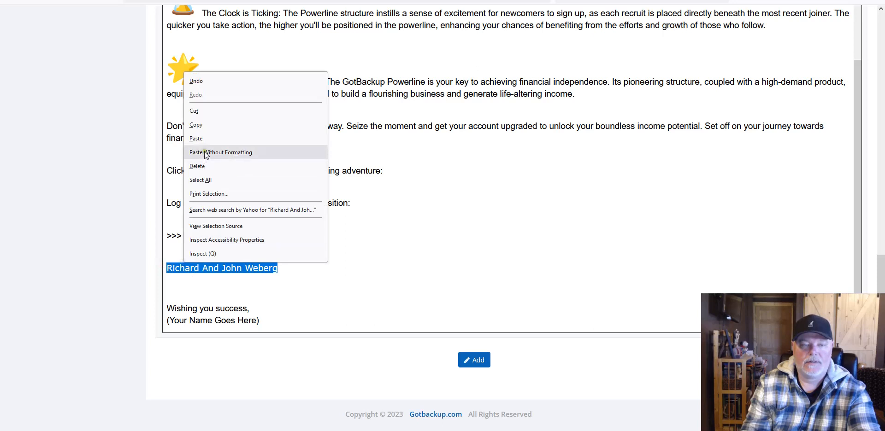
left_click(200, 123)
key("BackSpace")
key("BackSpace")
key("BackSpace")
left_click(273, 325)
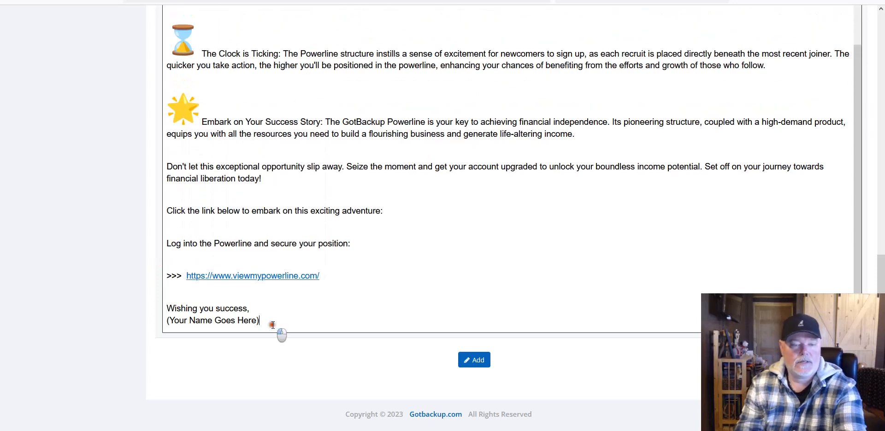
left_click_drag(273, 325, 167, 337)
right_click(195, 318)
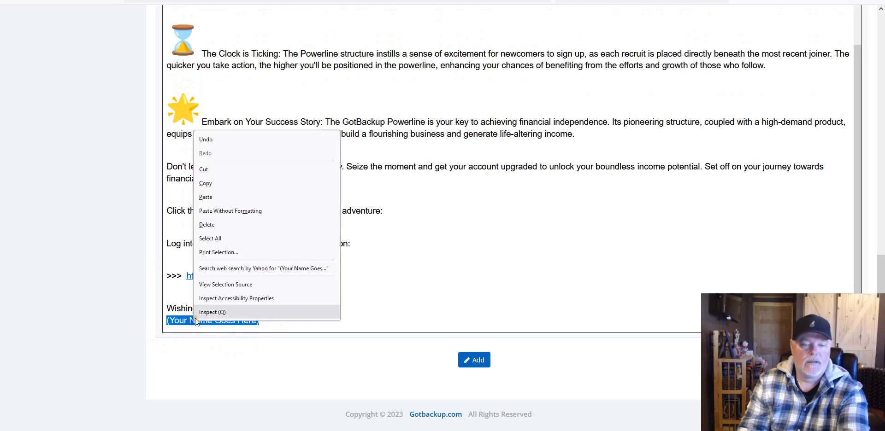
left_click(206, 197)
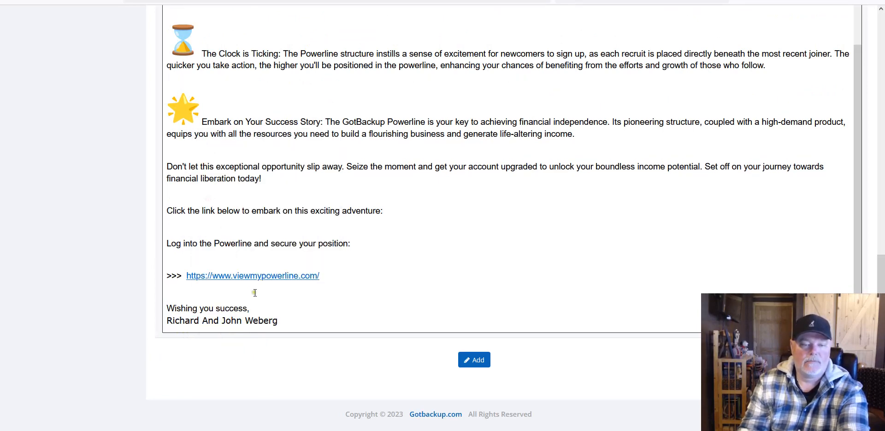
Step: Enter the sender's email address above 'Wishing you success,' and size it 14pt
left_click(187, 296)
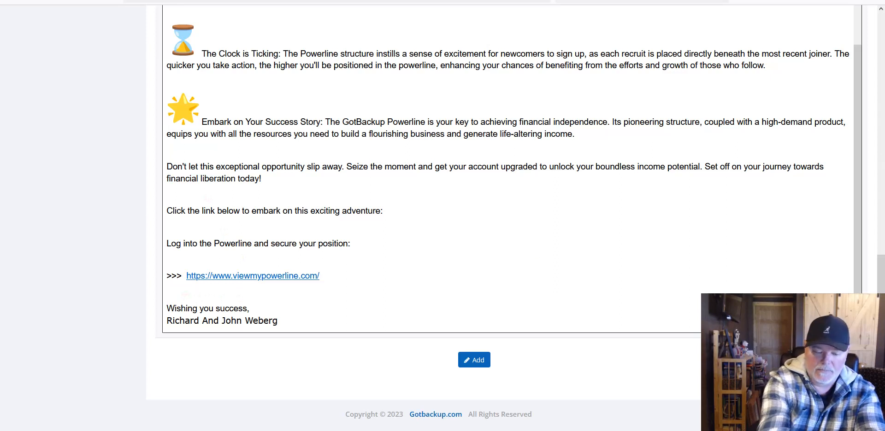
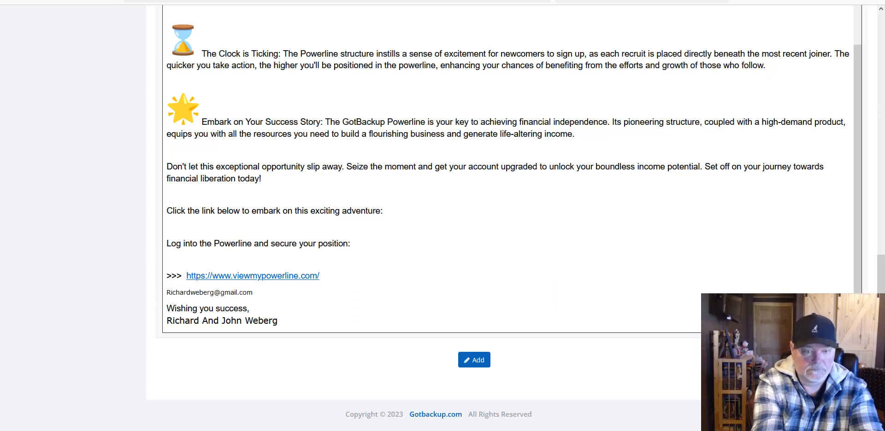
key("Return")
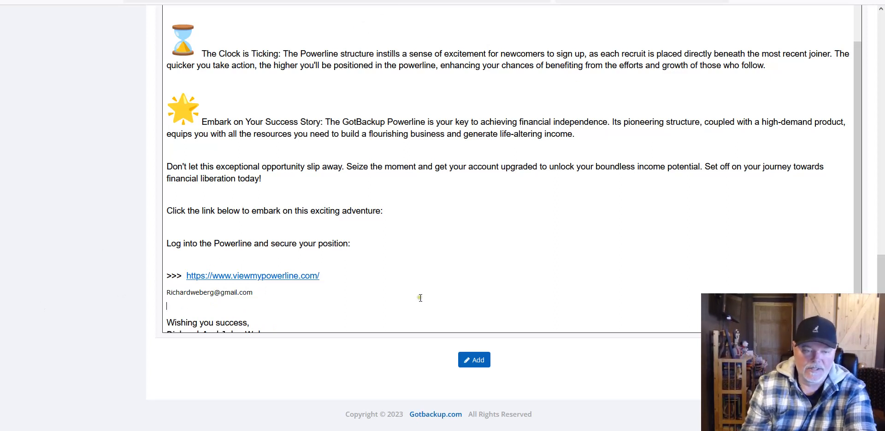
scroll(421, 298, "down", 1)
left_click_drag(164, 292, 153, 285)
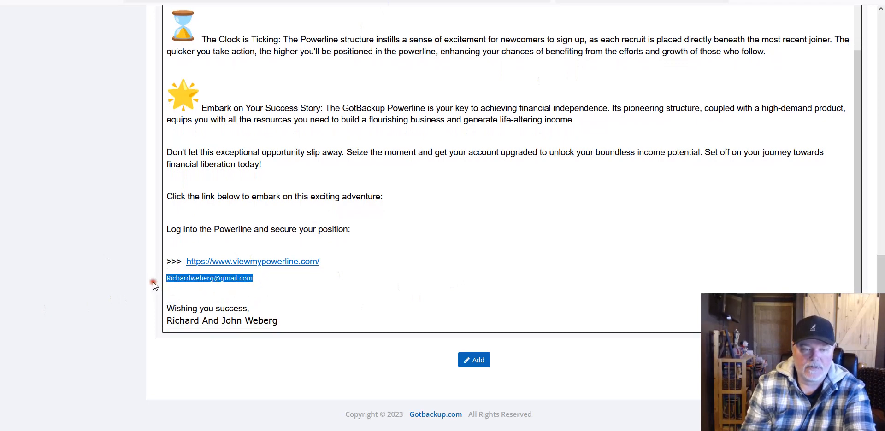
scroll(153, 285, "up", 5)
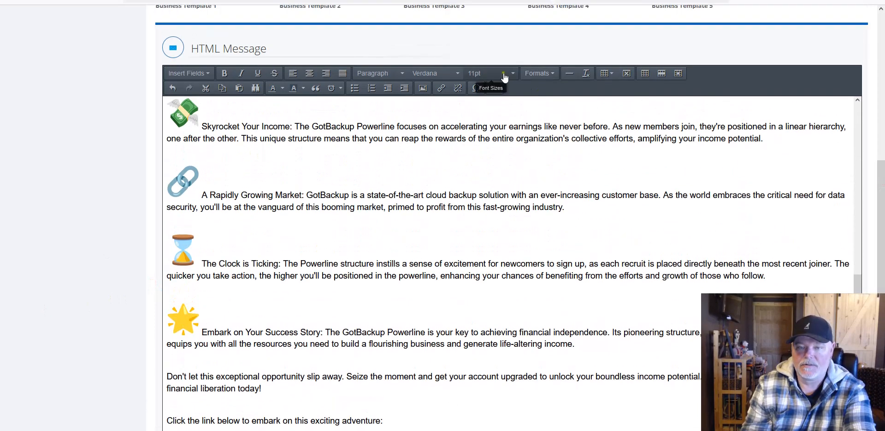
left_click(505, 77)
left_click(482, 132)
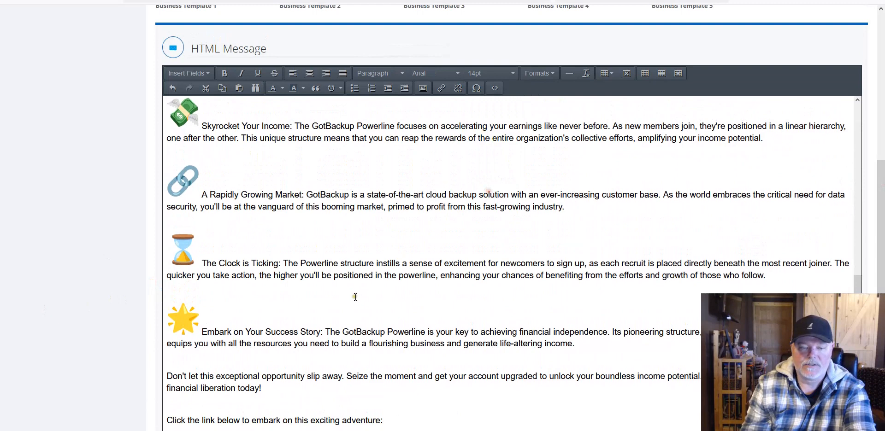
scroll(355, 297, "down", 5)
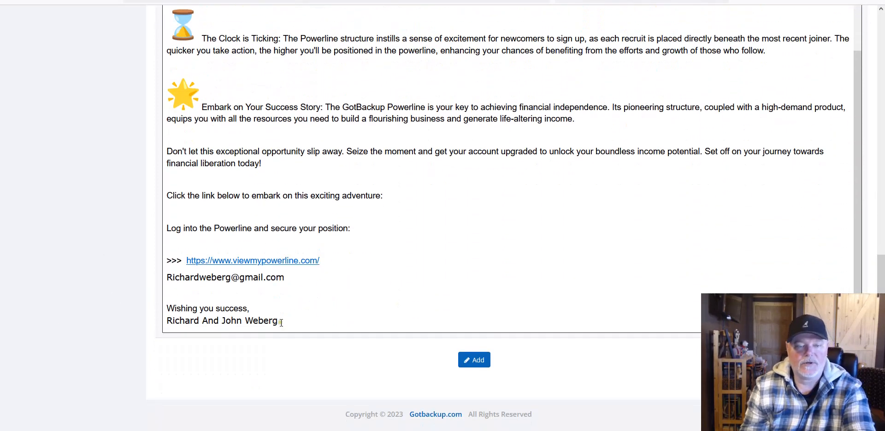
Step: Set the 'Wishing you success,' closing line to 14pt to match the body
left_click(266, 309)
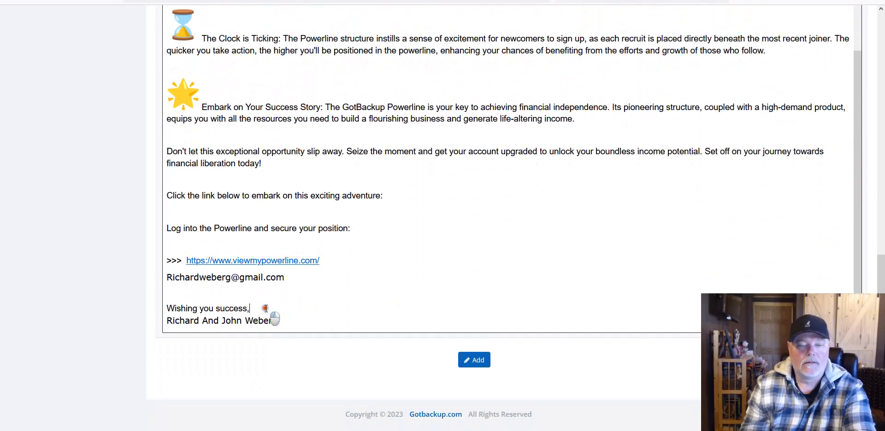
left_click_drag(266, 308, 154, 298)
left_click_drag(881, 274, 881, 186)
left_click(509, 49)
left_click(487, 107)
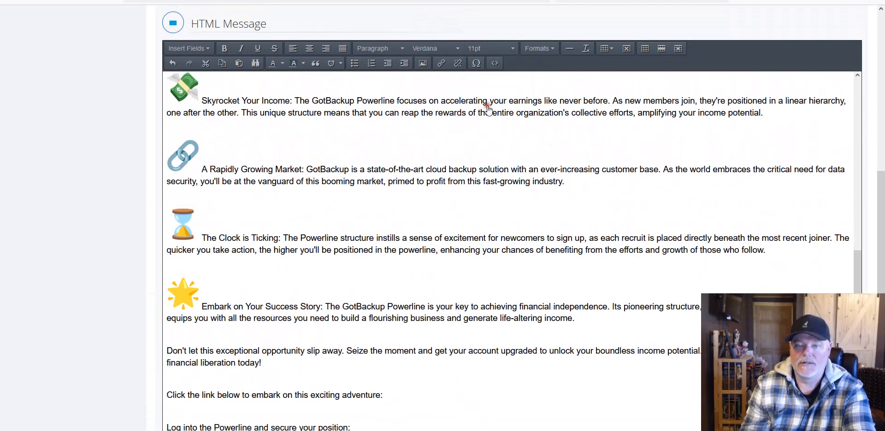
scroll(444, 236, "down", 5)
left_click(375, 233)
left_click(251, 308)
left_click_drag(251, 309, 159, 295)
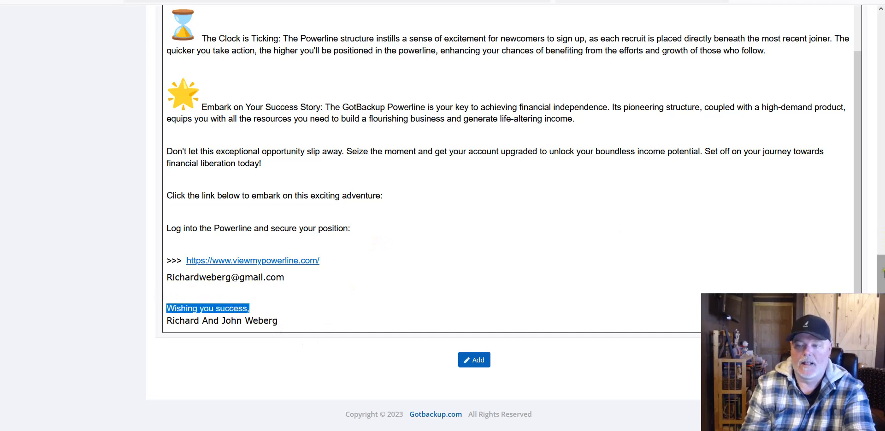
scroll(883, 232, "up", 5)
left_click(499, 90)
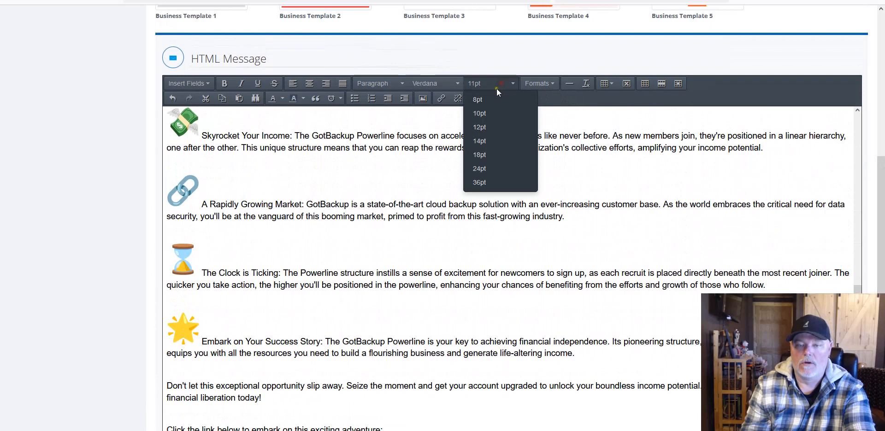
left_click(483, 143)
left_click(398, 220)
scroll(383, 242, "down", 5)
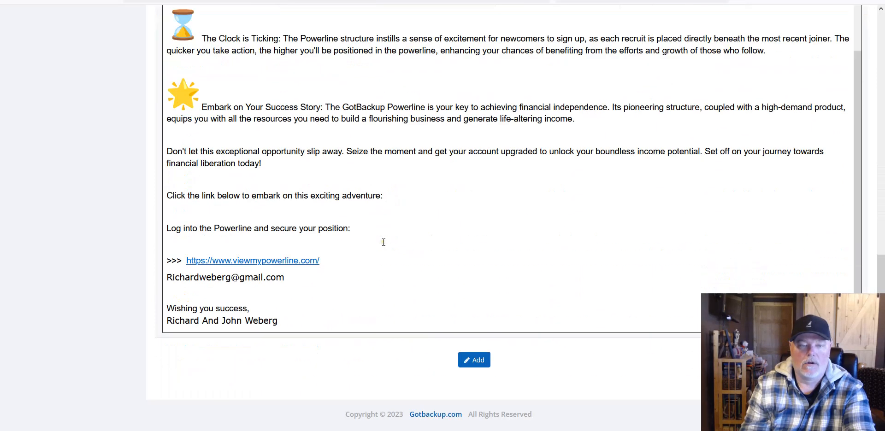
Step: Change the Send After delay from 1 to 2 days
scroll(475, 281, "up", 1)
scroll(475, 281, "up", 5)
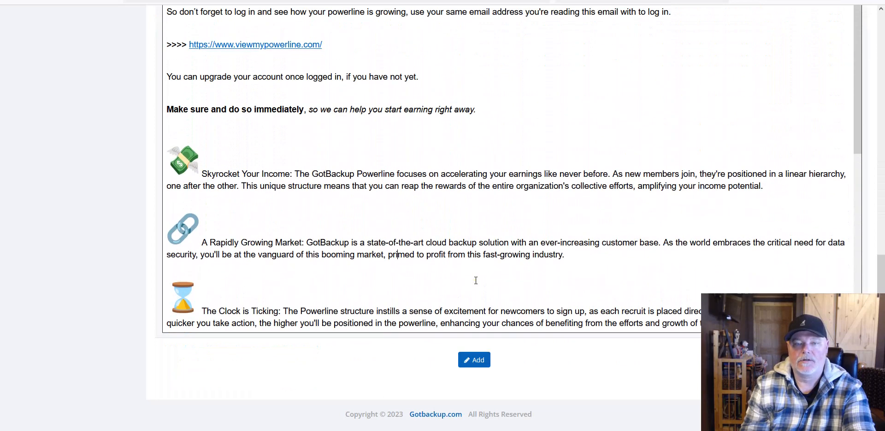
scroll(451, 259, "up", 5)
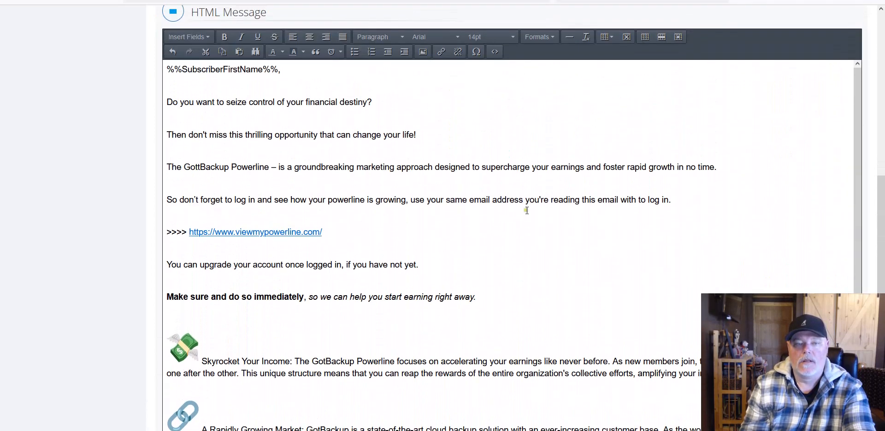
scroll(526, 211, "up", 7)
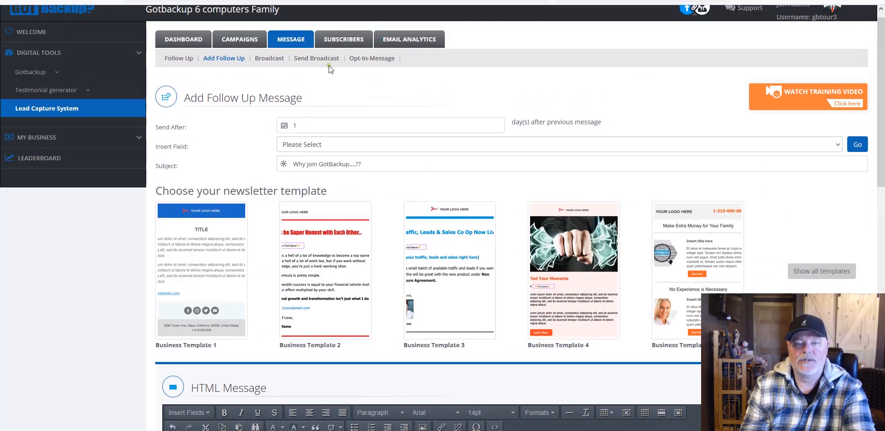
left_click_drag(305, 124, 291, 125)
key("BackSpace")
type("2")
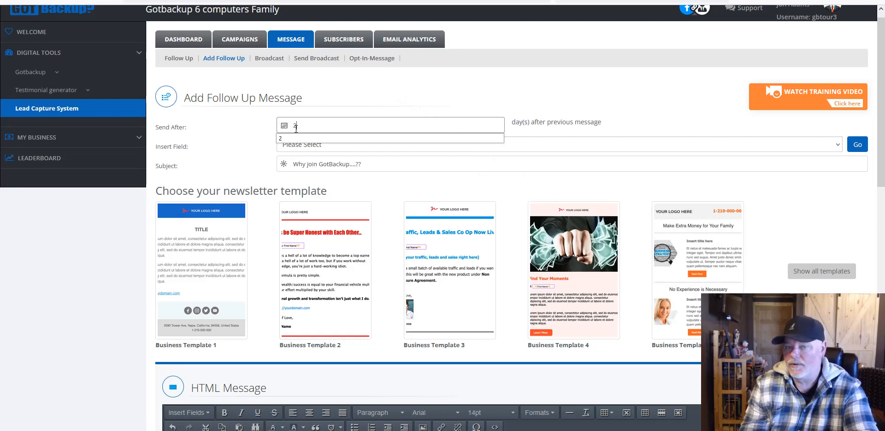
left_click(417, 110)
scroll(460, 142, "down", 2)
scroll(479, 224, "down", 12)
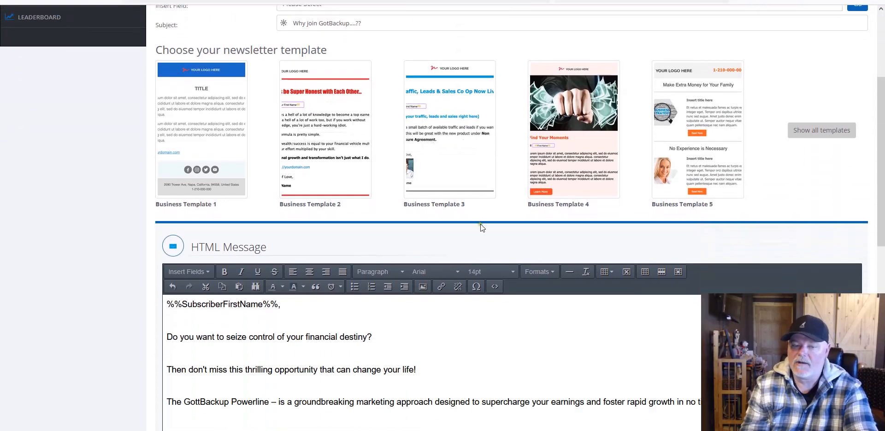
scroll(534, 229, "down", 1)
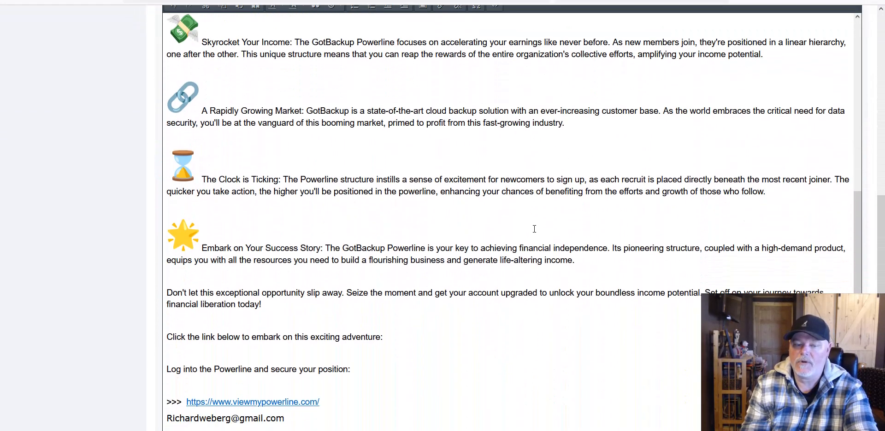
scroll(479, 259, "down", 3)
scroll(478, 262, "up", 10)
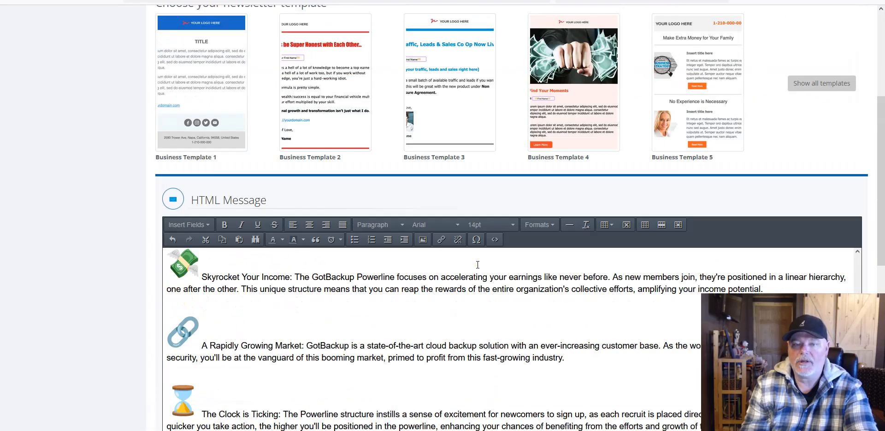
scroll(477, 265, "up", 3)
scroll(456, 198, "down", 3)
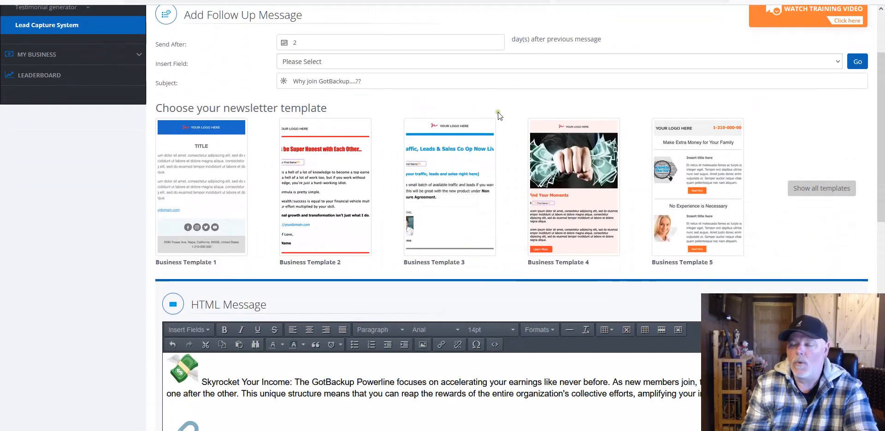
scroll(505, 206, "down", 10)
scroll(499, 214, "up", 6)
scroll(499, 214, "up", 5)
scroll(499, 215, "down", 1)
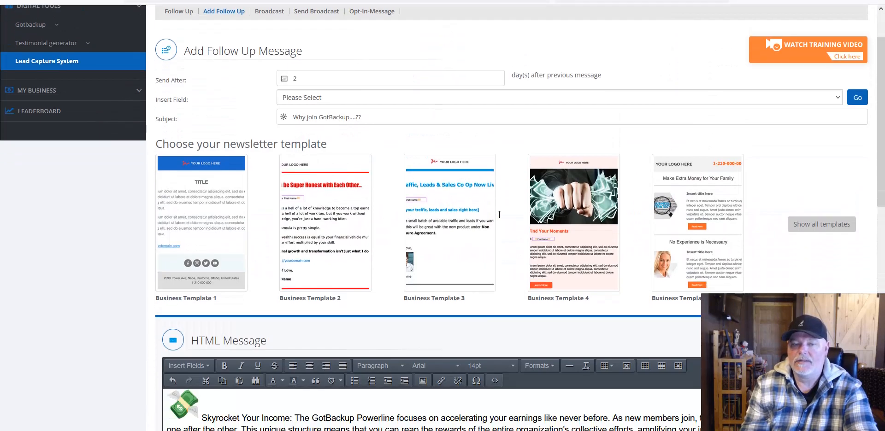
scroll(282, 59, "up", 1)
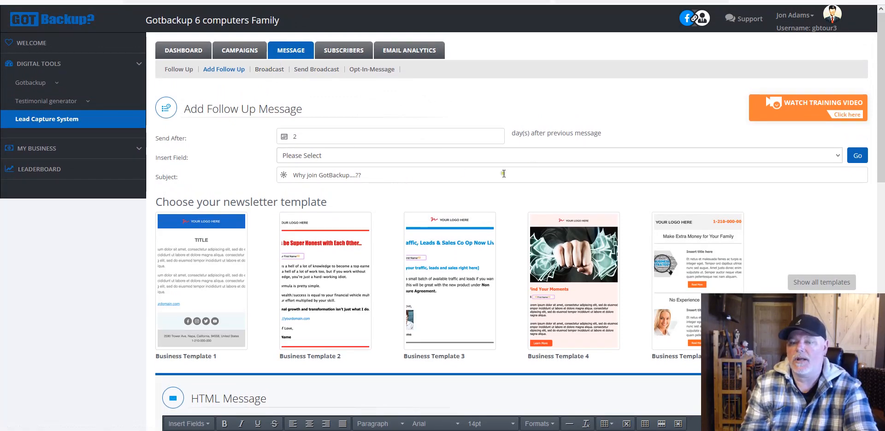
scroll(499, 175, "down", 3)
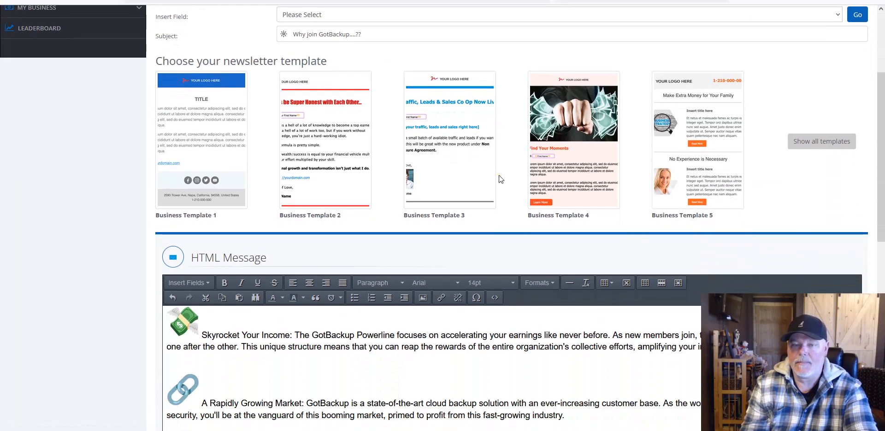
scroll(501, 179, "up", 2)
scroll(500, 179, "down", 2)
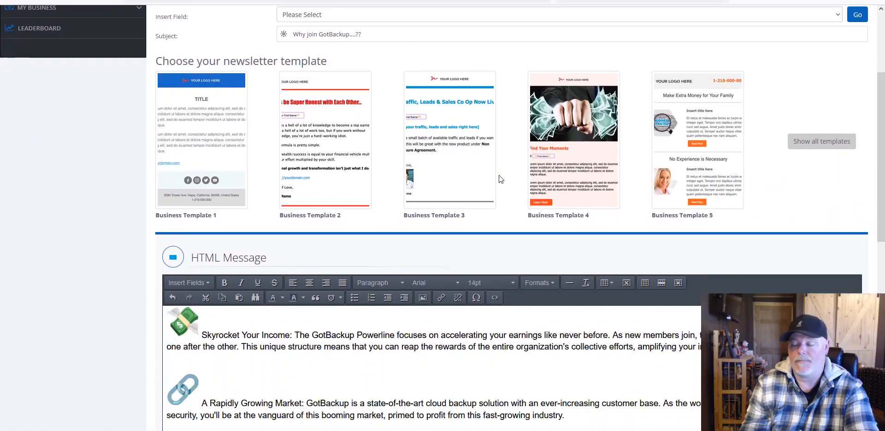
scroll(501, 179, "down", 1)
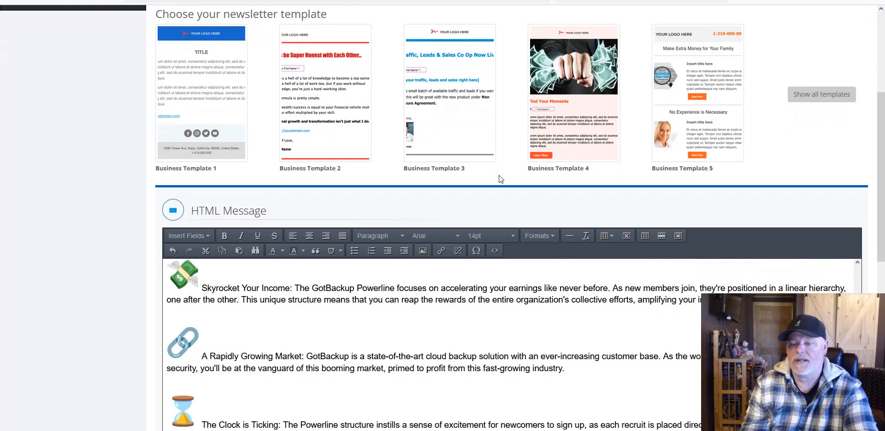
scroll(501, 179, "down", 3)
scroll(463, 209, "down", 4)
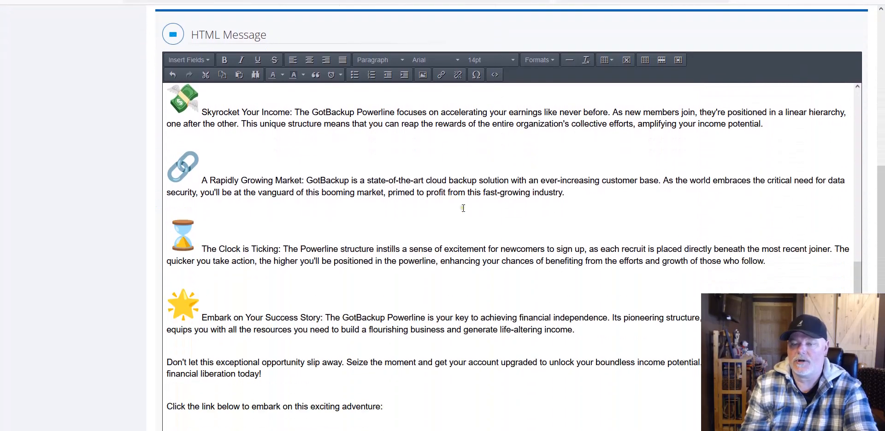
scroll(463, 209, "up", 9)
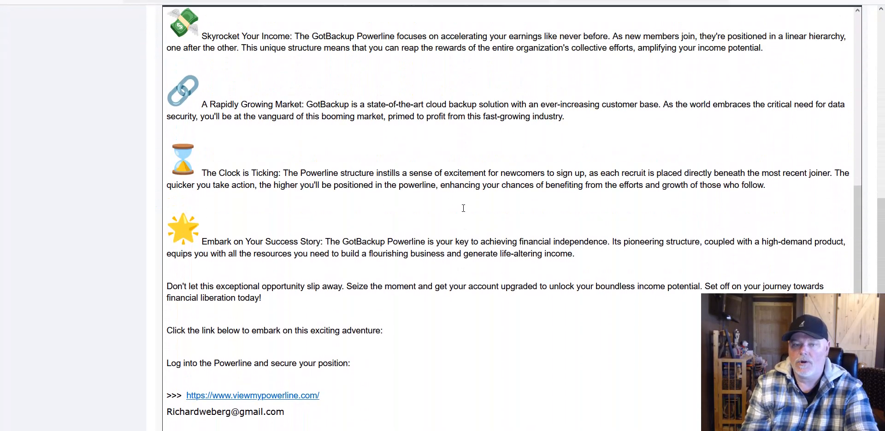
scroll(486, 198, "up", 3)
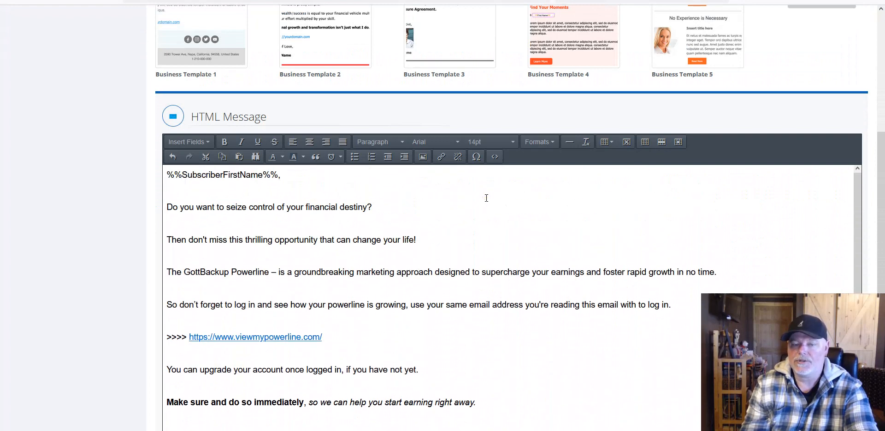
scroll(484, 217, "up", 5)
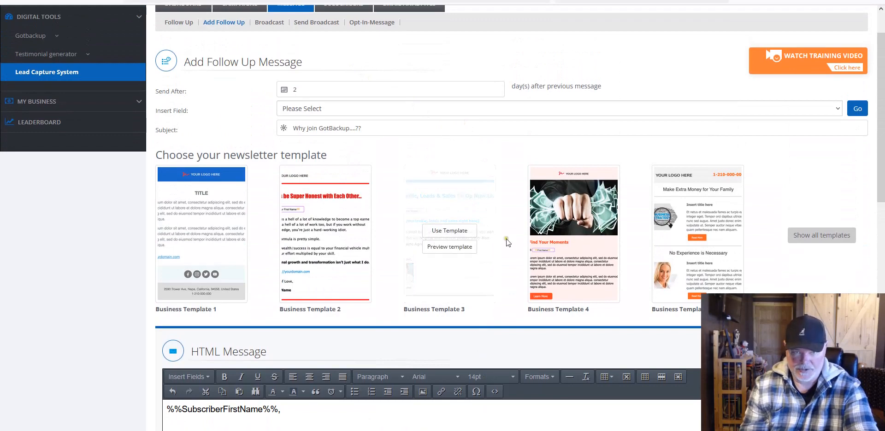
scroll(507, 267, "down", 12)
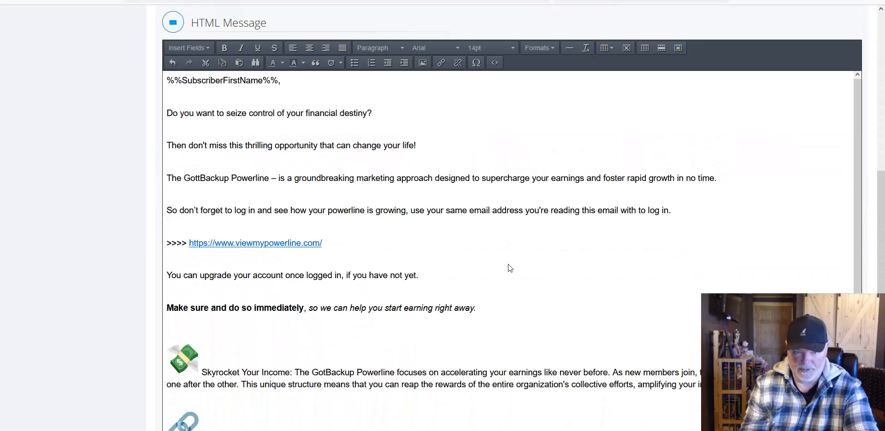
scroll(504, 261, "down", 5)
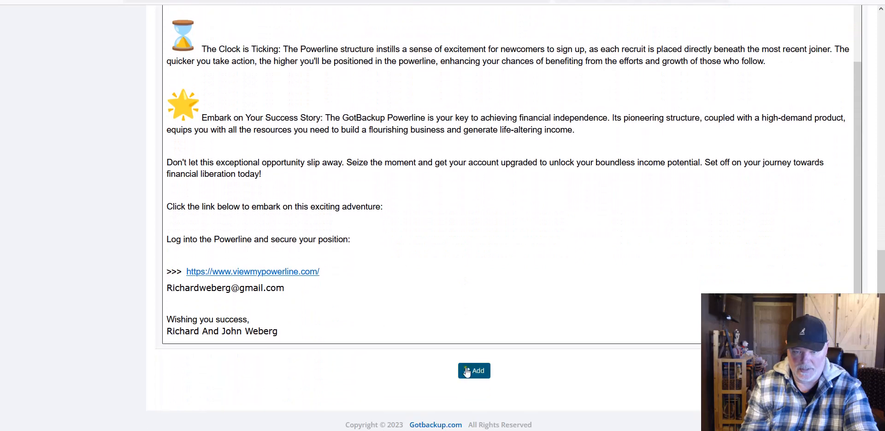
Step: Add 'Why join GotBackup....??' as the third follow-up in the Follow Up Messages list
left_click(470, 371)
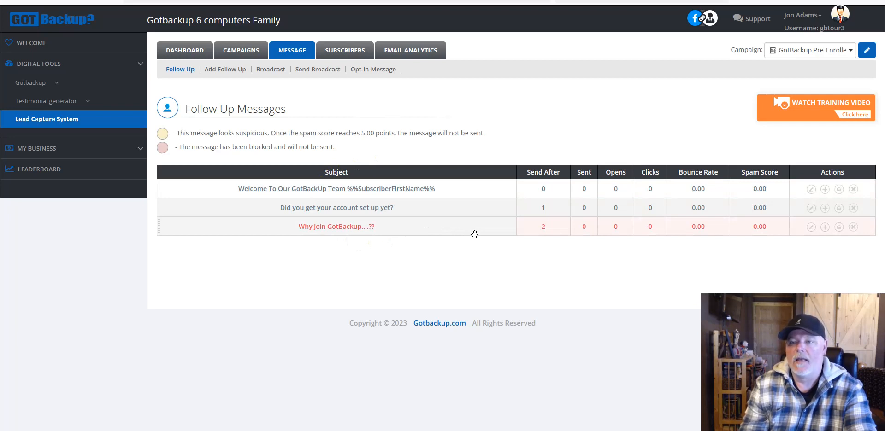
left_click(352, 430)
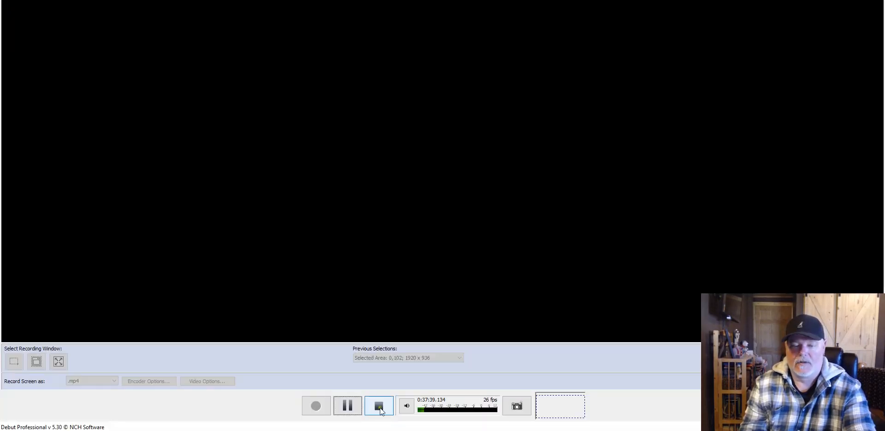